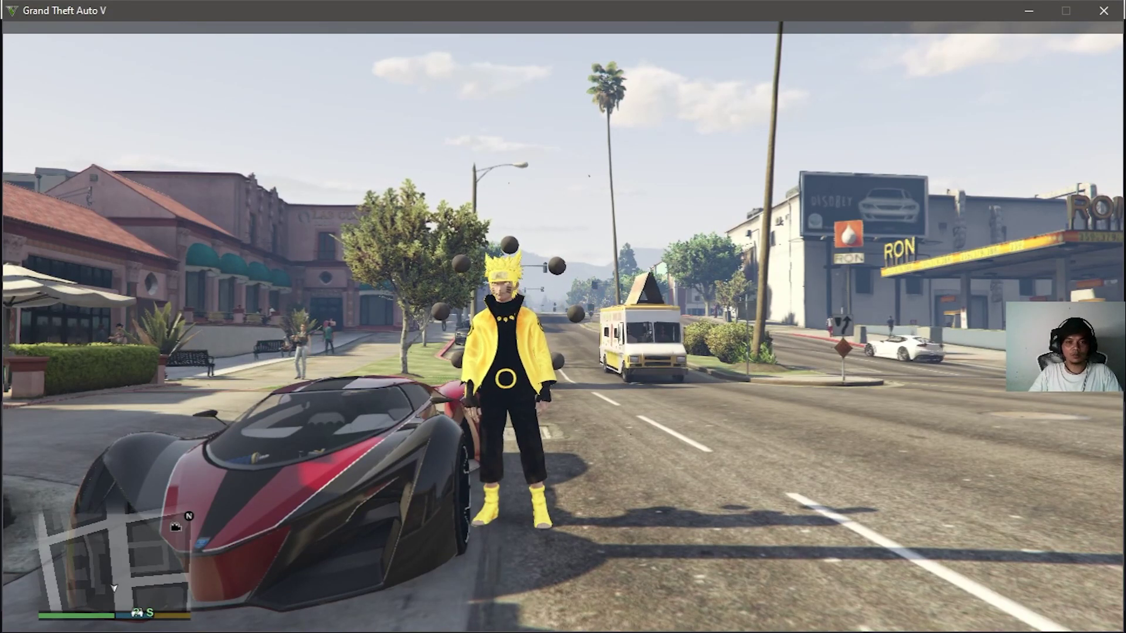
- Switch to the browser and examine the TurboSystemV (Ultra Nitro) 2.2 mod page on GTA5-Mods
key("alt+Tab")
key("alt+Tab")
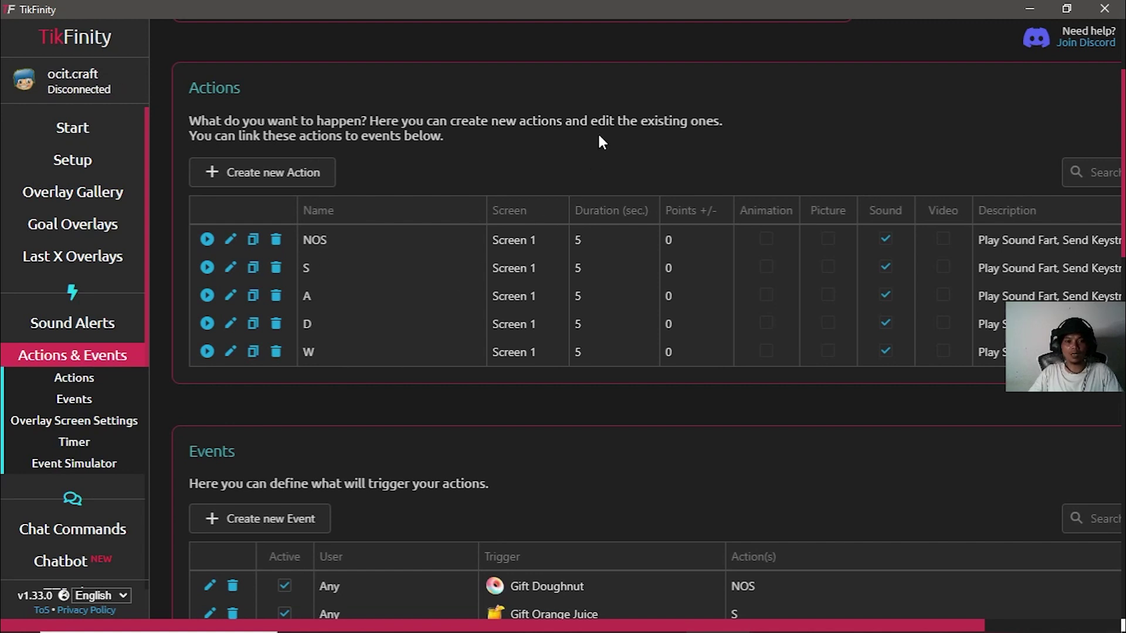
key("alt+Tab")
key("Escape")
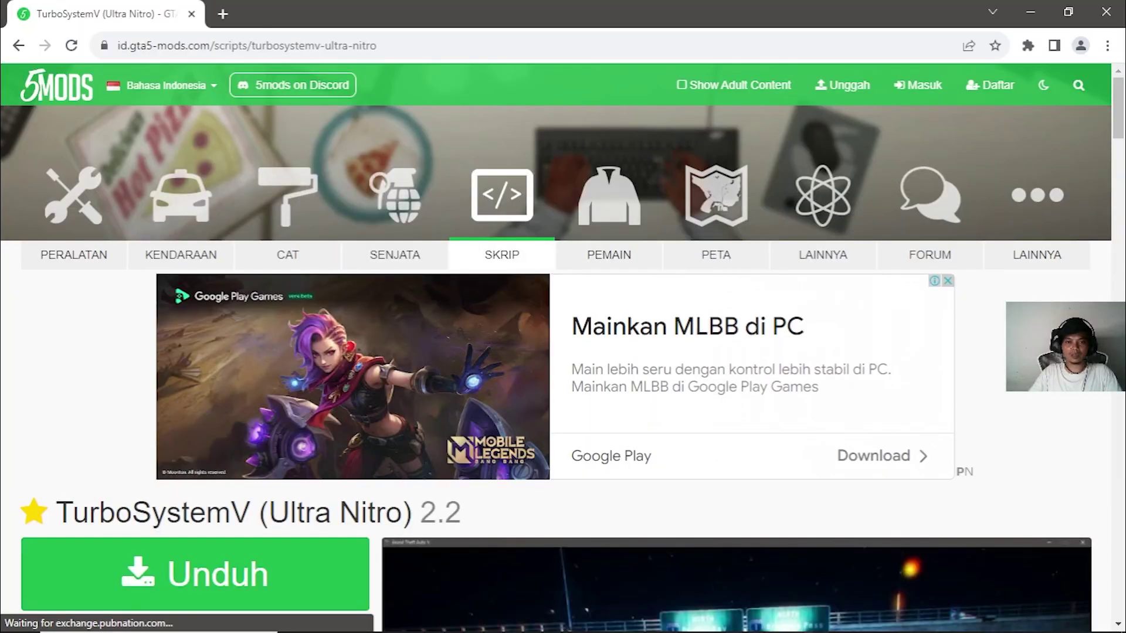
scroll(217, 281, "down", 4)
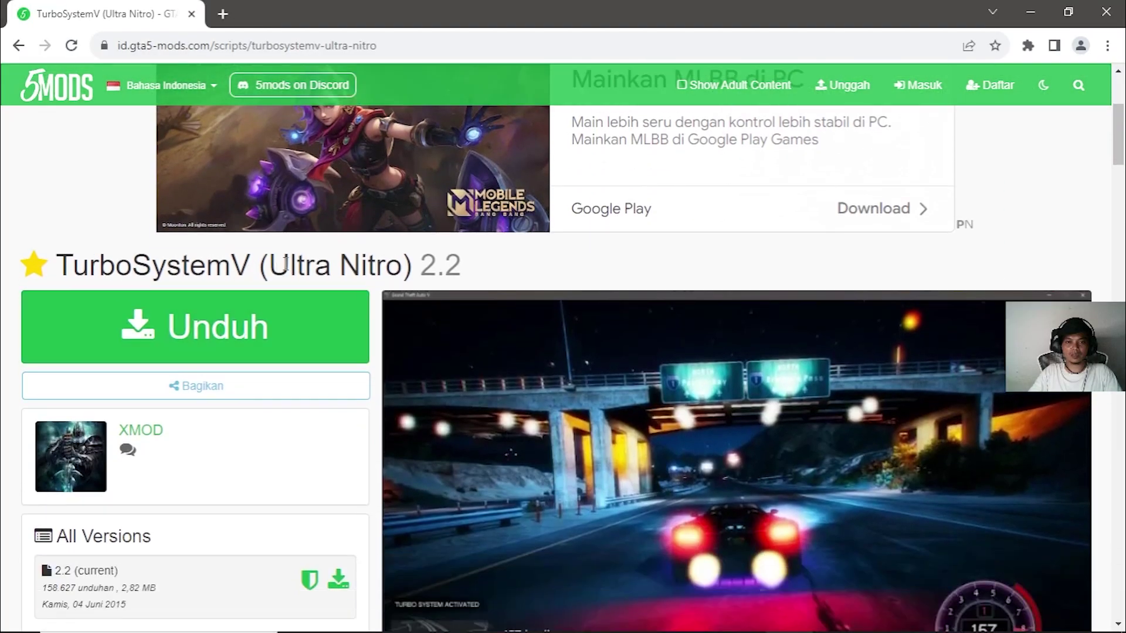
scroll(557, 358, "down", 1)
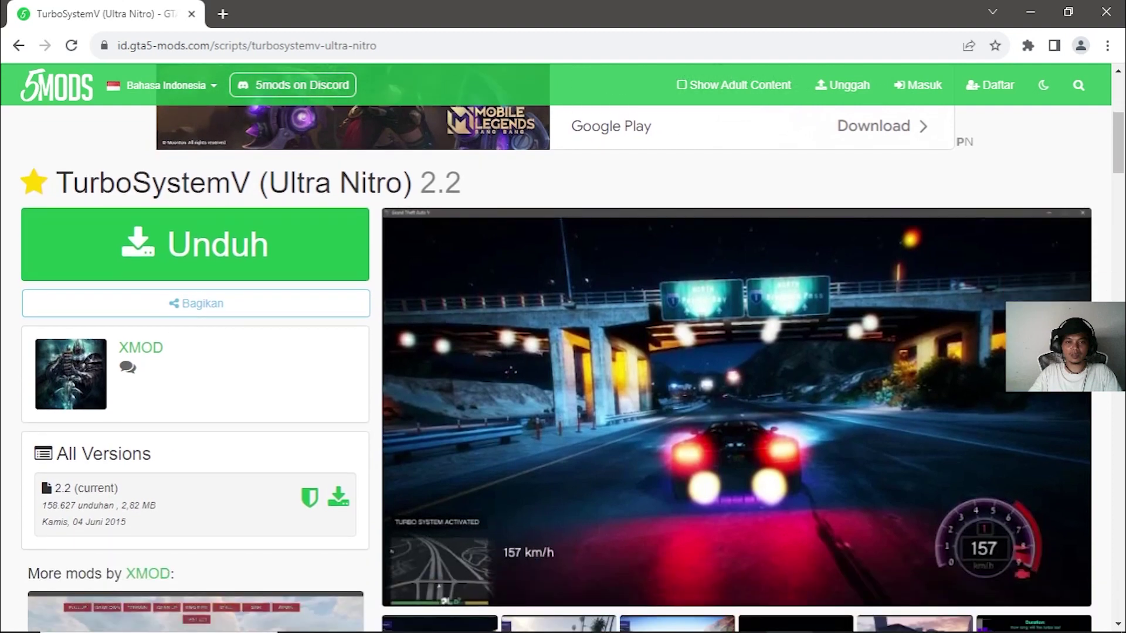
scroll(557, 357, "down", 1)
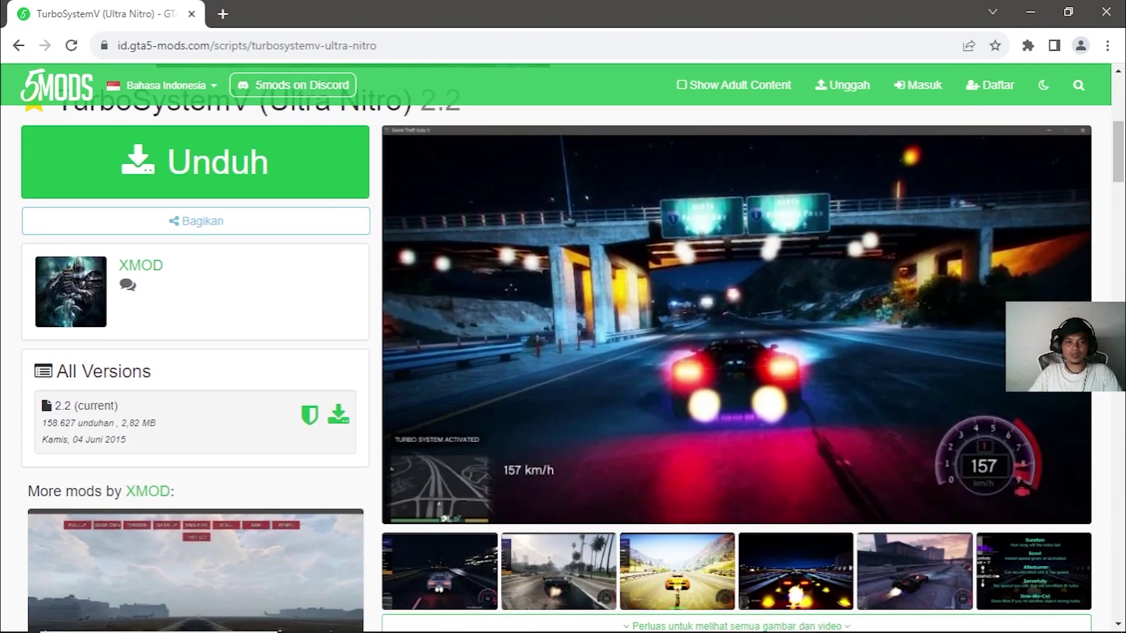
scroll(557, 358, "up", 1)
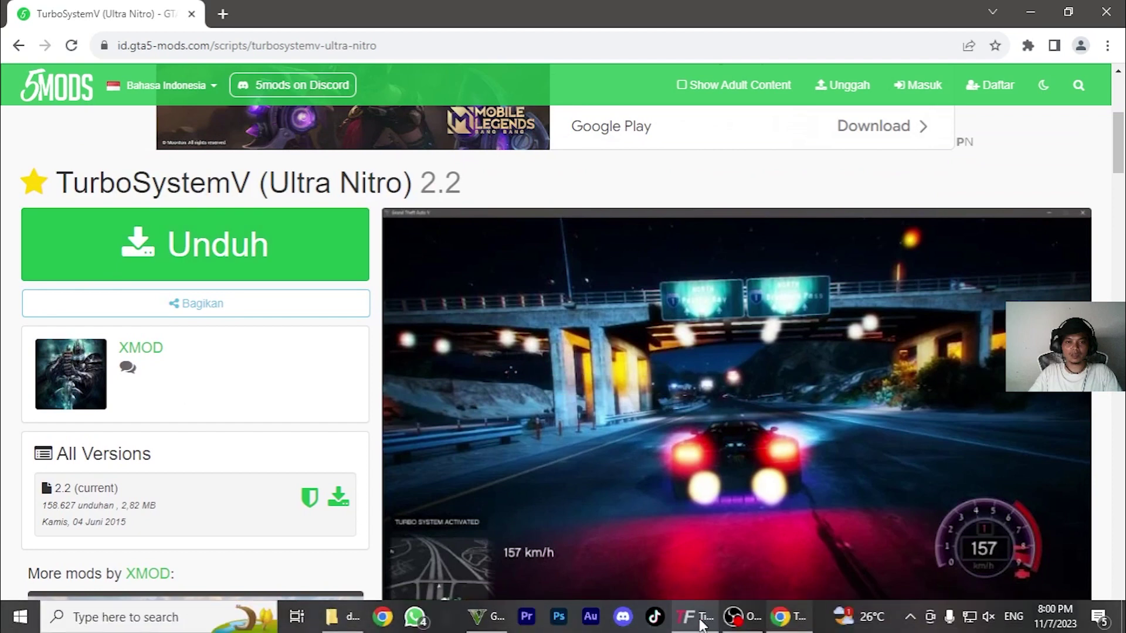
- Check the actions list in TikFinity and return to the mod page in the browser
mouse_move(699, 617)
left_click(711, 551)
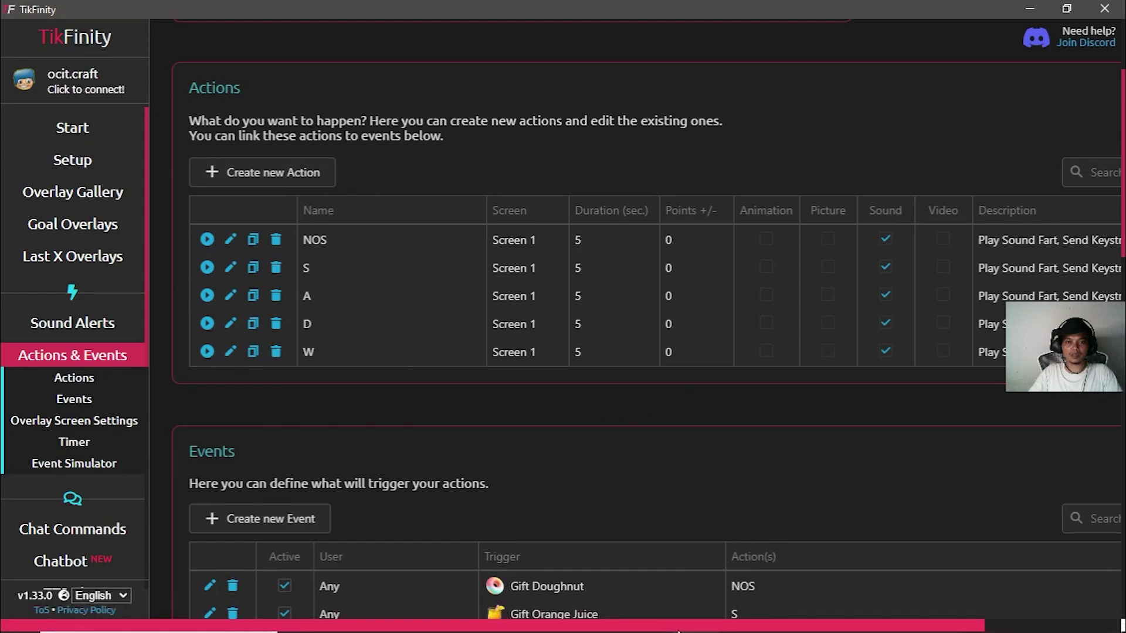
mouse_move(677, 629)
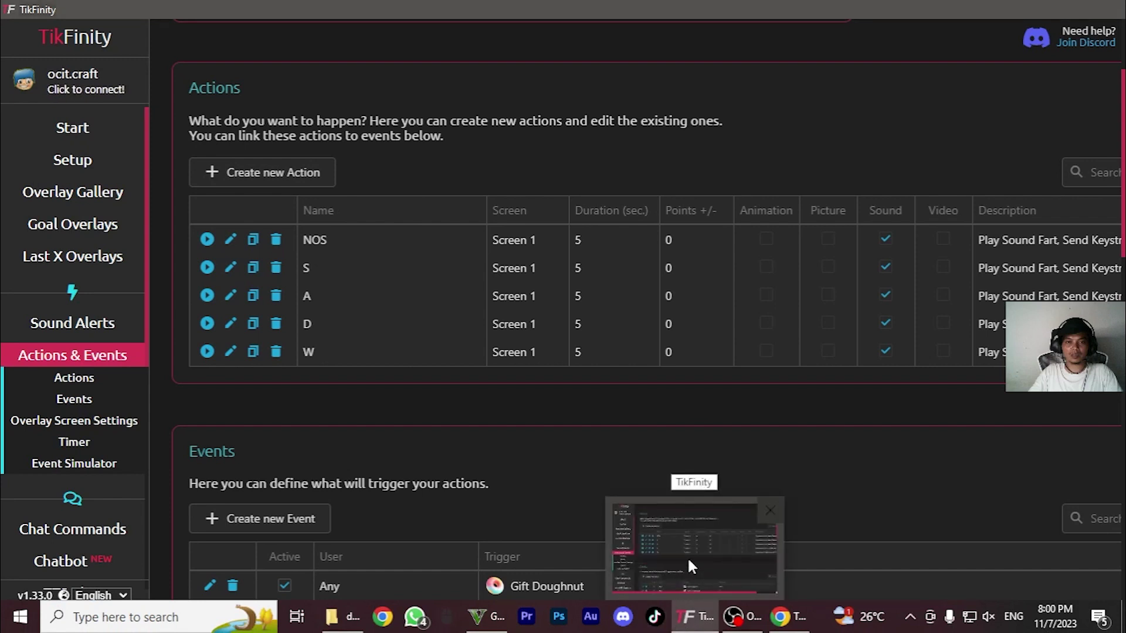
left_click(681, 627)
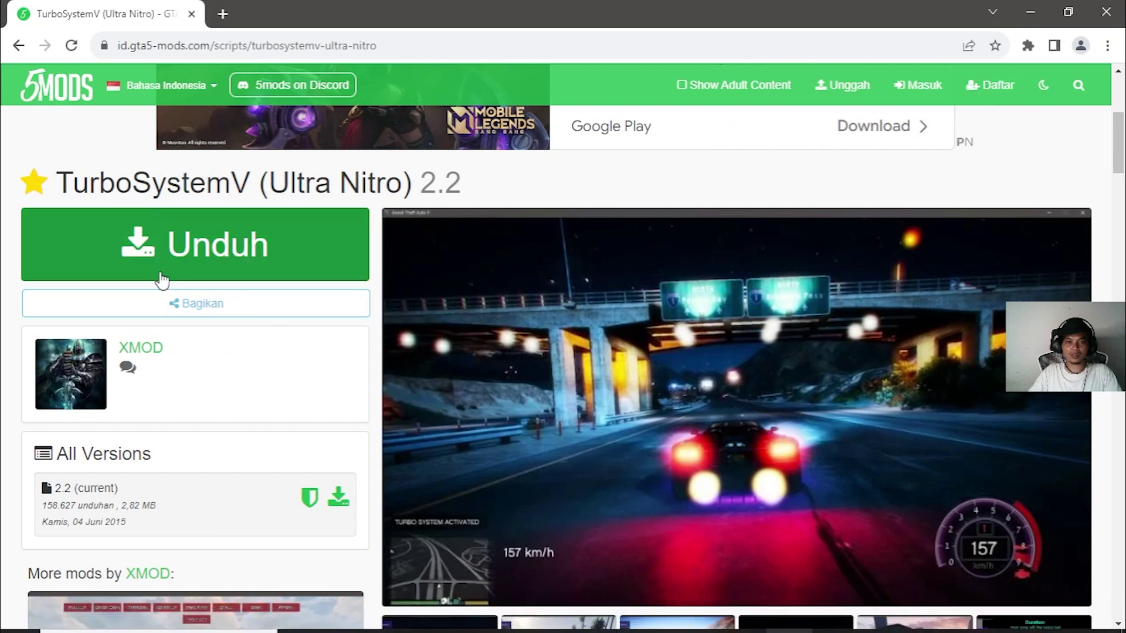
- Download TurboSystemV 2.2 as a duplicate with a numbered file name and open the folder holding the archive
left_click(179, 252)
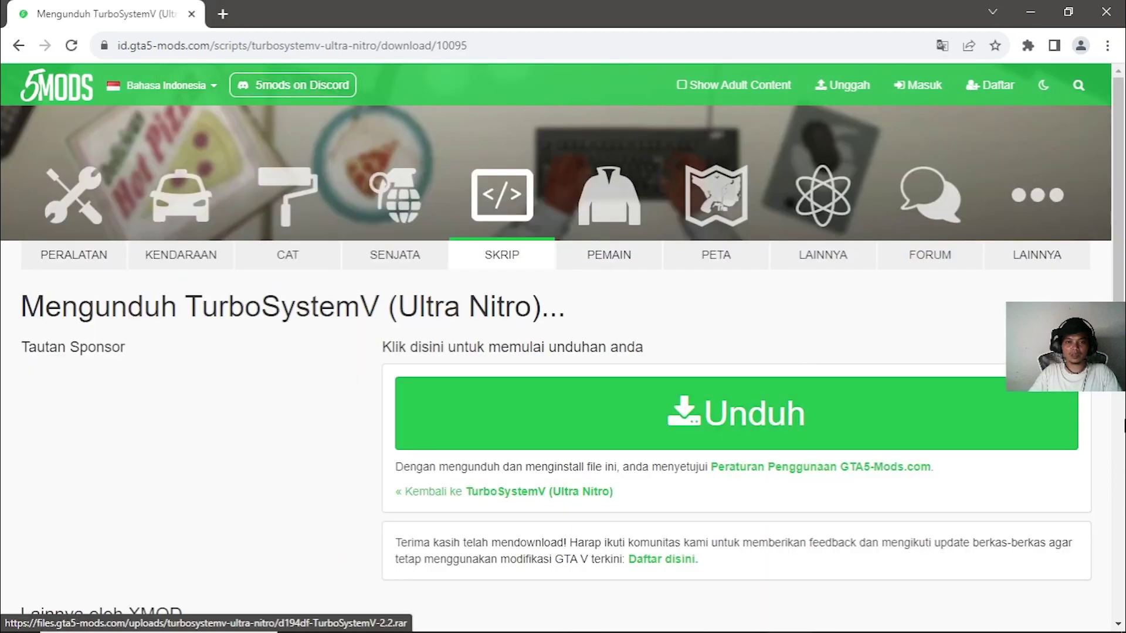
left_click(722, 417)
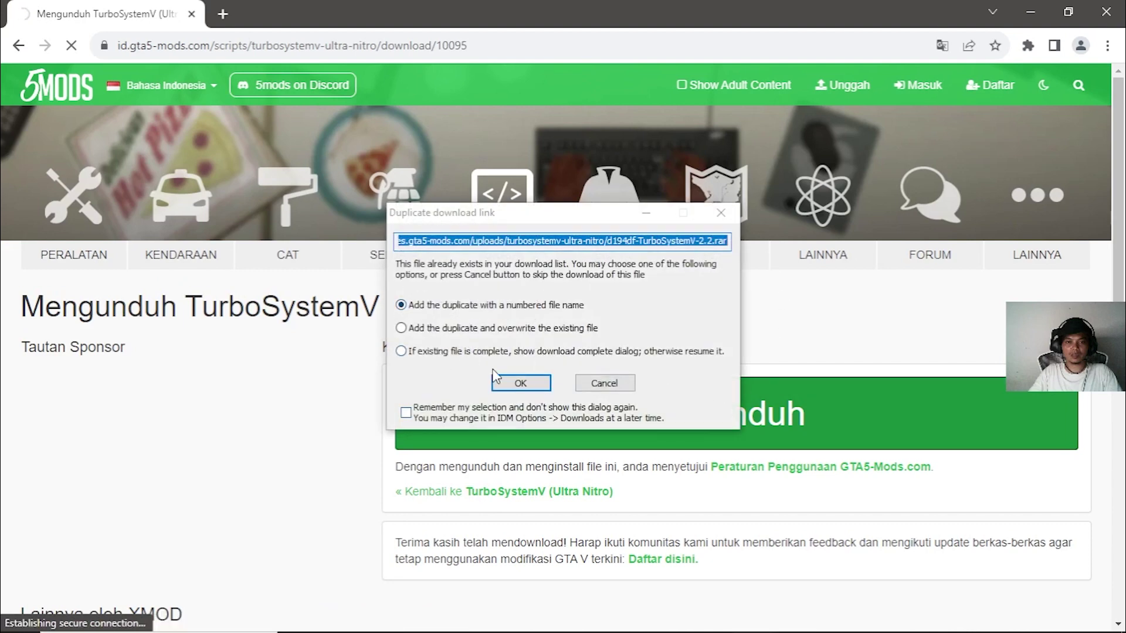
left_click(520, 384)
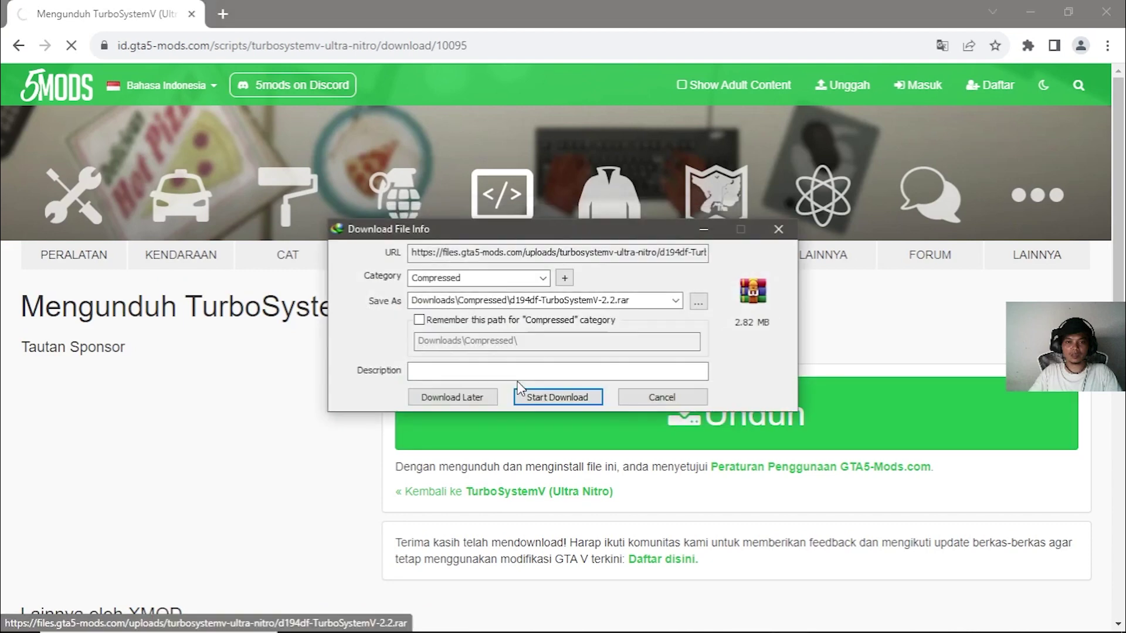
left_click(548, 403)
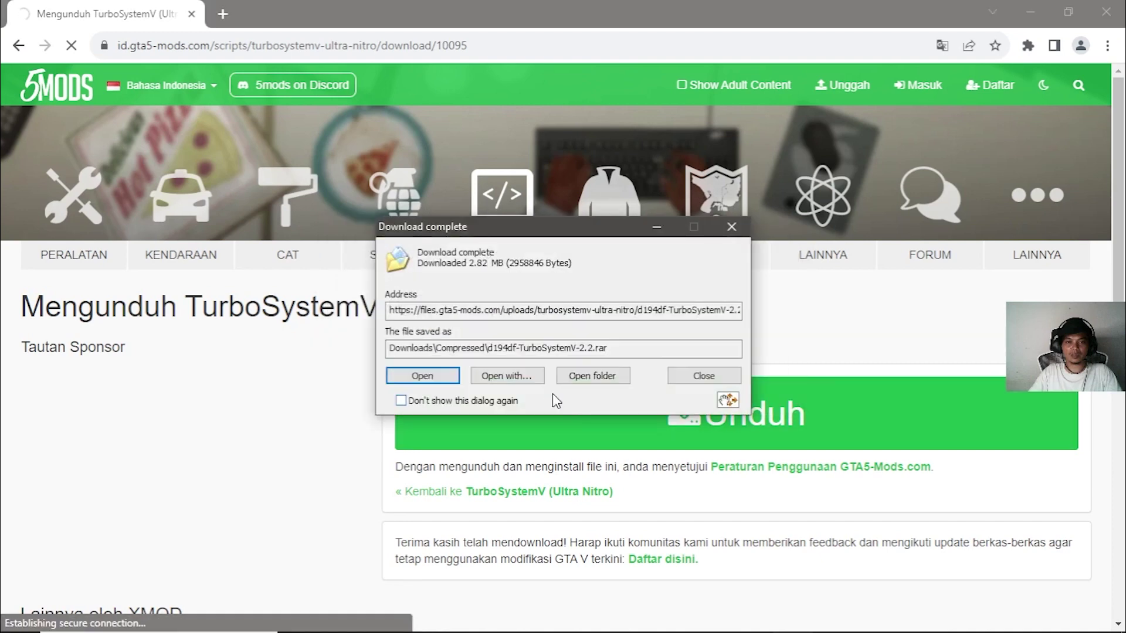
left_click(607, 375)
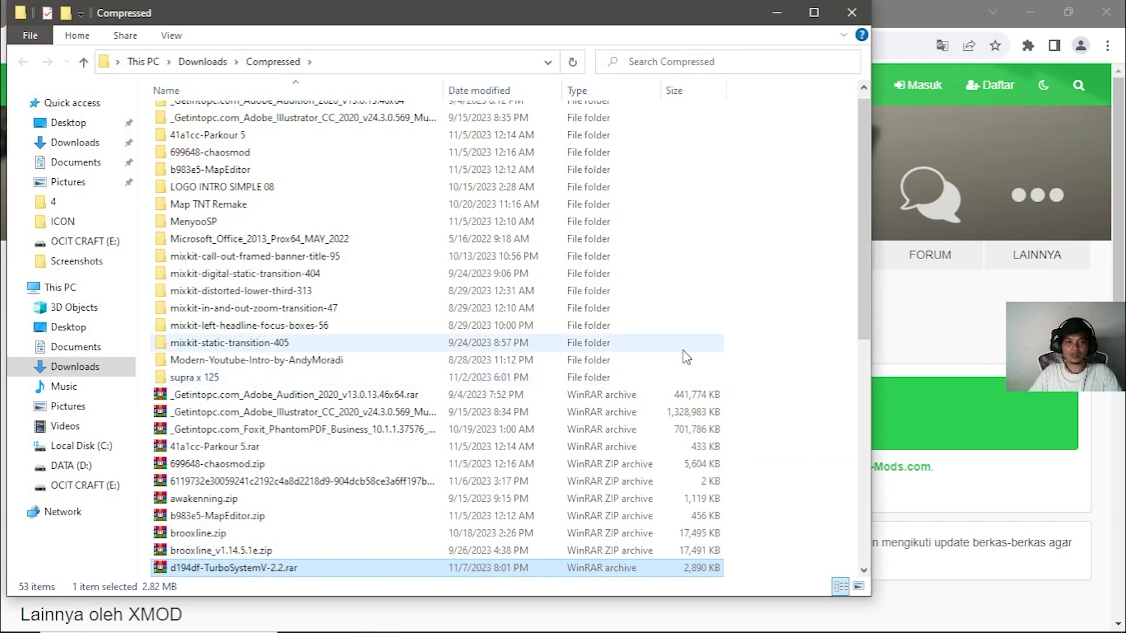
- Extract d194df-TurboSystemV-2.2.rar into its own folder and open that folder
scroll(258, 519, "down", 2)
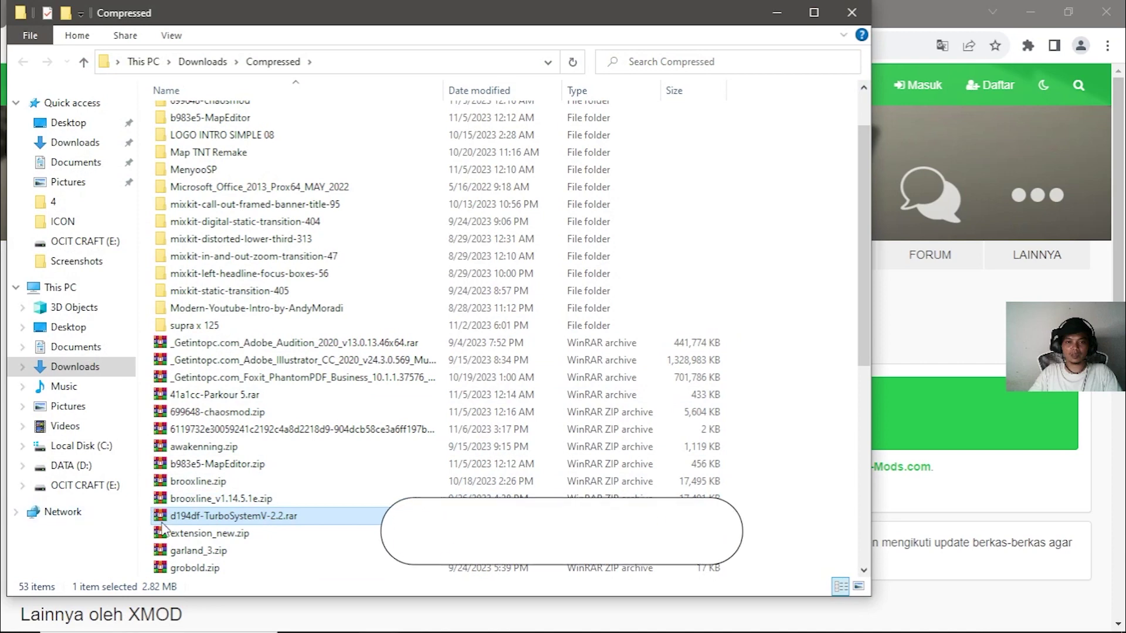
right_click(163, 519)
left_click(234, 205)
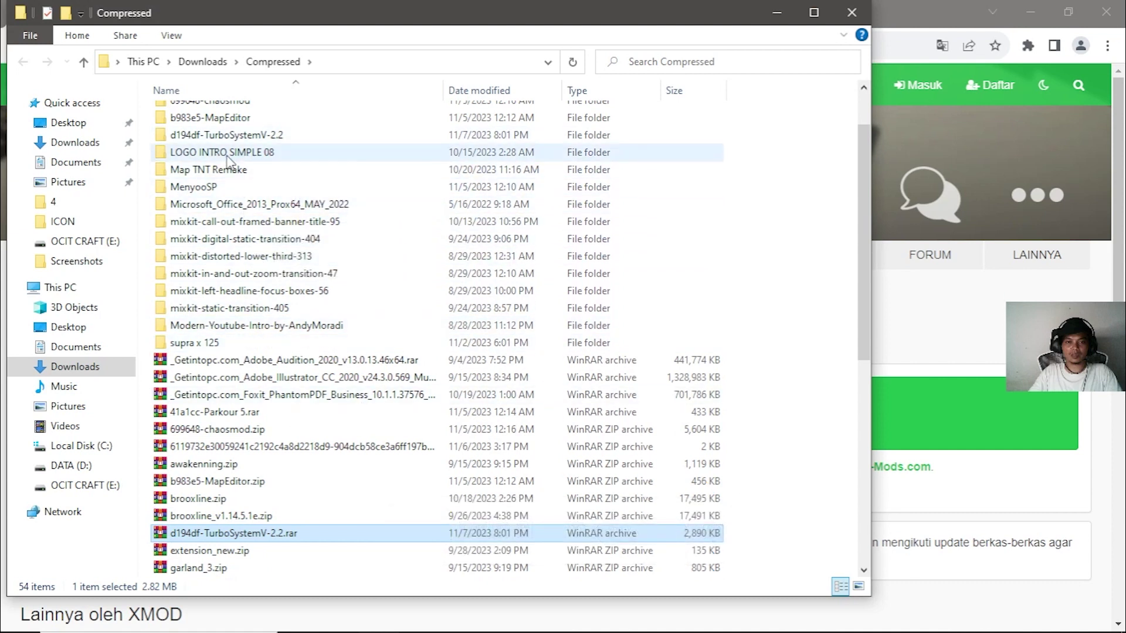
double_click(226, 135)
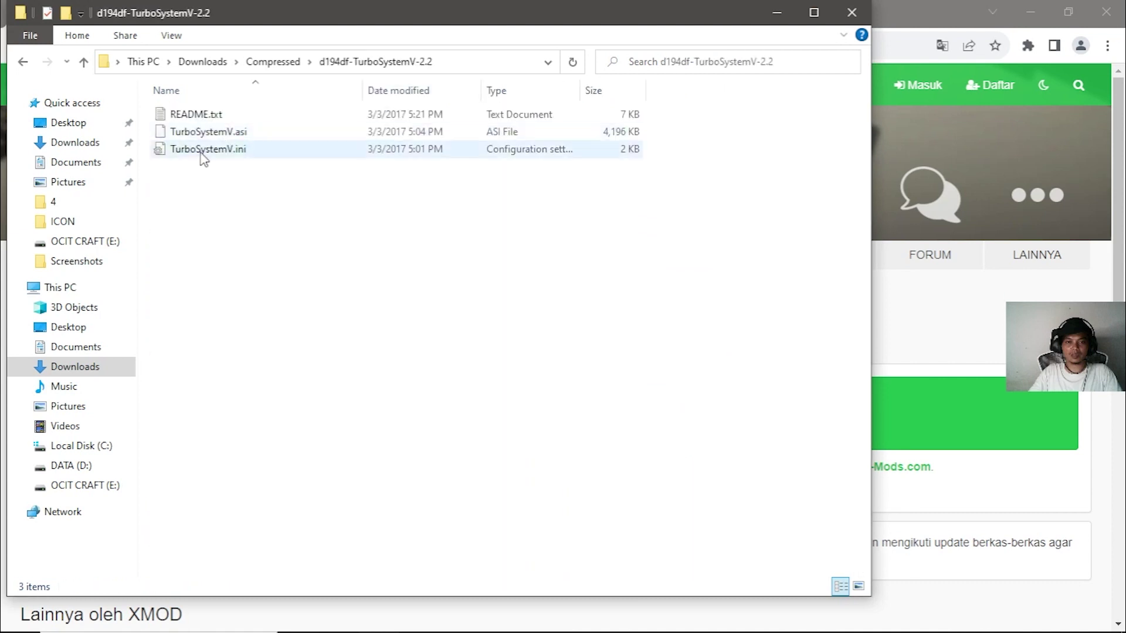
- Copy TurboSystemV.asi and TurboSystemV.ini from the extracted folder
left_click_drag(214, 223, 293, 135)
right_click(210, 149)
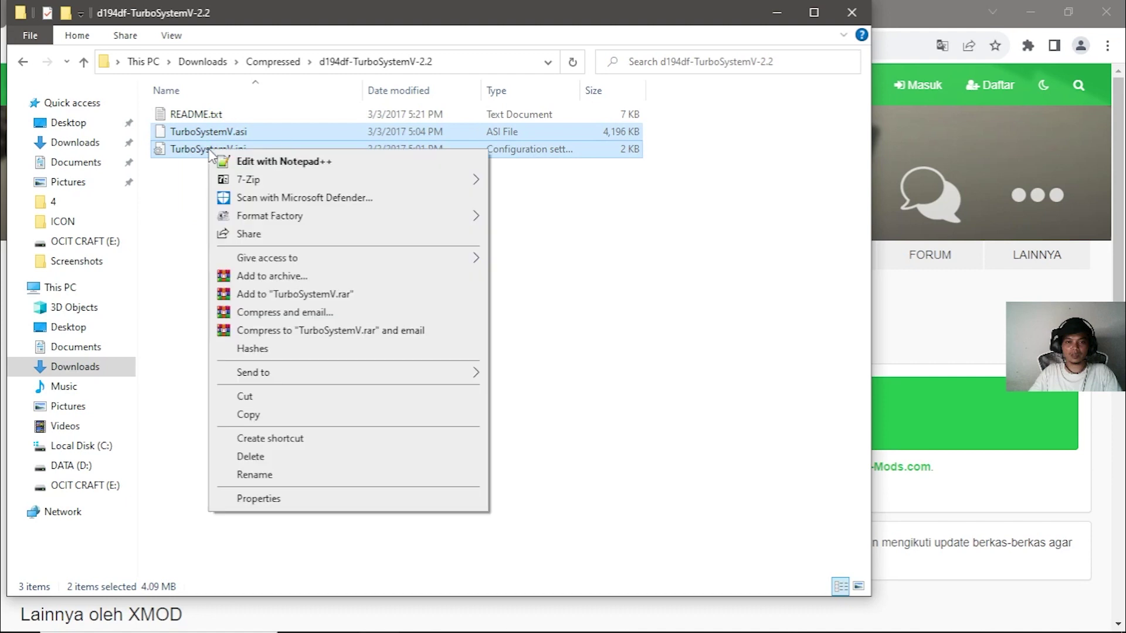
left_click(245, 416)
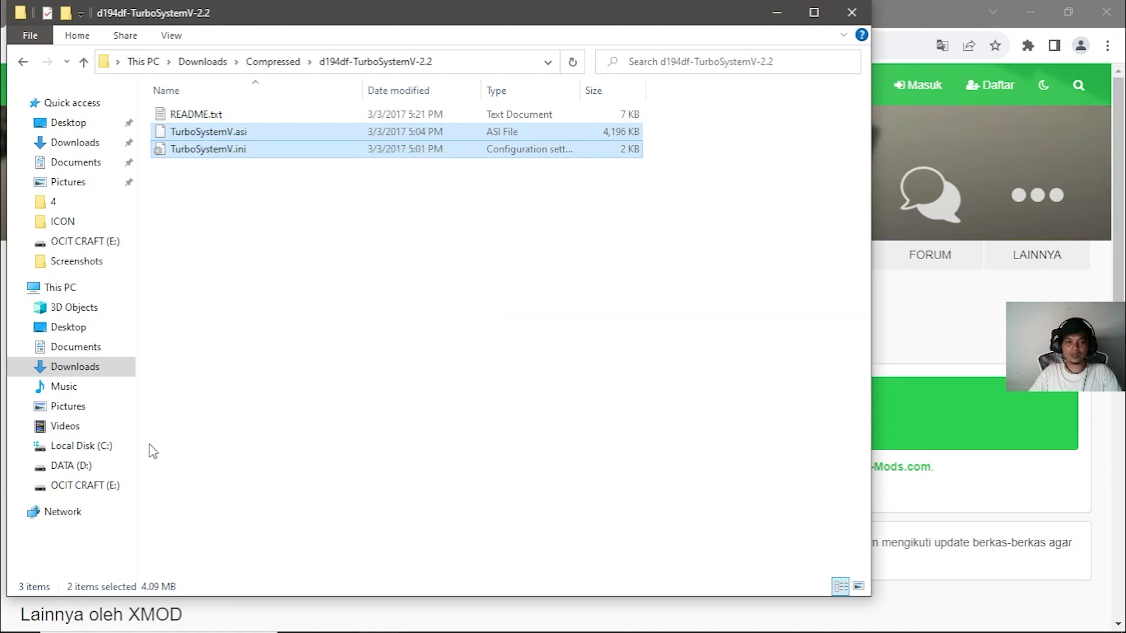
- Open the Grand Theft Auto V game folder under Epic Games on DATA (D:)
left_click(105, 469)
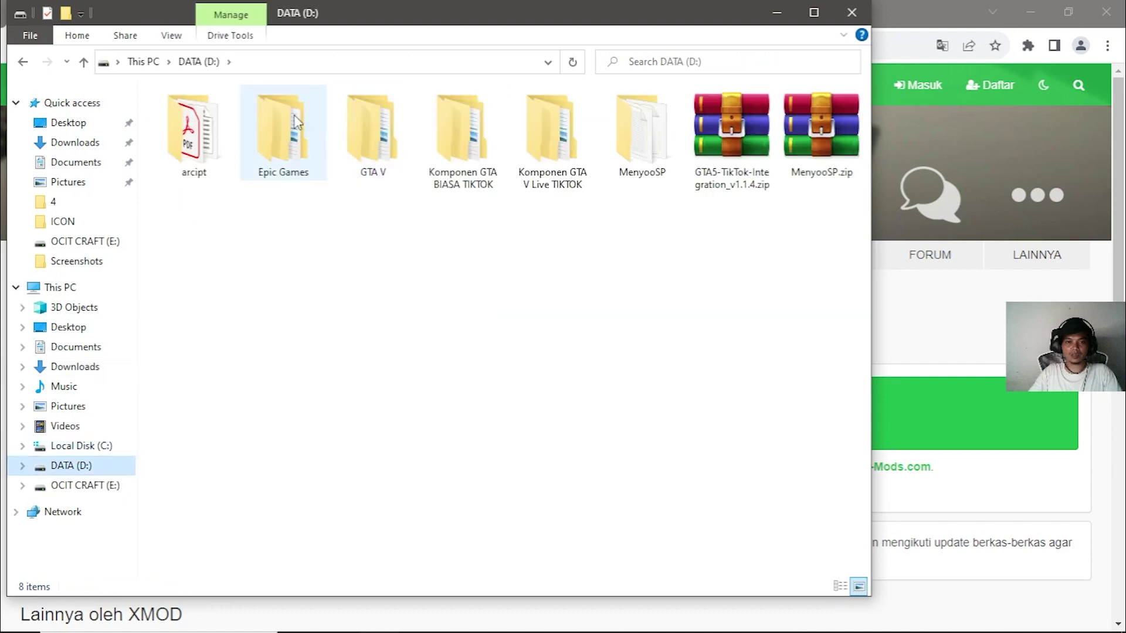
double_click(273, 130)
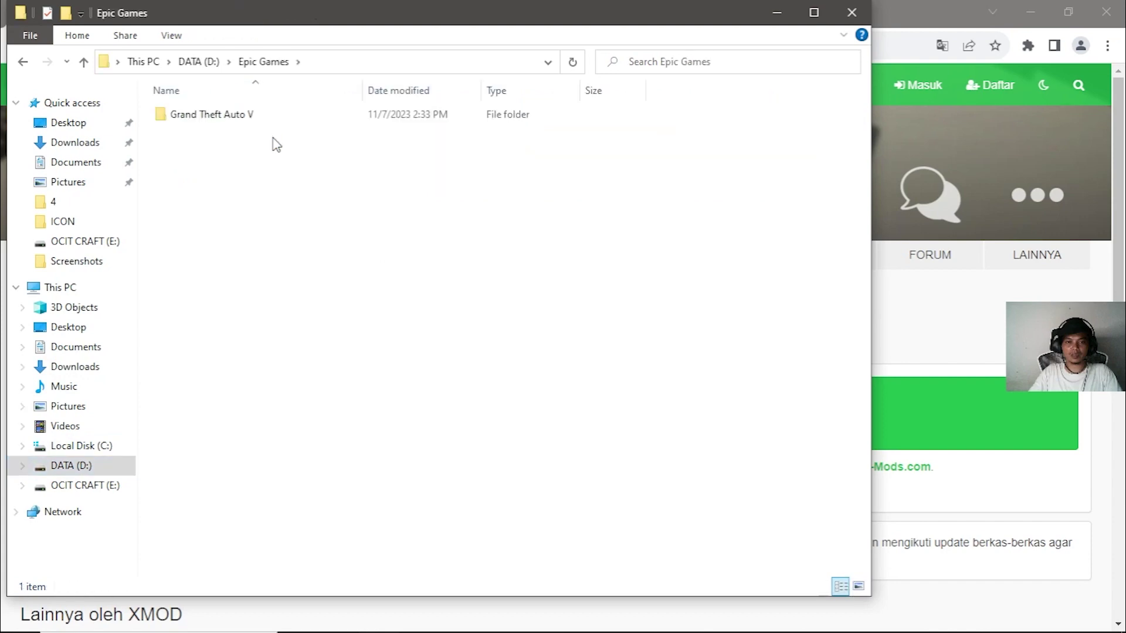
double_click(246, 116)
scroll(794, 328, "down", 6)
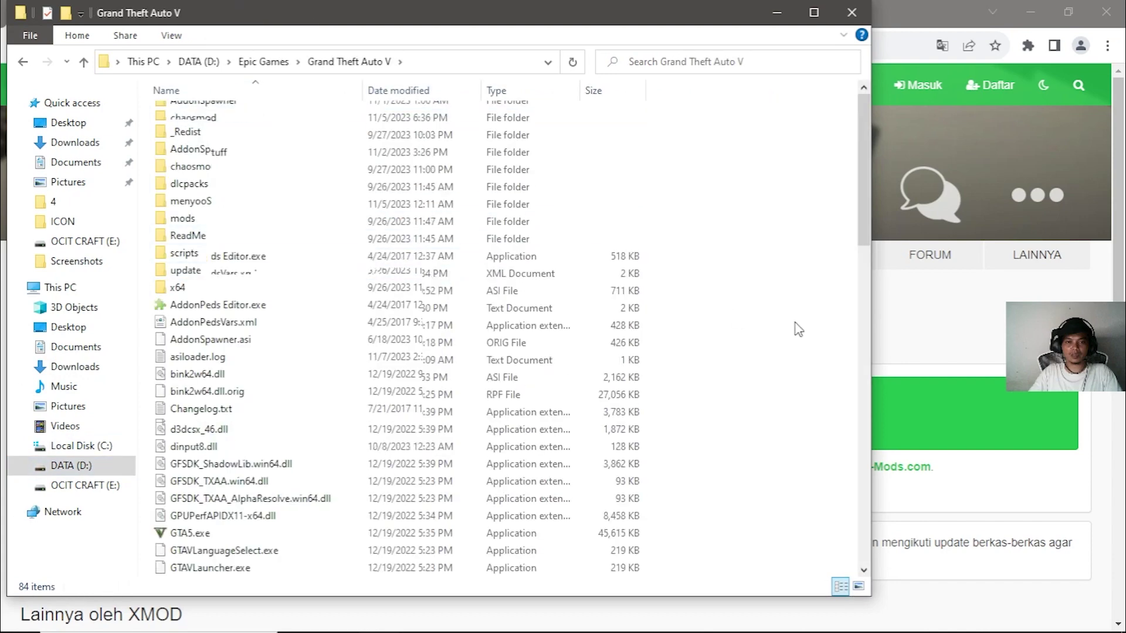
scroll(798, 329, "down", 2)
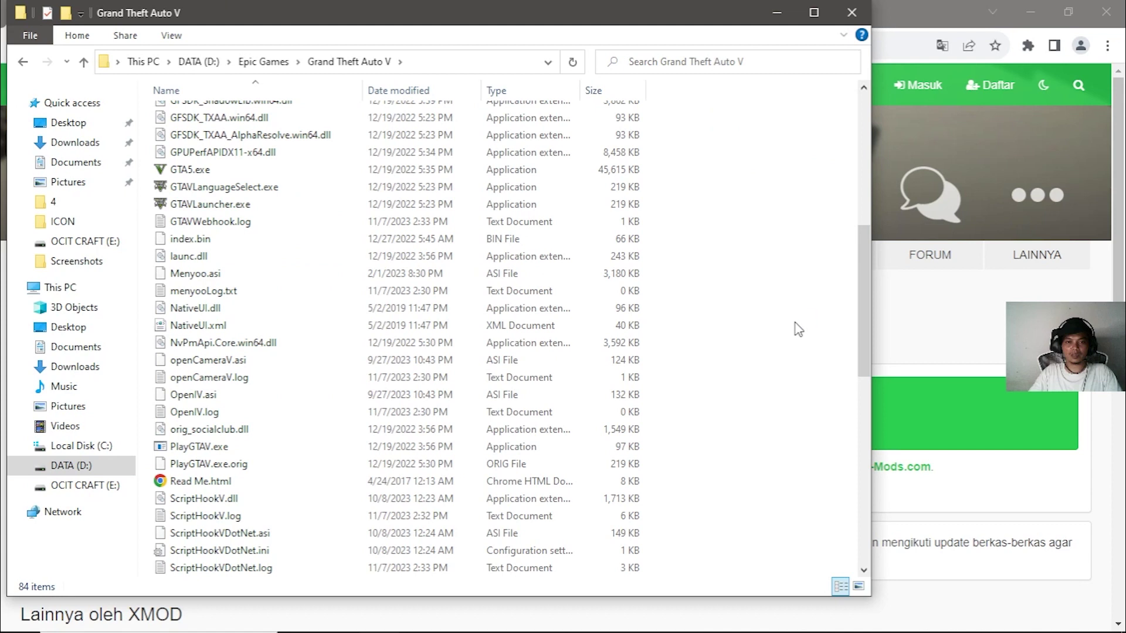
scroll(798, 330, "down", 1)
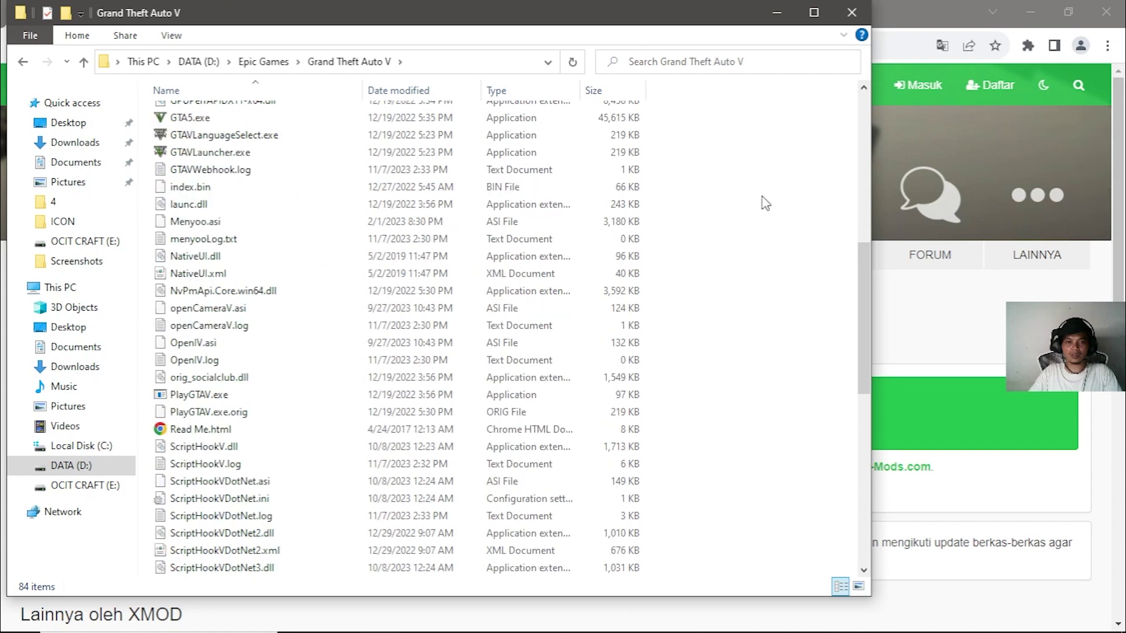
- Paste the two TurboSystemV files into the game folder, replacing the existing copies and skipping the one in use
right_click(765, 203)
left_click(791, 315)
left_click_drag(283, 111, 482, 114)
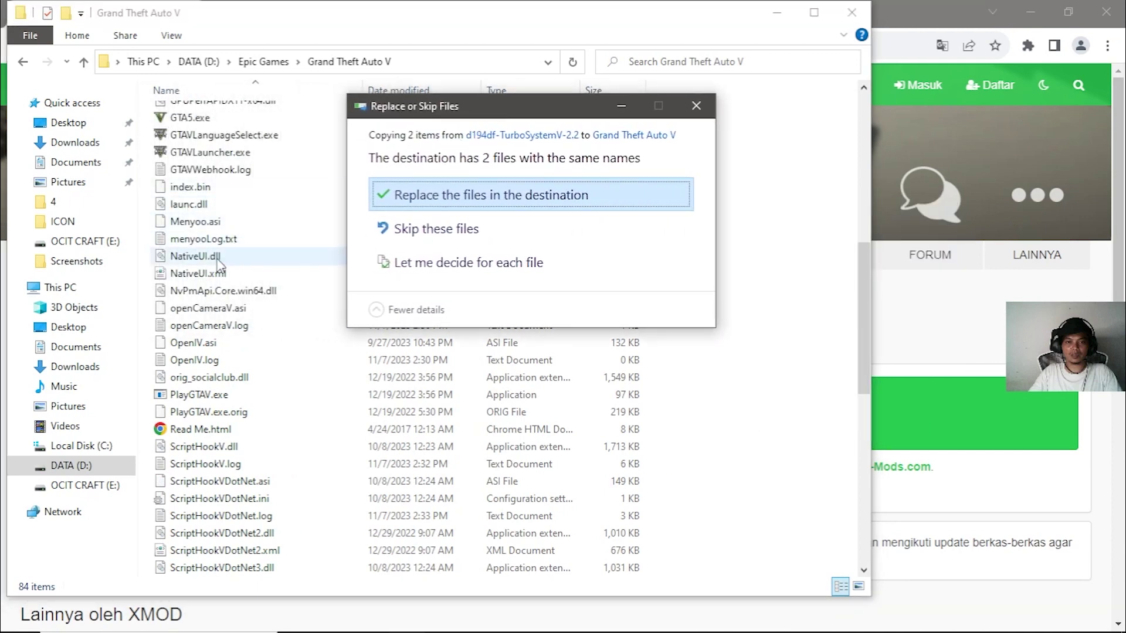
left_click(481, 199)
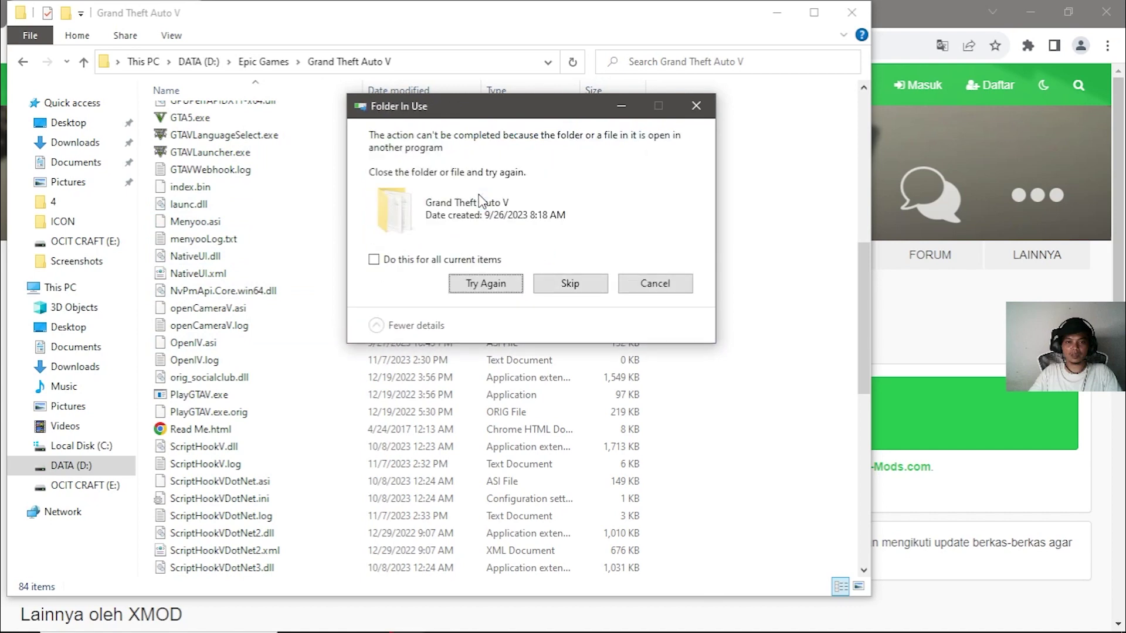
left_click(570, 285)
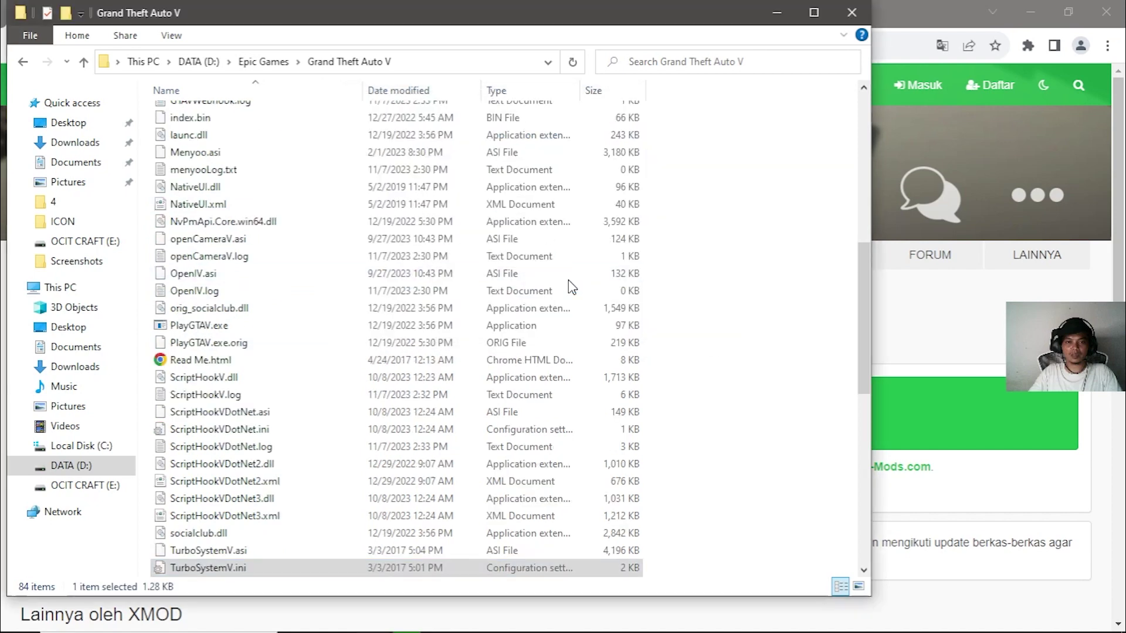
- Check for TurboSystemV.ini and TurboSystemV.asi in the Grand Theft Auto V folder and close its window
scroll(750, 290, "down", 1)
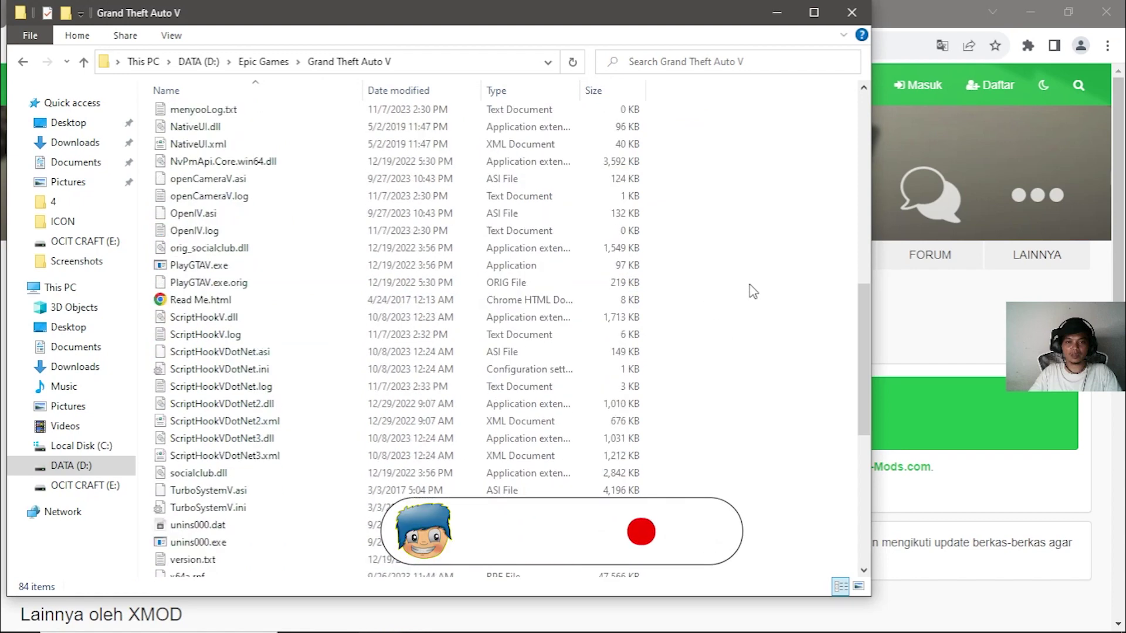
scroll(246, 551, "down", 1)
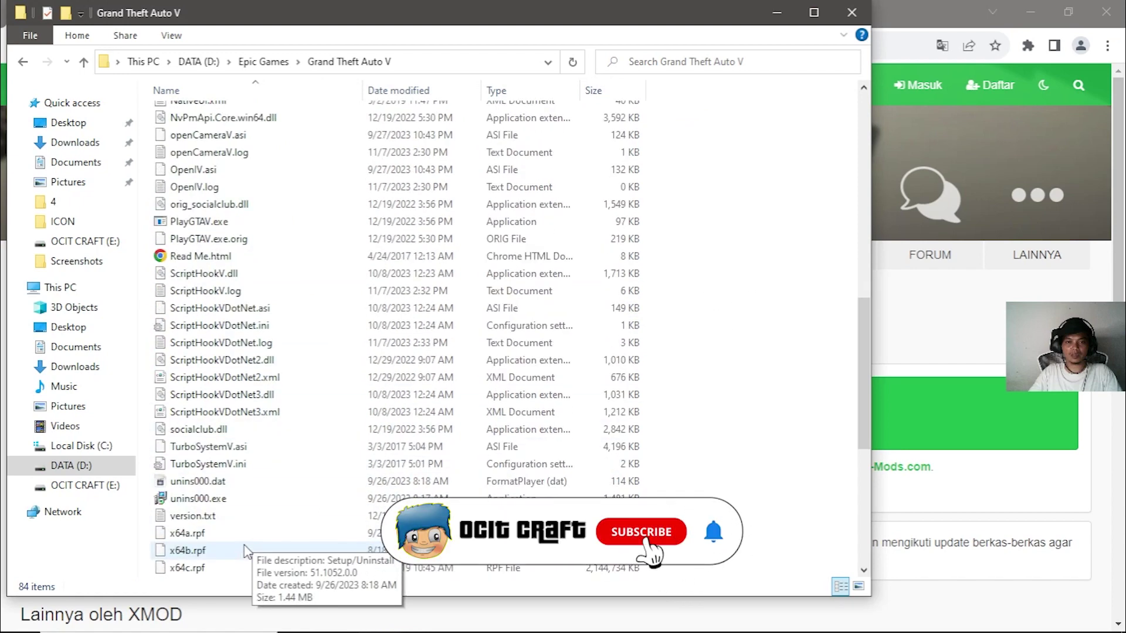
left_click(225, 465)
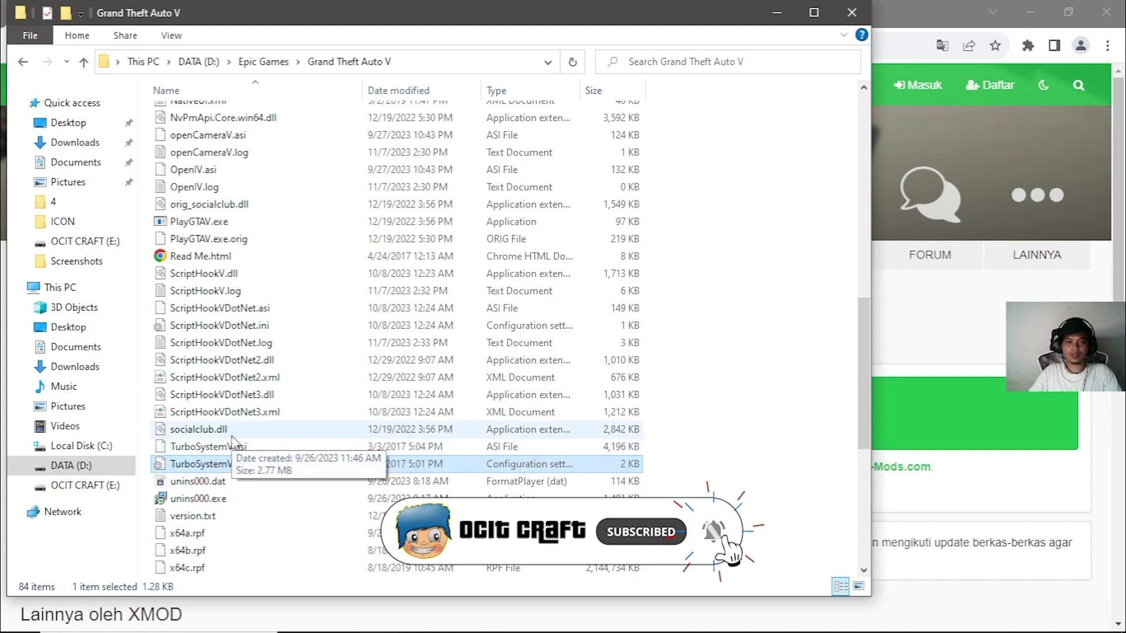
left_click(235, 447)
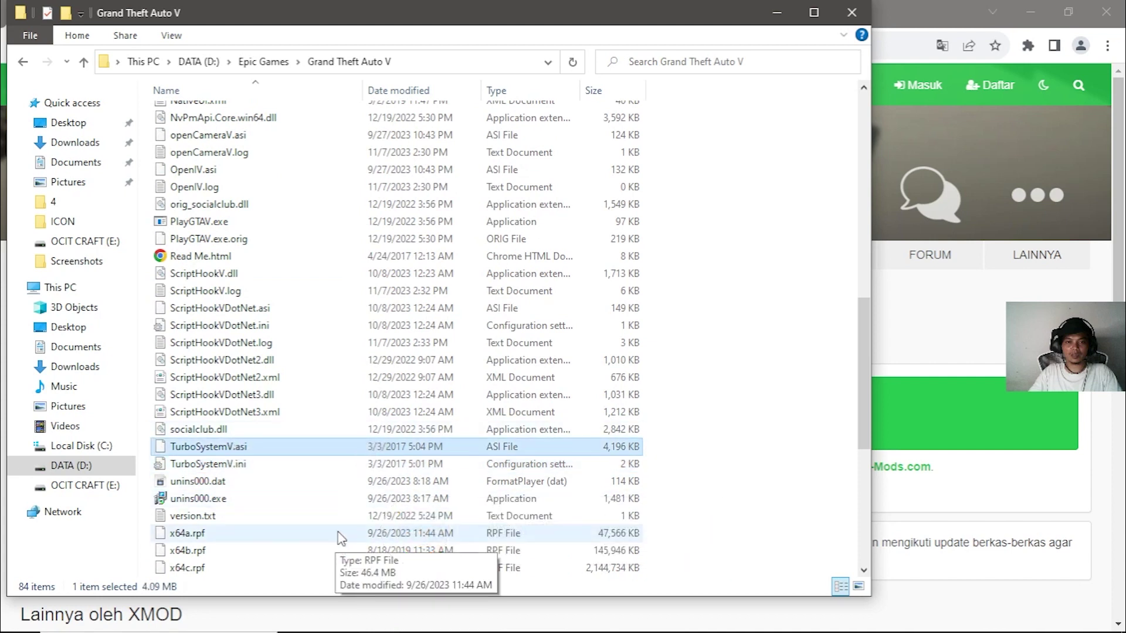
left_click(753, 268)
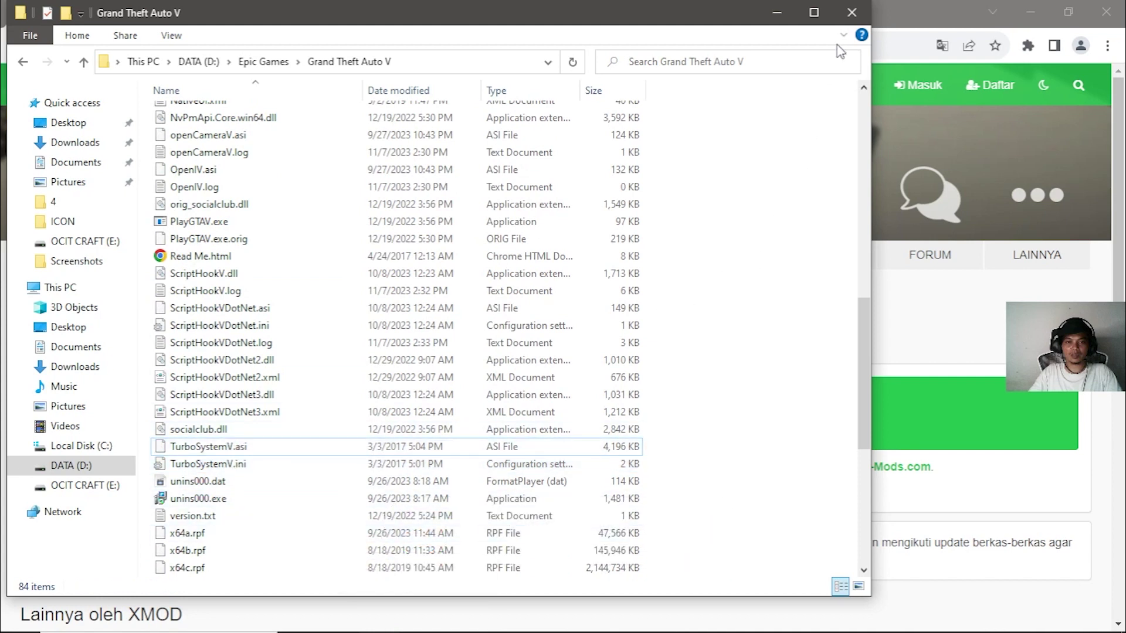
left_click(851, 13)
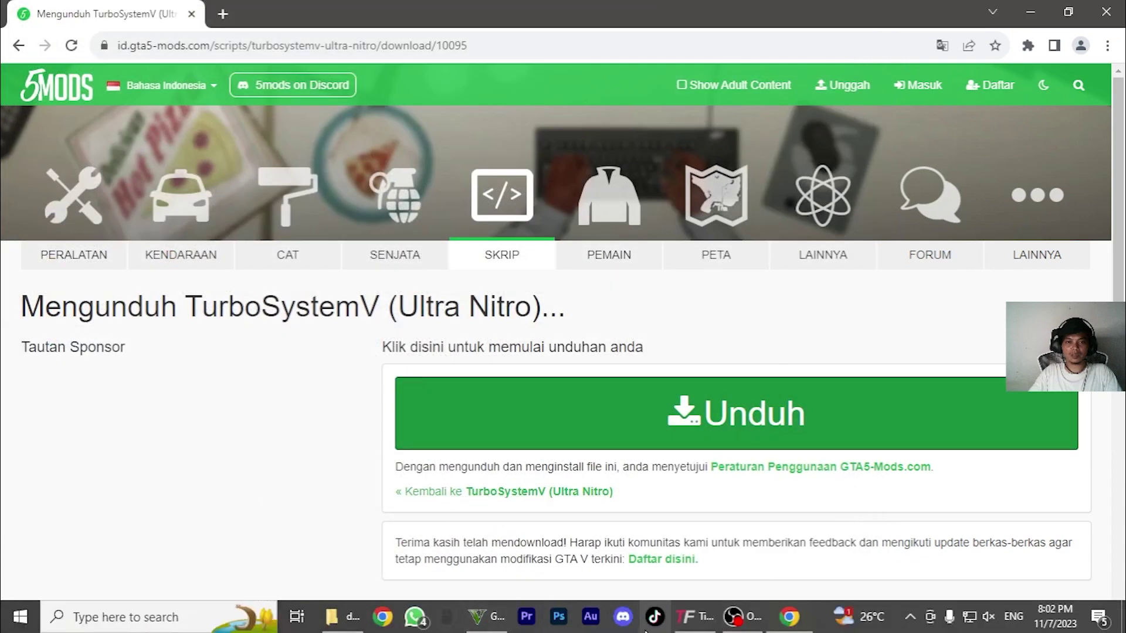
- Switch to TikFinity and delete the existing W action from the Actions list
left_click(704, 617)
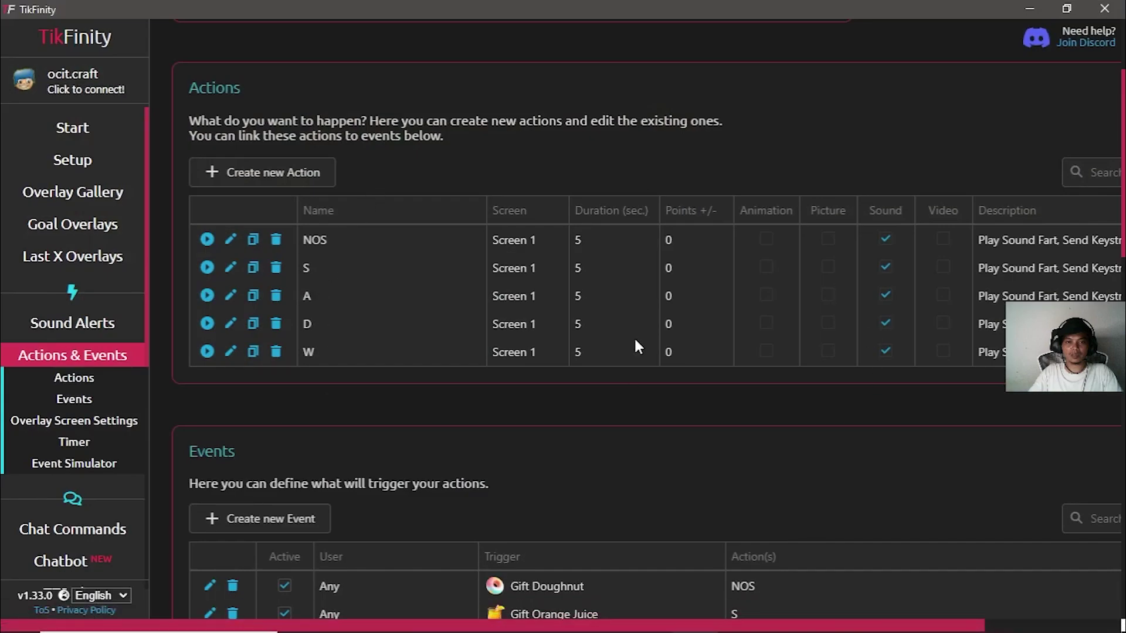
left_click(276, 352)
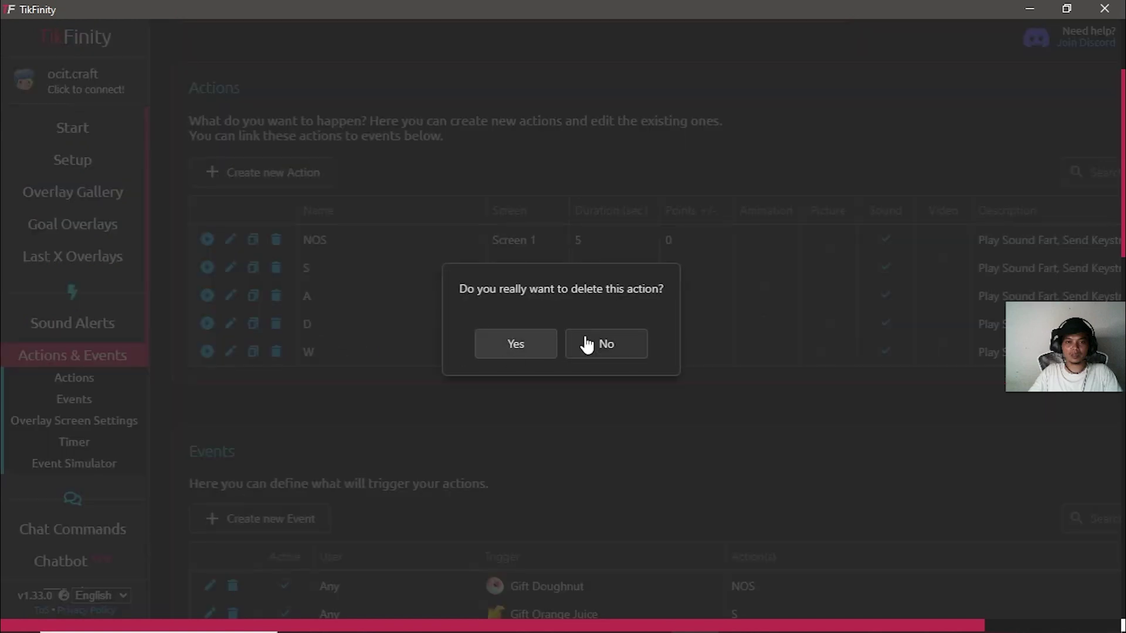
left_click(516, 346)
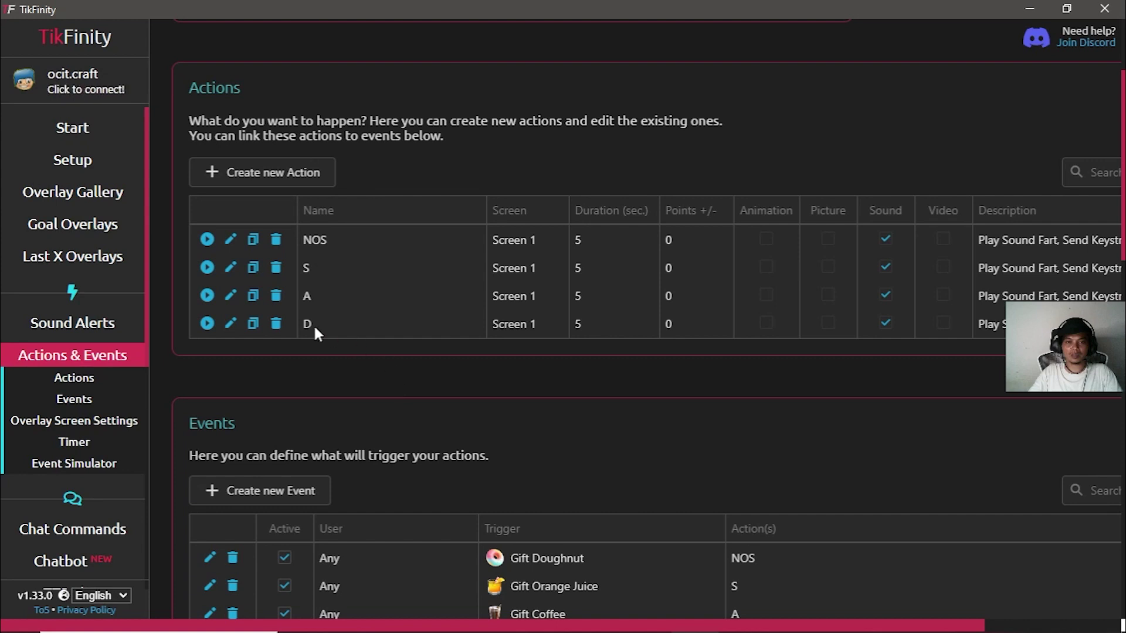
- Create a new action named W and enable Simulate Keystrokes for it
left_click(219, 180)
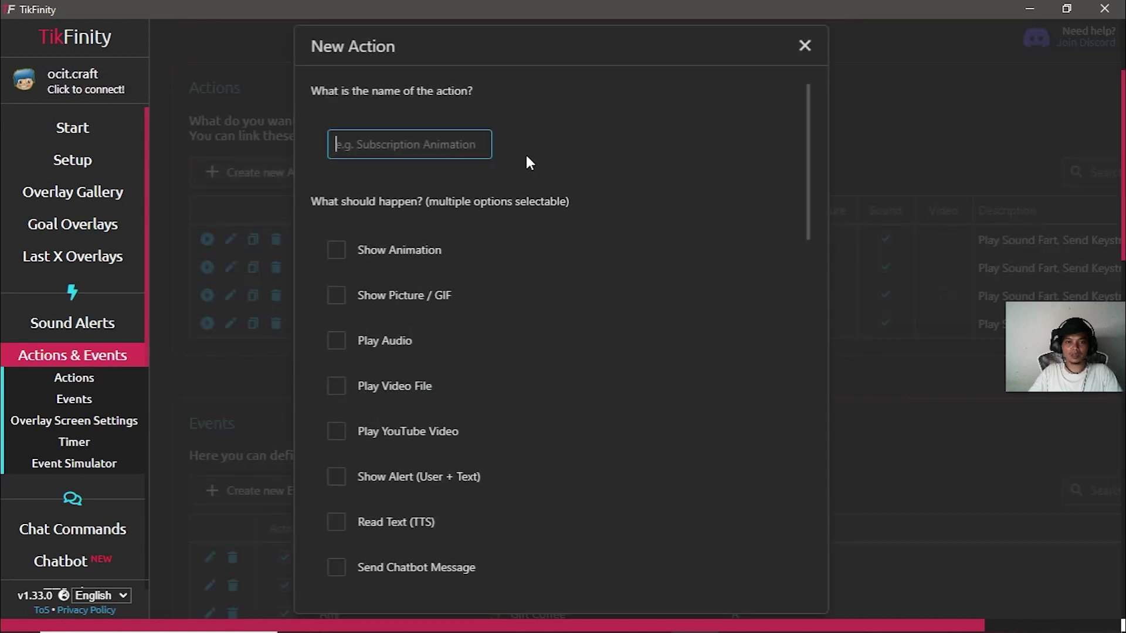
type("w")
scroll(606, 276, "down", 5)
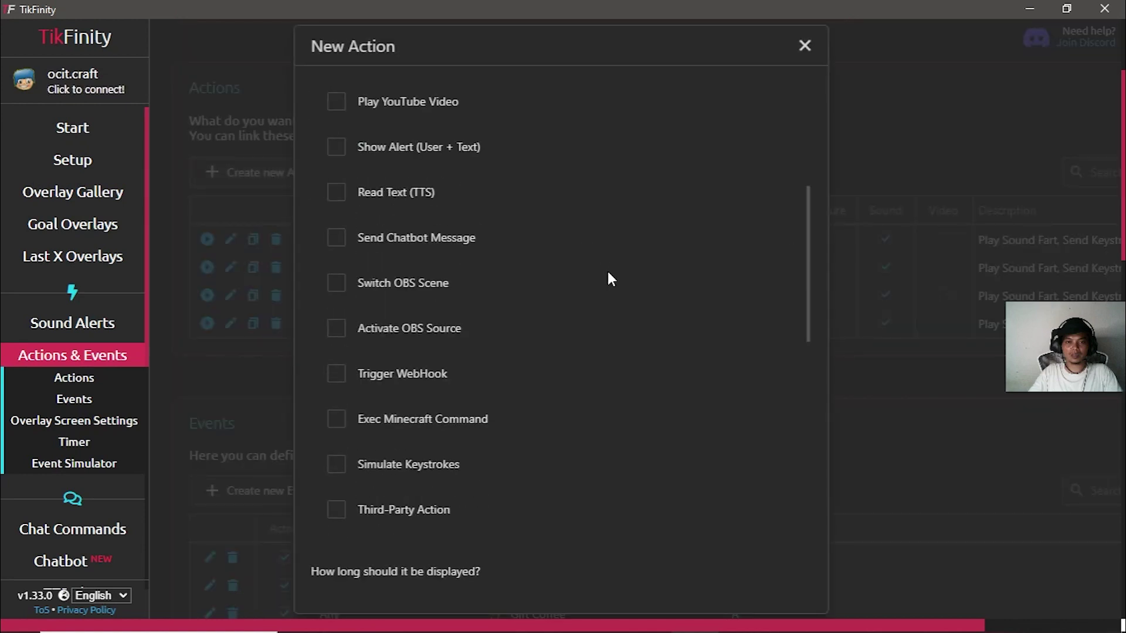
scroll(614, 272, "down", 2)
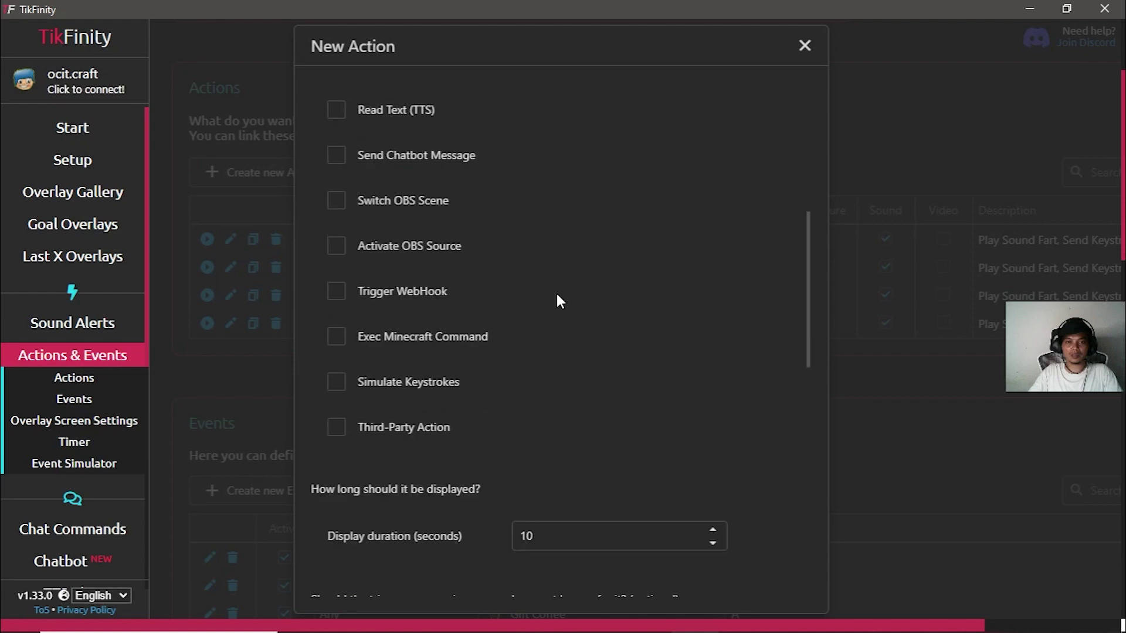
scroll(411, 317, "up", 8)
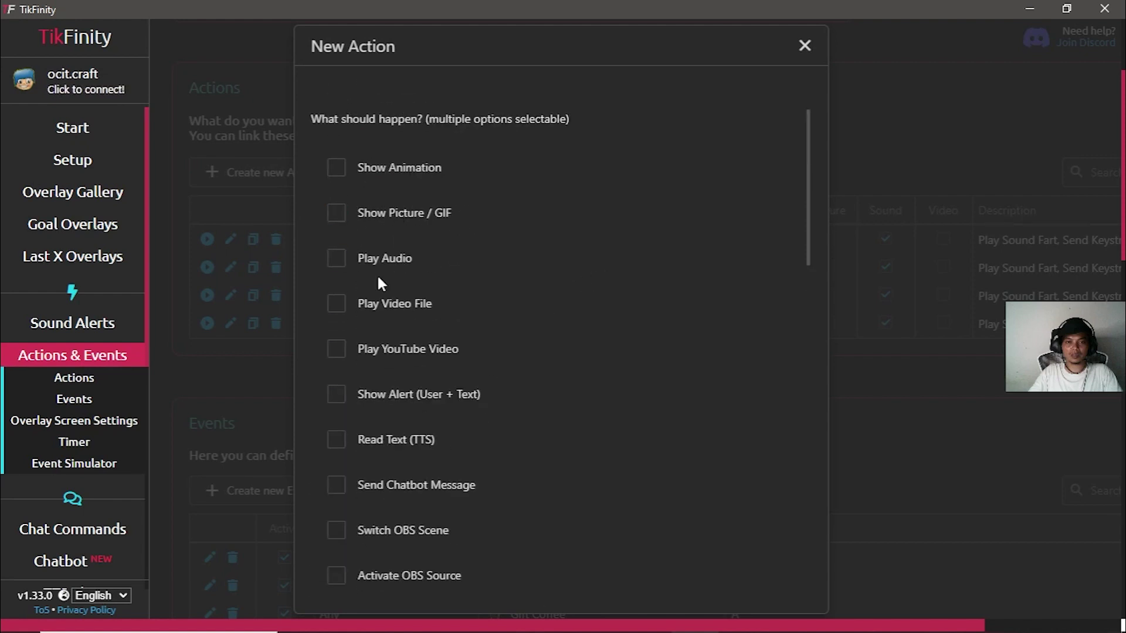
scroll(378, 279, "down", 5)
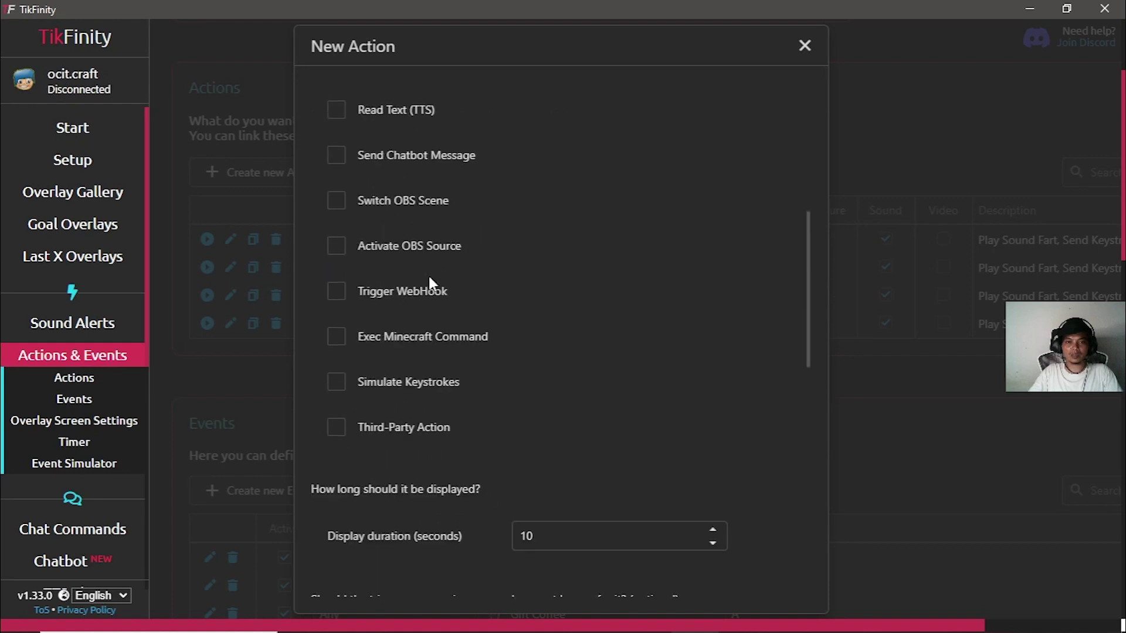
left_click(338, 384)
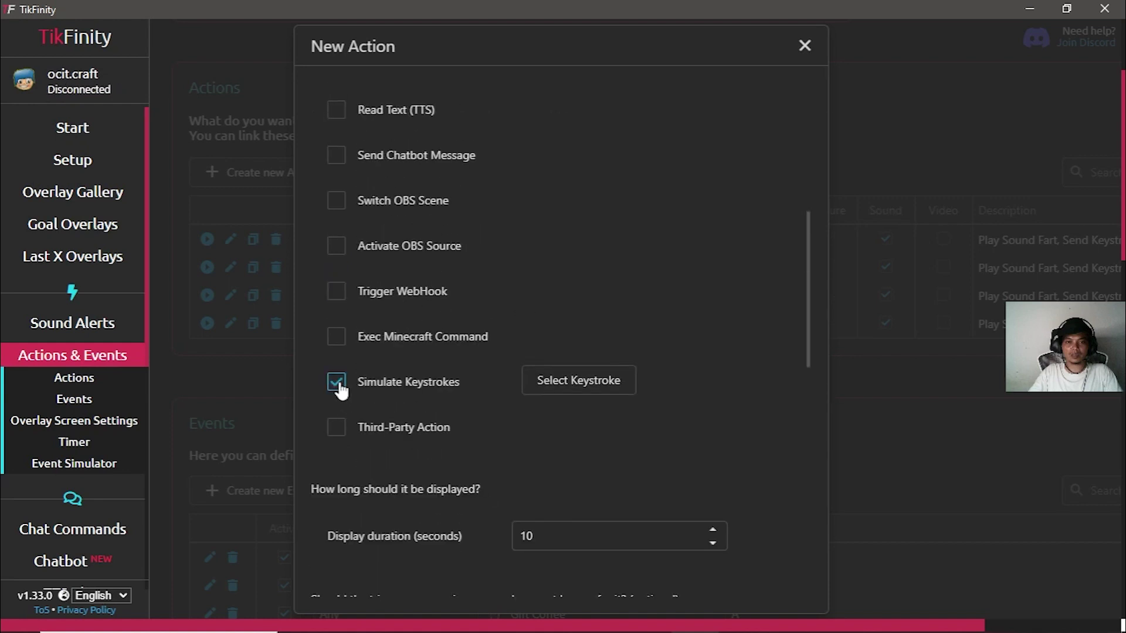
- Configure the W action's keystrokes as a sequence of 60 letters w with Game compatibility mode enabled, and save them
left_click(579, 382)
left_click(488, 211)
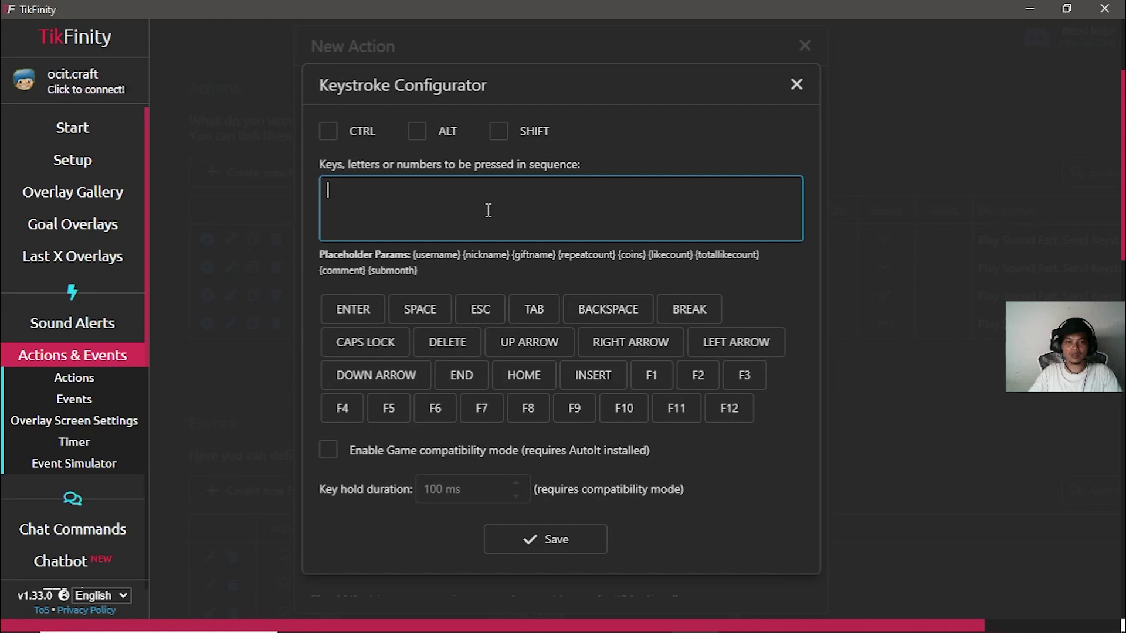
type("w")
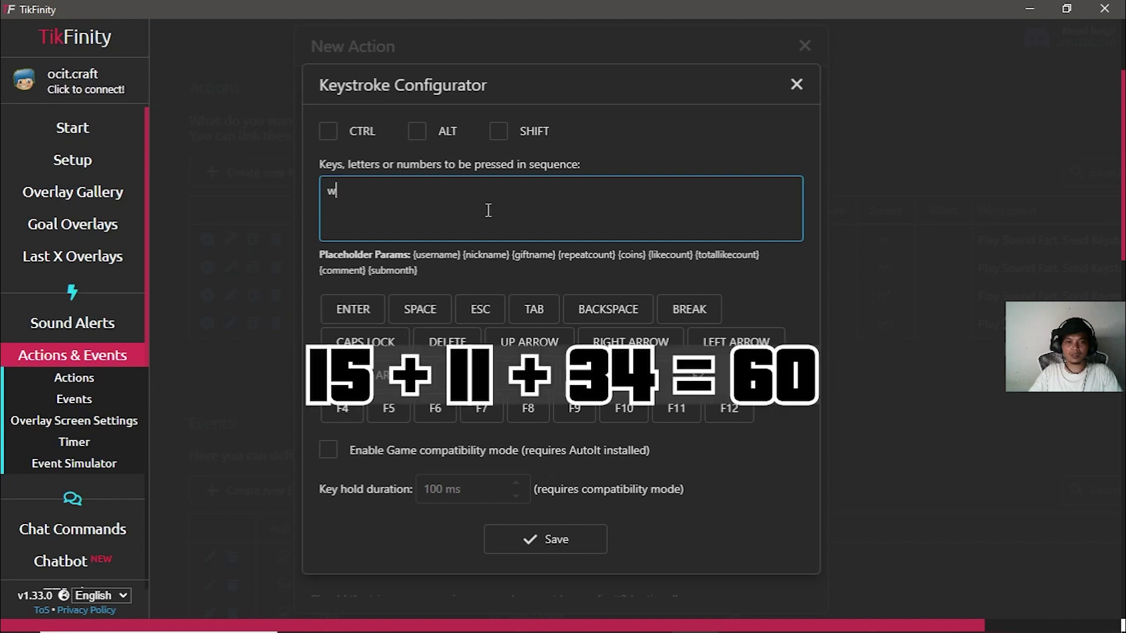
key("BackSpace")
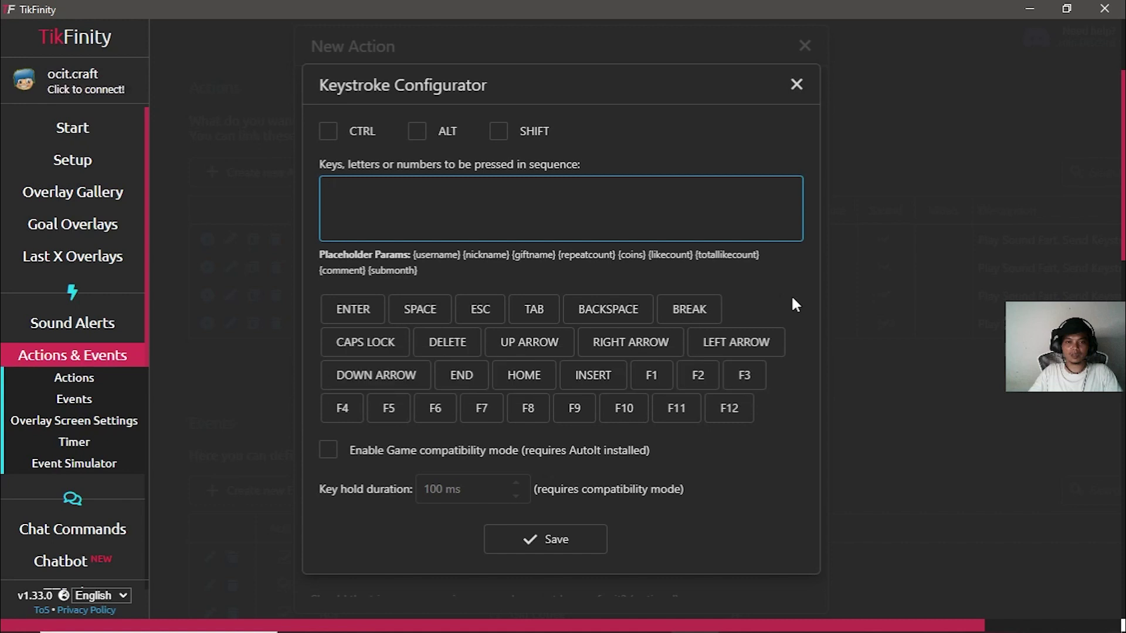
type("wwwwwwwwwwww")
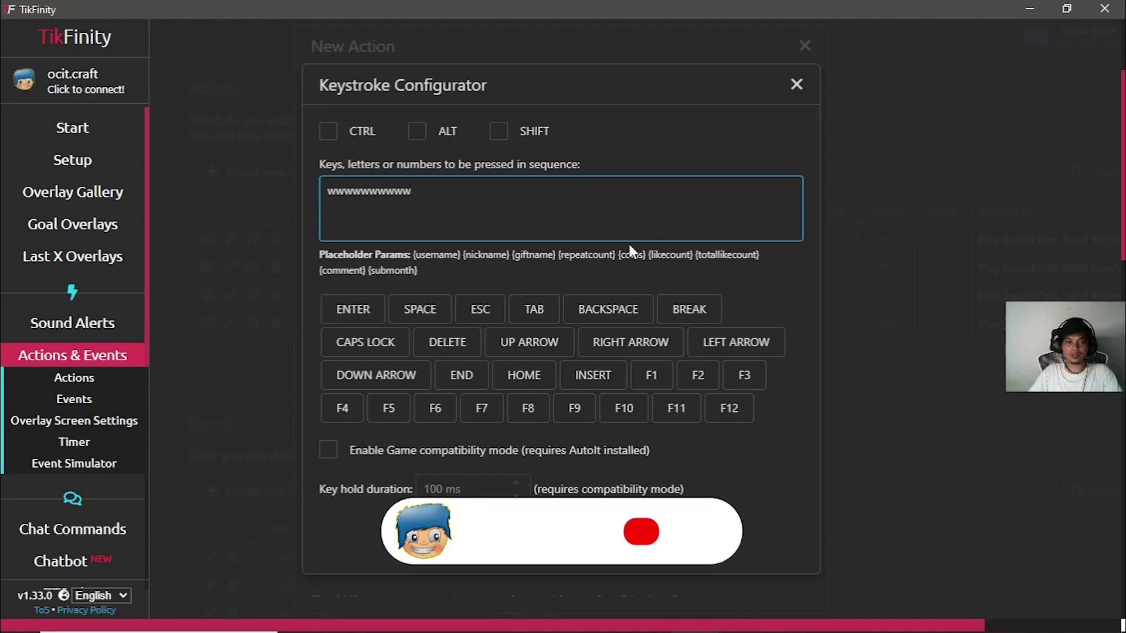
left_click_drag(423, 191, 326, 192)
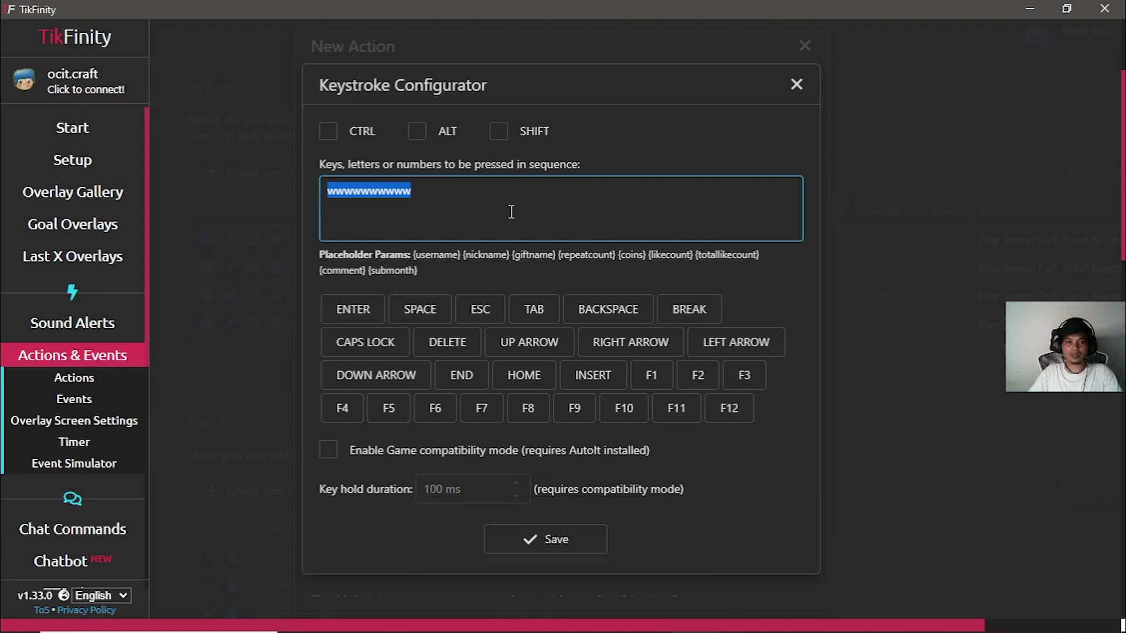
left_click(430, 191)
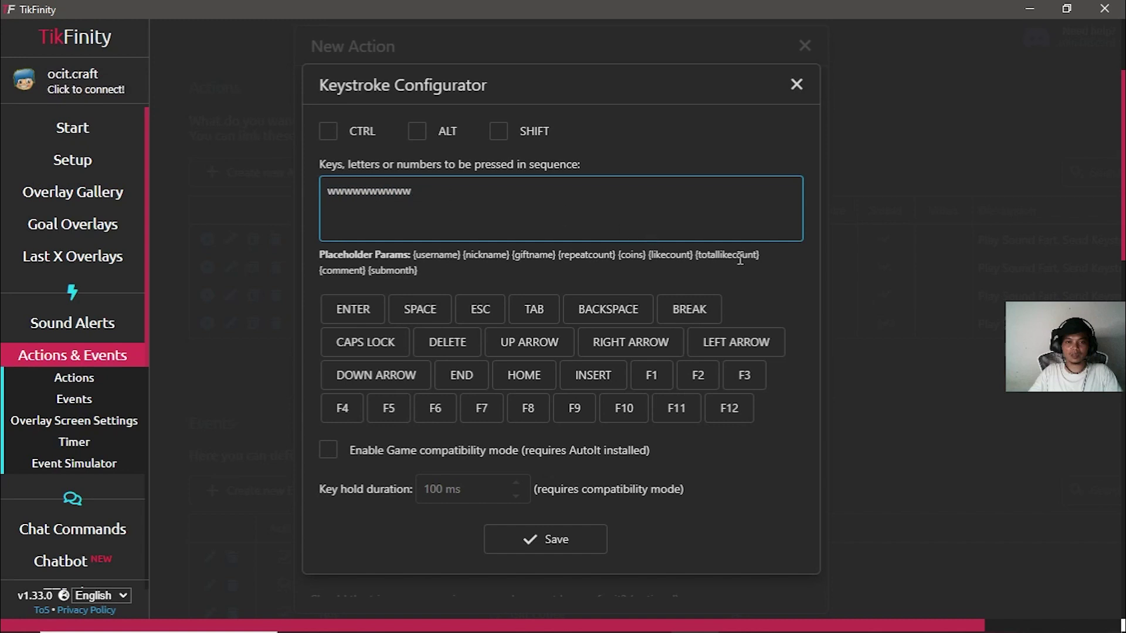
type("wwwwwwwwwwww")
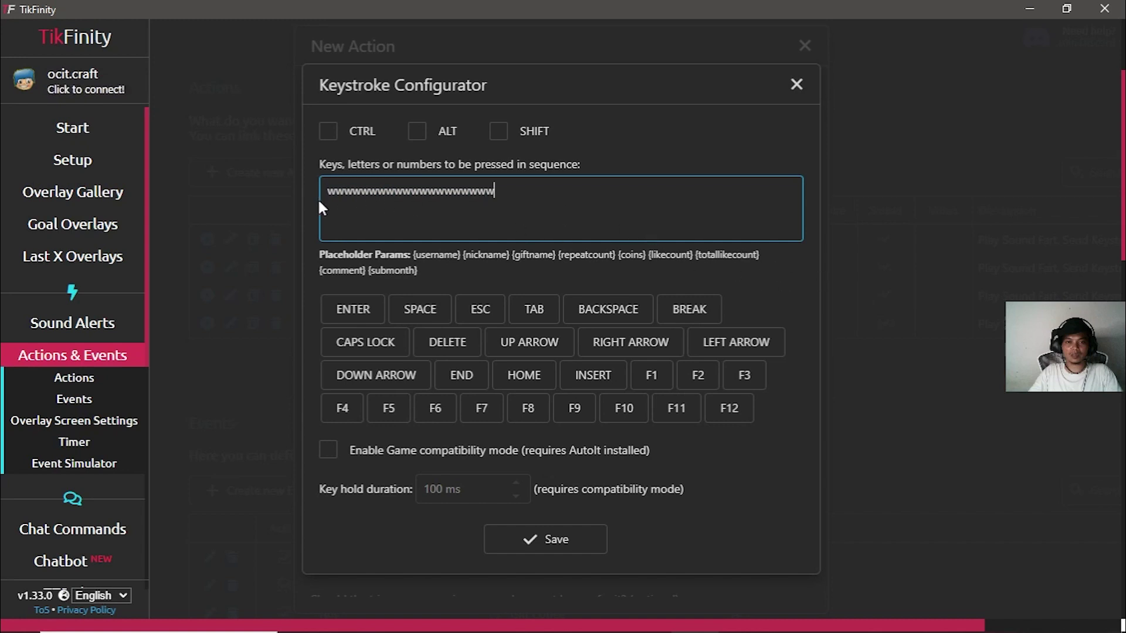
type("wwwwwwwwwwwwwwwwwwwwww")
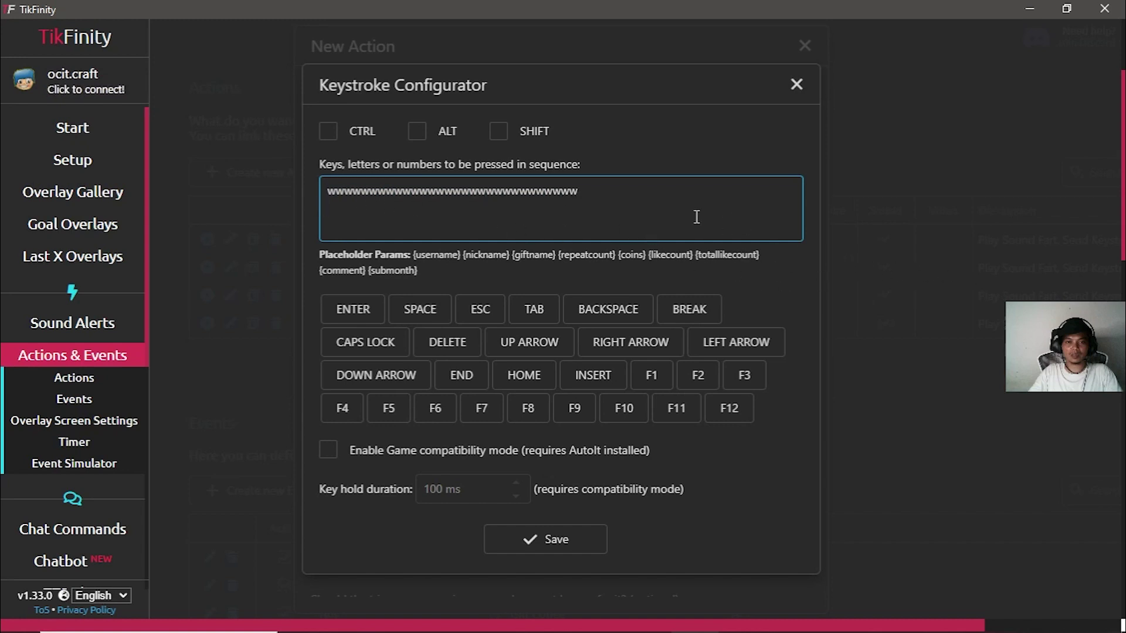
type("wwwwwwwwwwwwww")
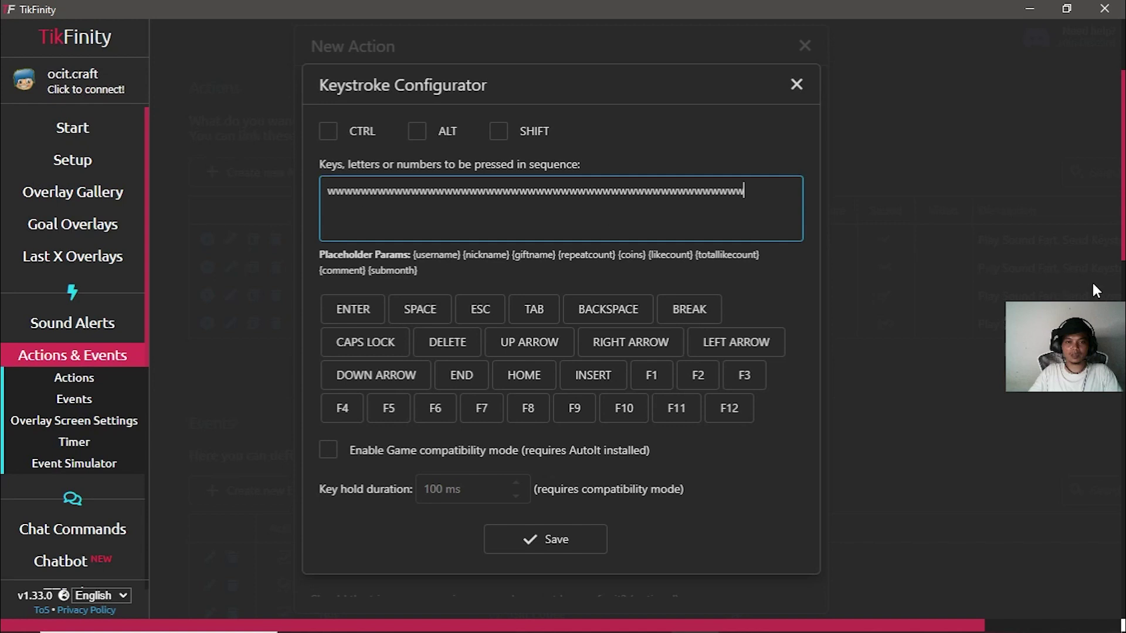
type("wwwwwwwwwwww")
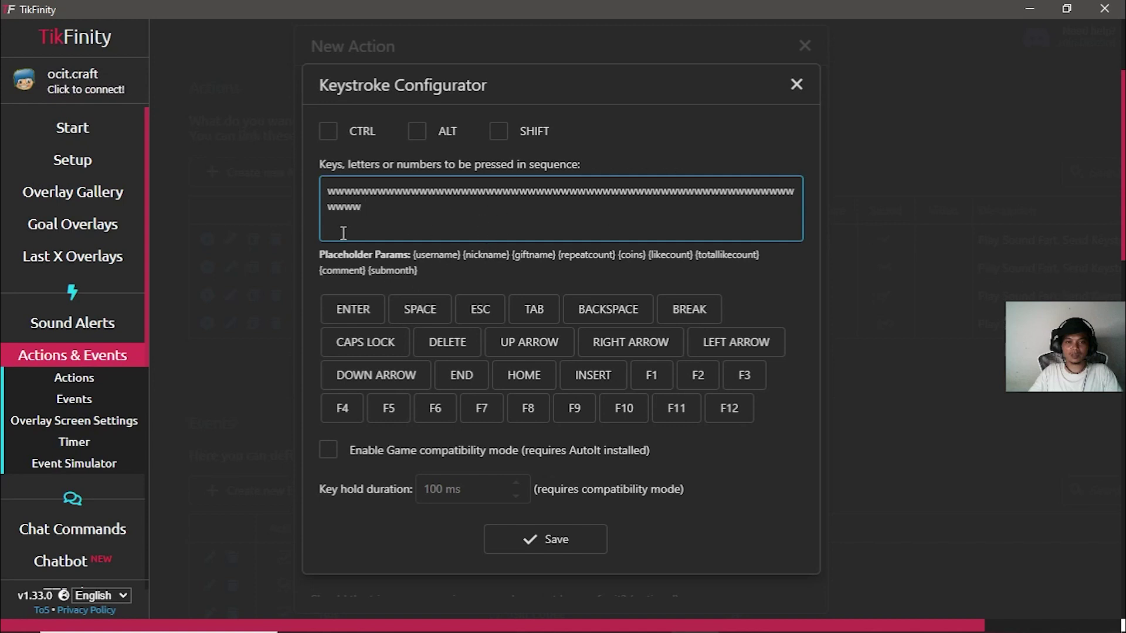
left_click(328, 451)
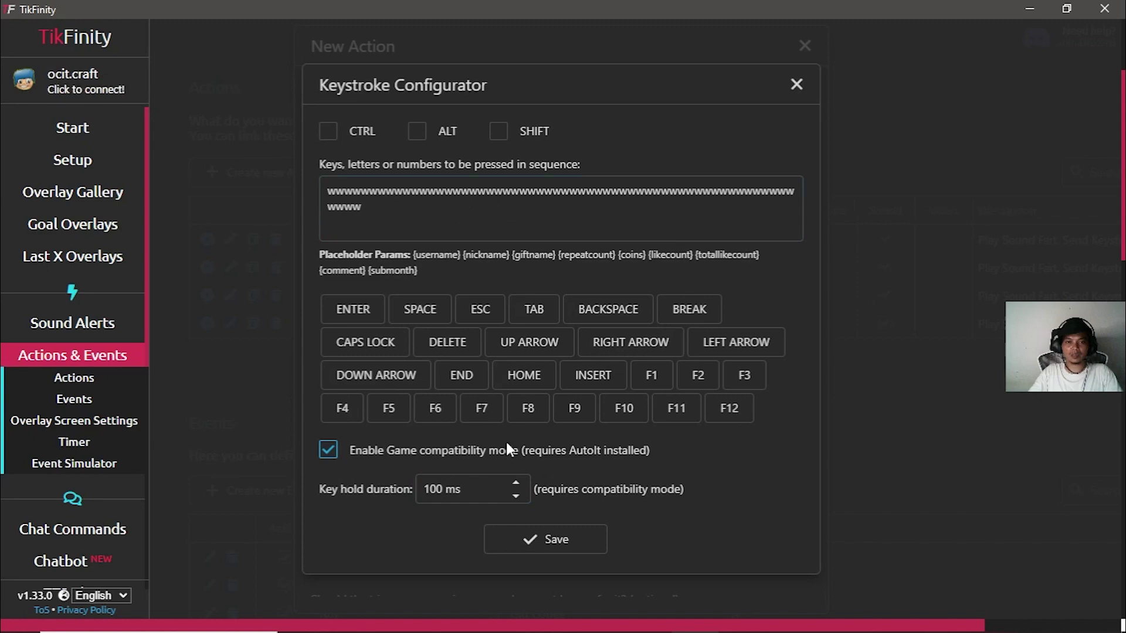
left_click(530, 544)
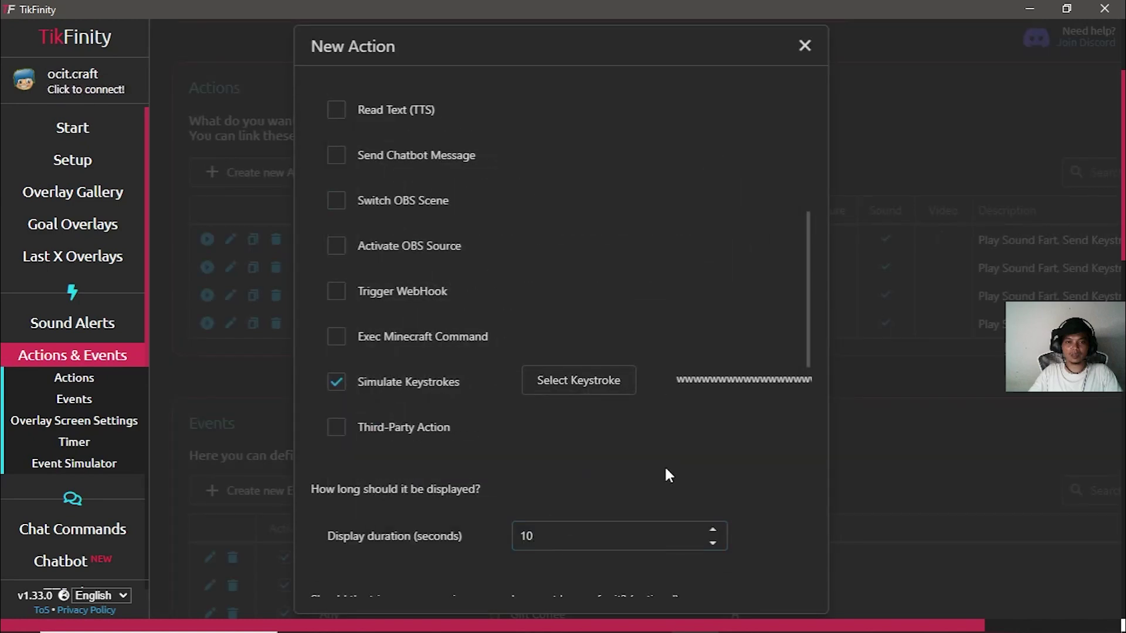
- Set the W action's display duration to 5 seconds and enable Repeat with gift combos
scroll(762, 459, "down", 4)
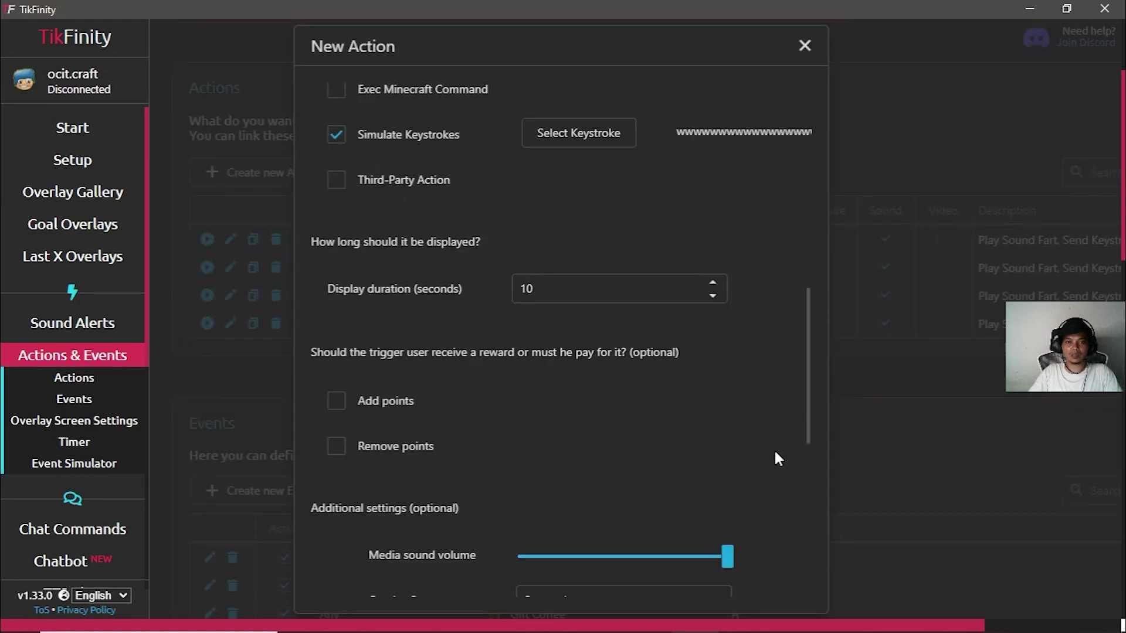
double_click(526, 290)
type("1")
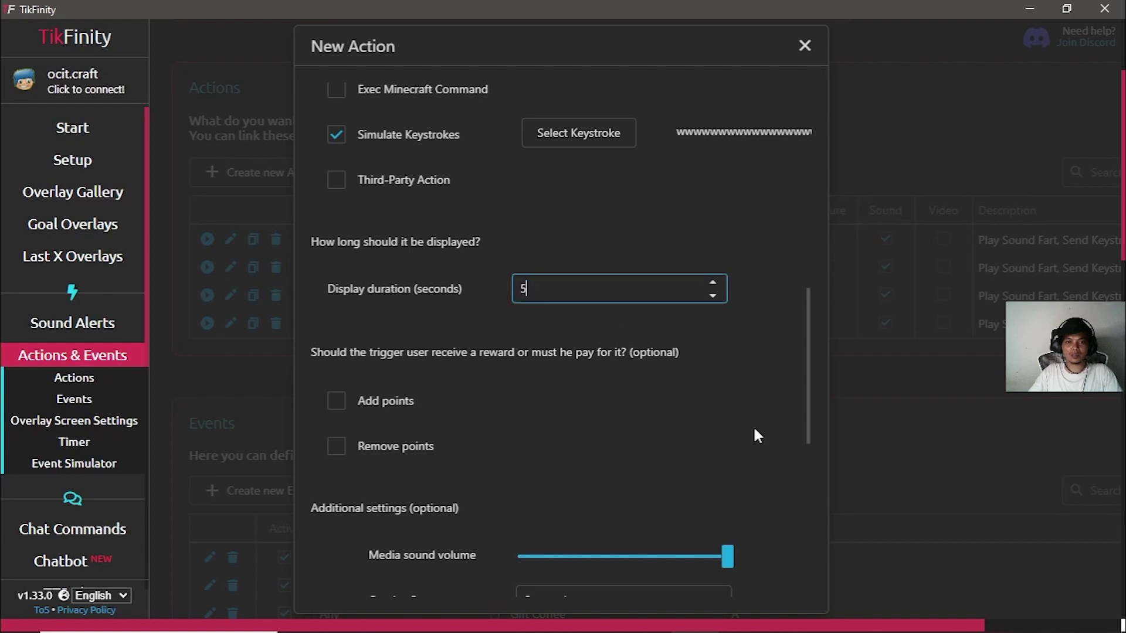
scroll(755, 428, "down", 5)
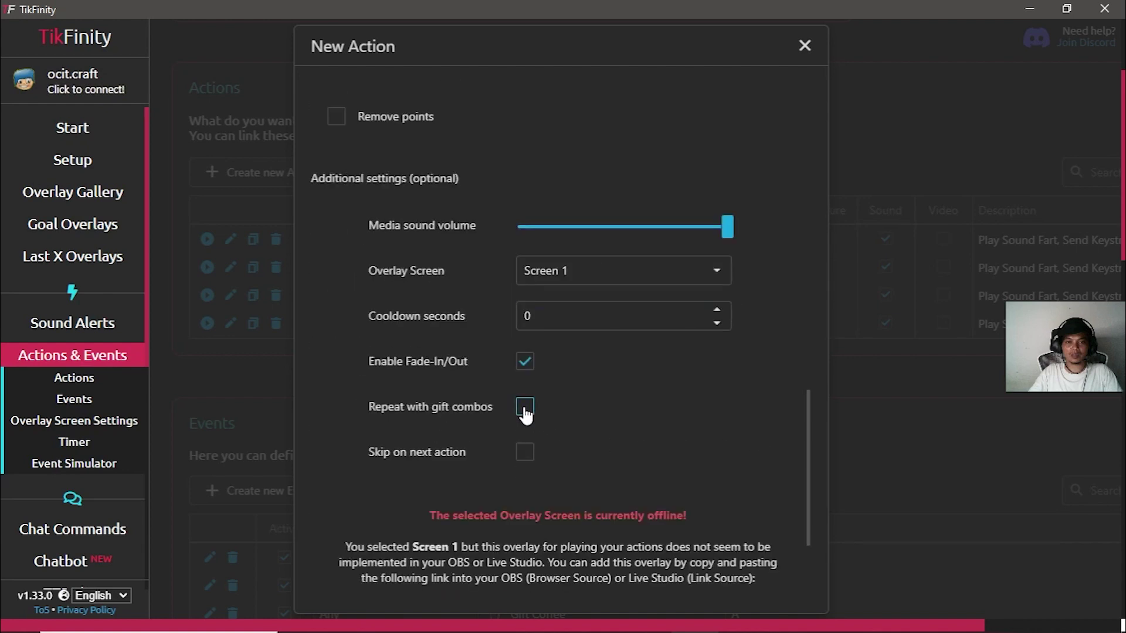
left_click(525, 407)
- Copy the Screen 1 overlay link and save the W action
scroll(728, 428, "down", 3)
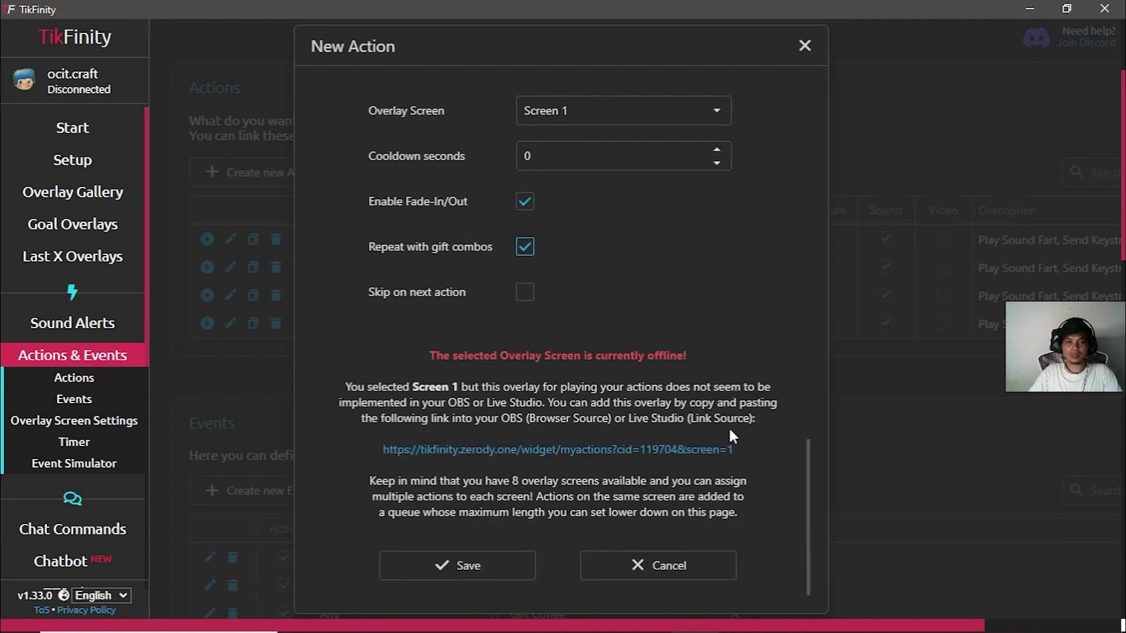
left_click(502, 452)
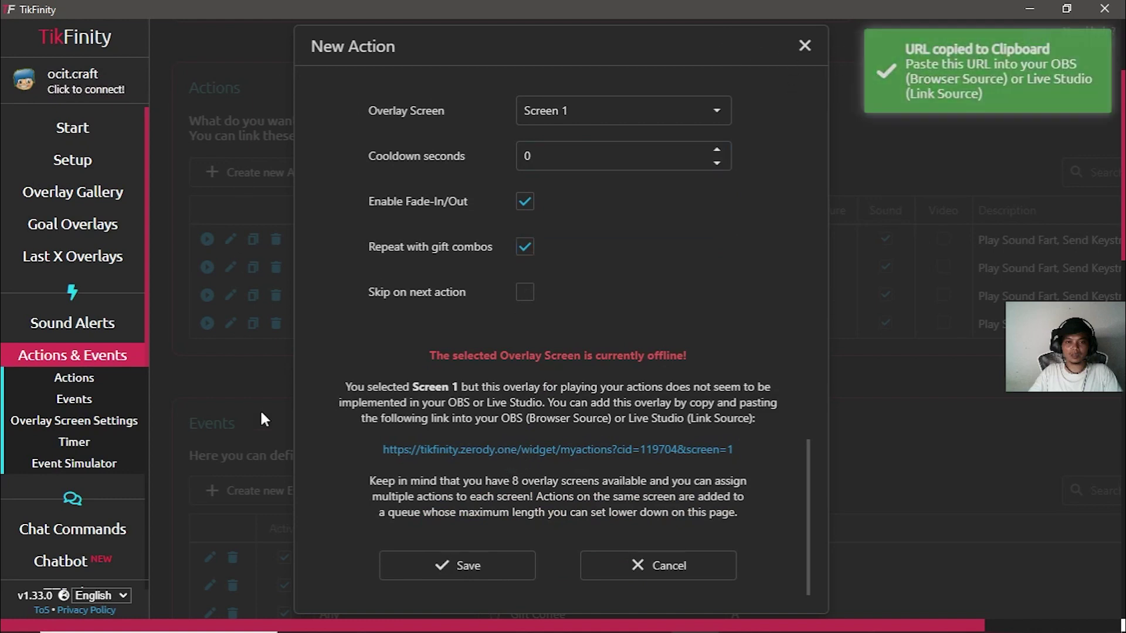
left_click(428, 567)
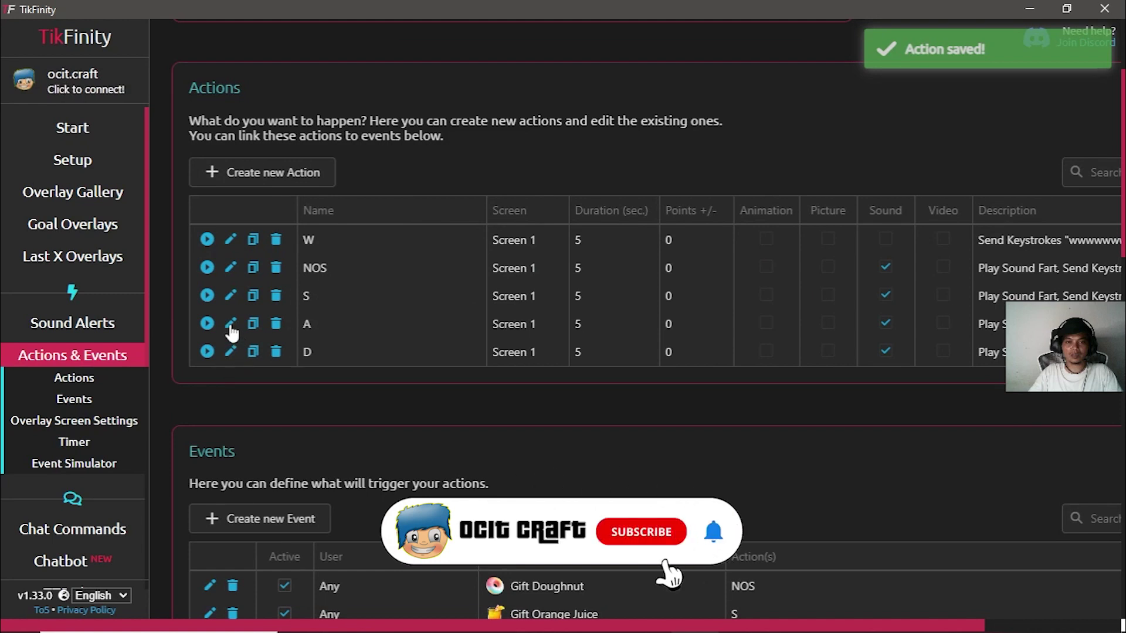
- Delete the A action and start a new action with Simulate Keystrokes enabled
left_click(277, 327)
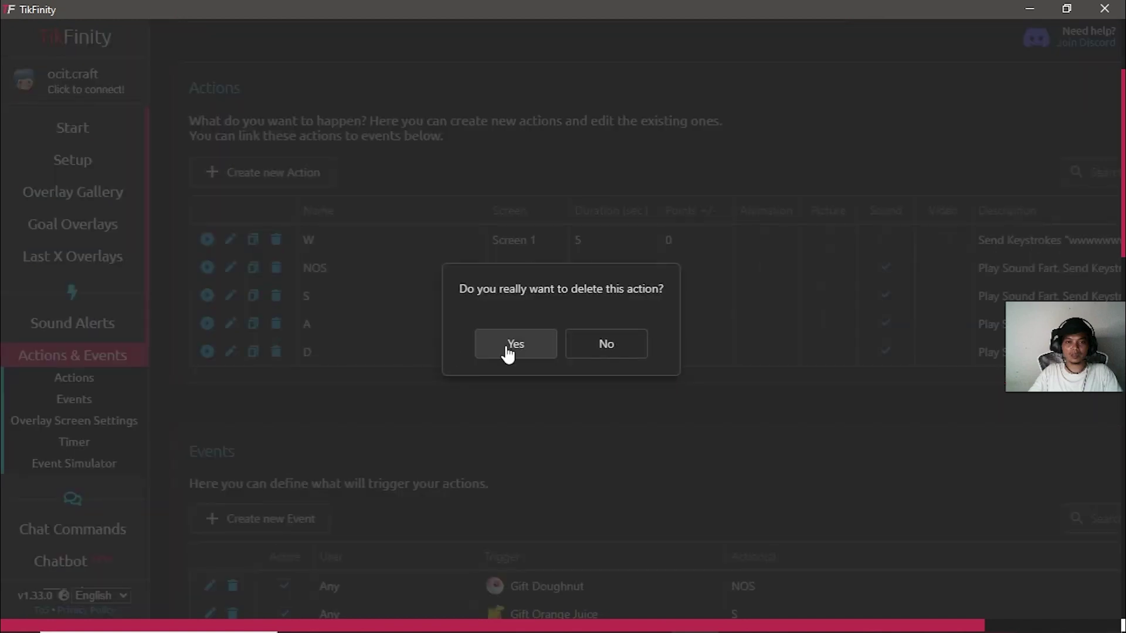
left_click(507, 351)
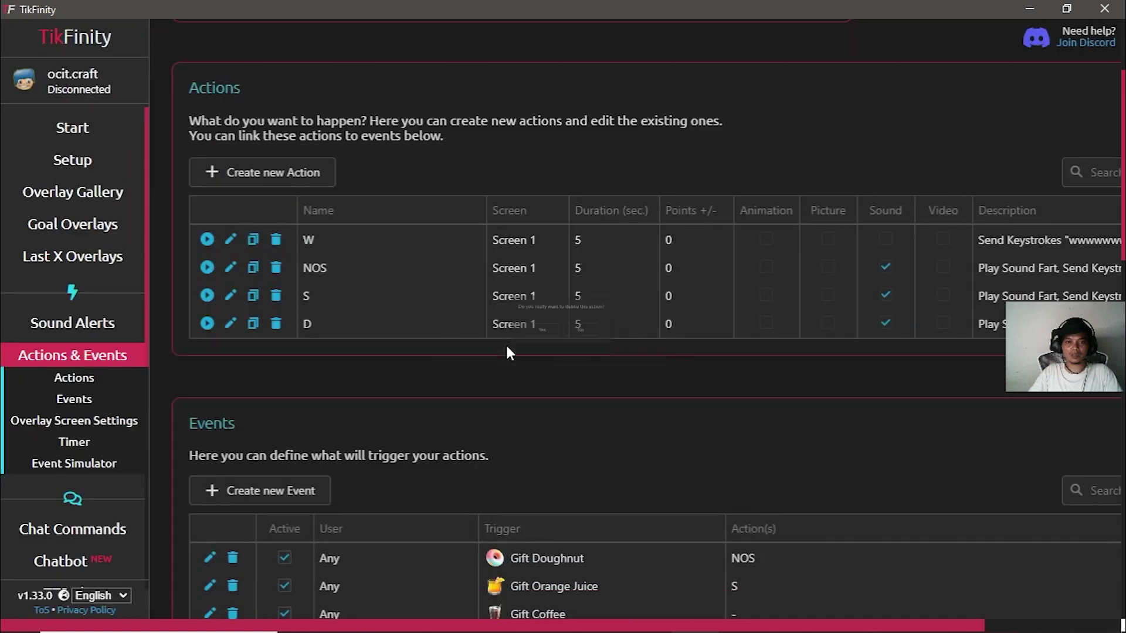
left_click(214, 180)
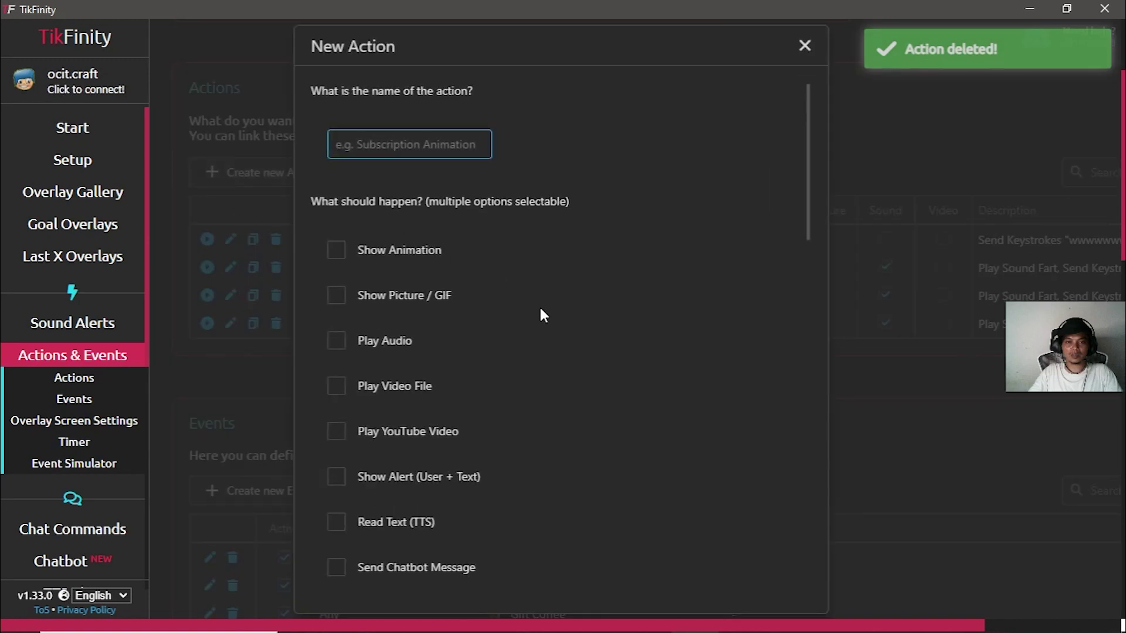
scroll(540, 310, "down", 7)
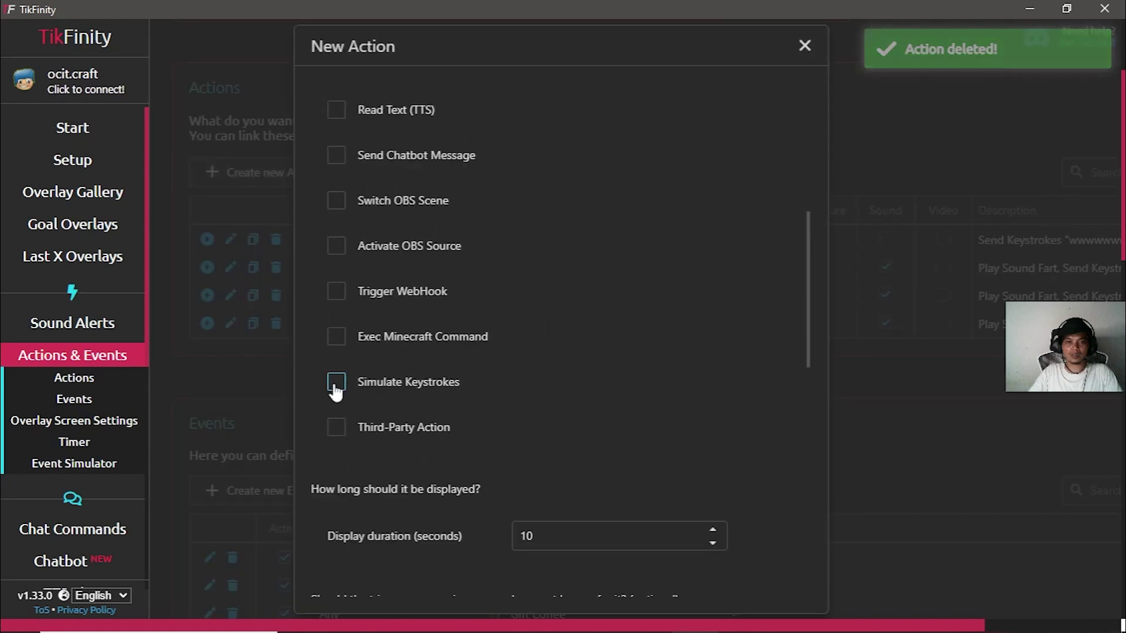
left_click(336, 384)
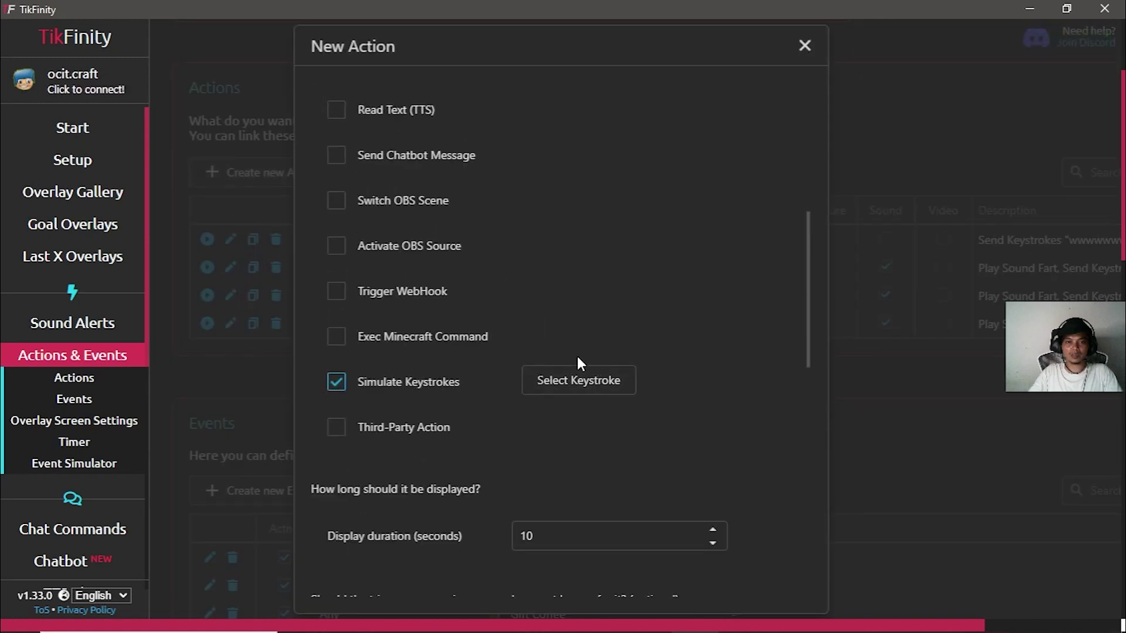
- Begin the new action's keystroke sequence with 15 letters w
left_click(568, 386)
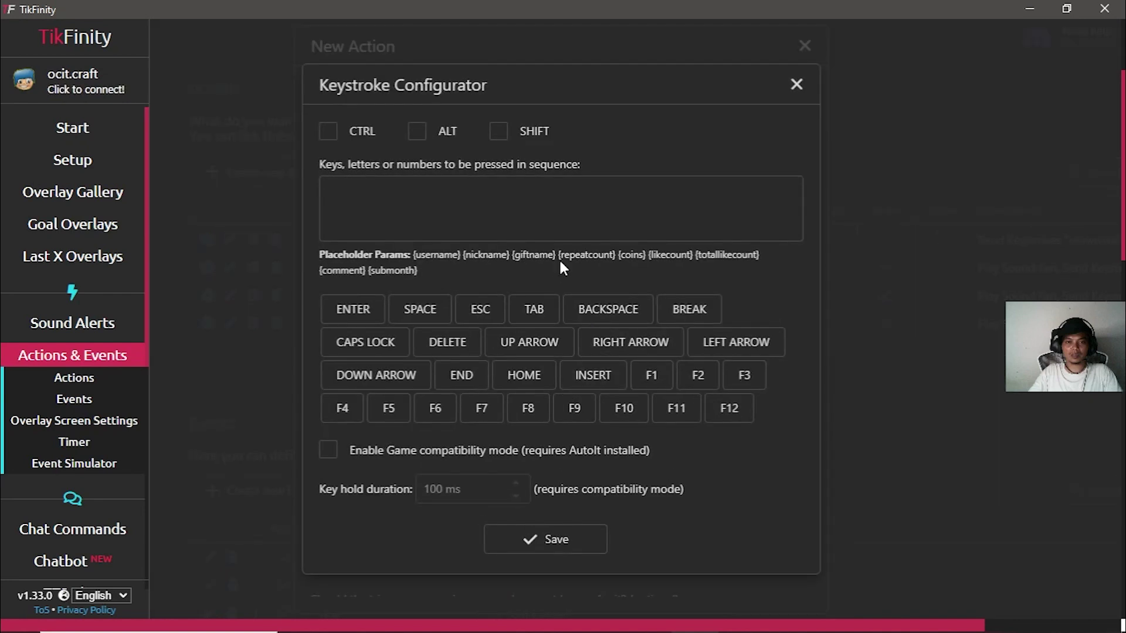
left_click(433, 204)
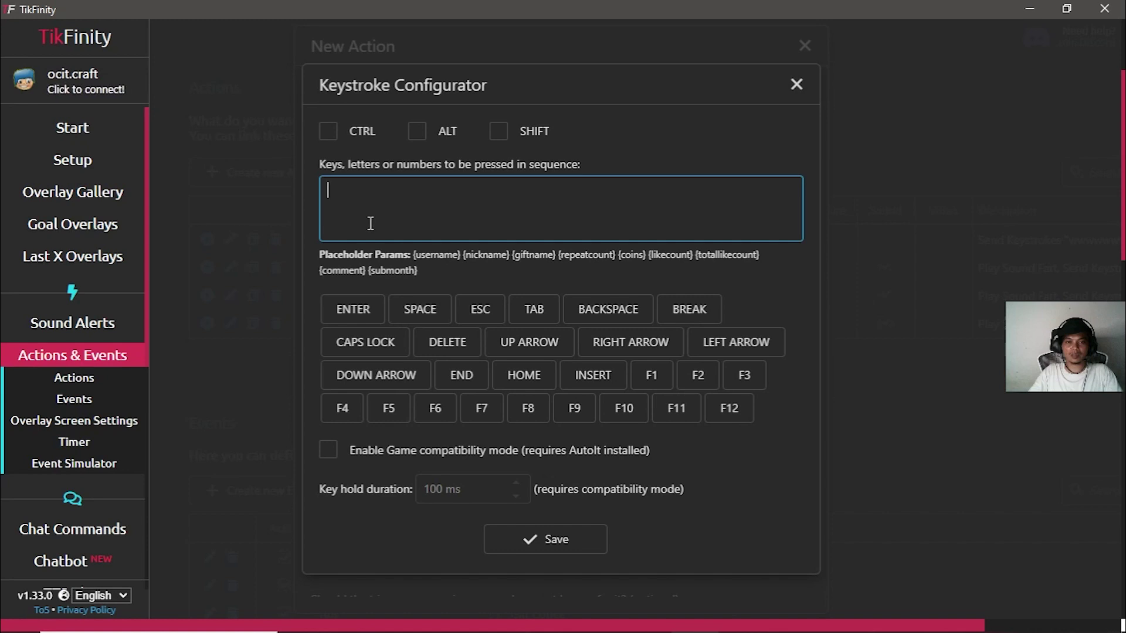
type("www")
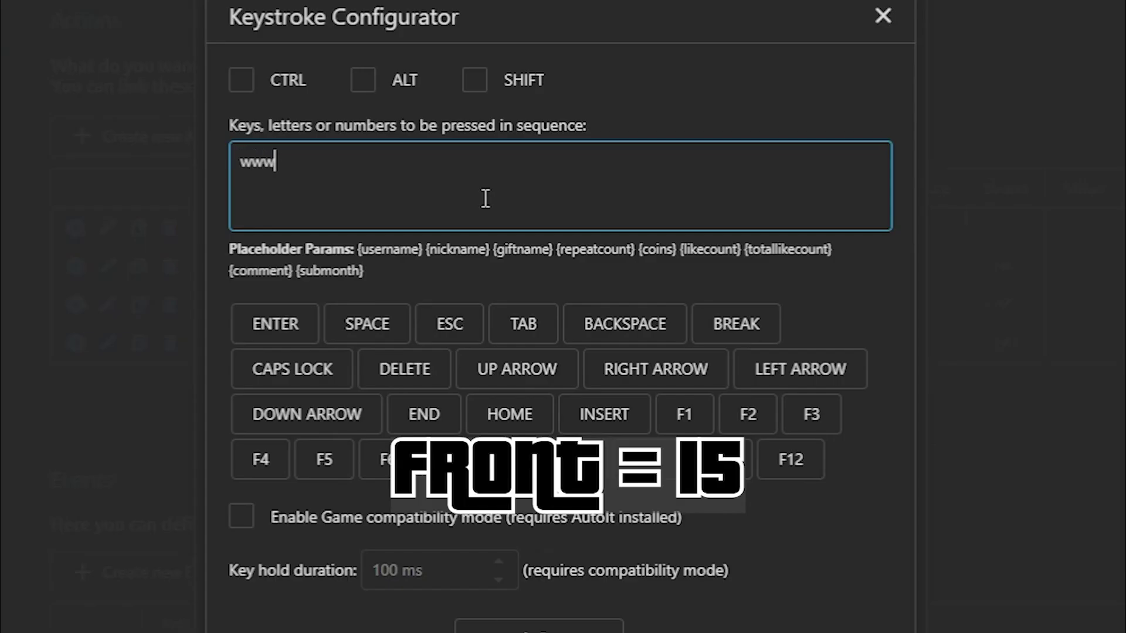
type("wwwww")
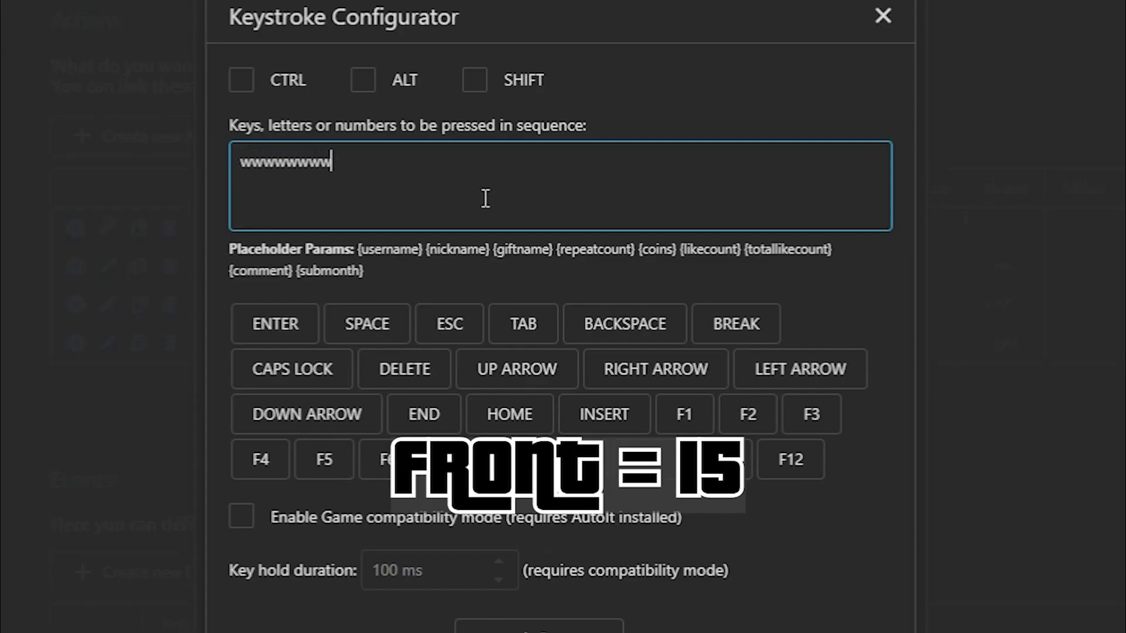
type("wwwww")
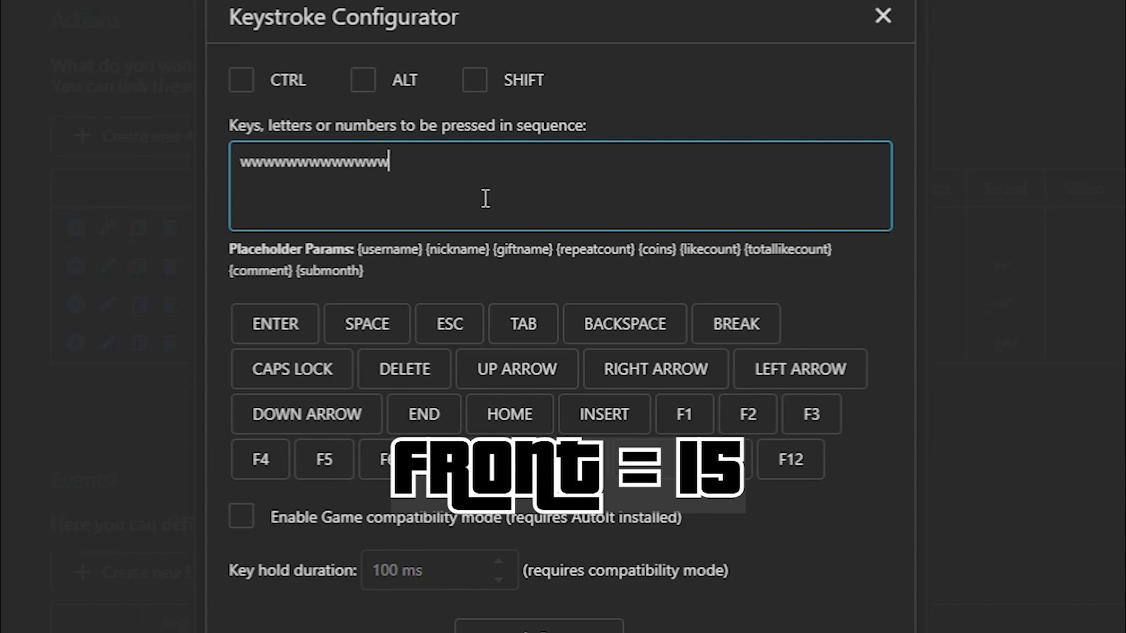
type("ww")
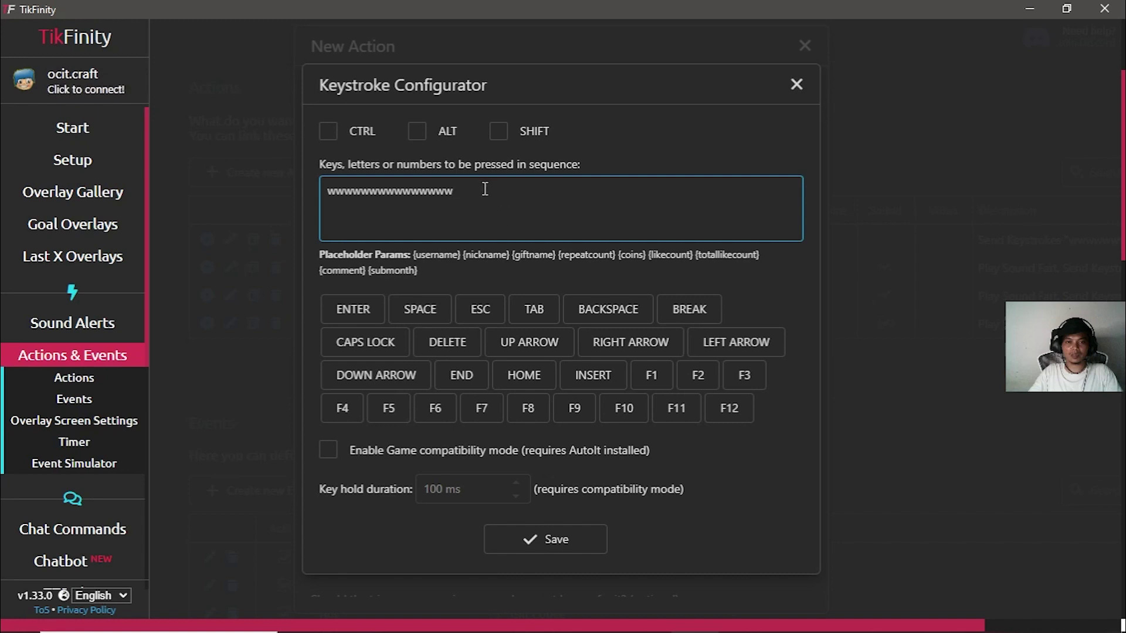
- Extend the keystroke sequence with 11 letters a followed by 34 letters w
type("aaa")
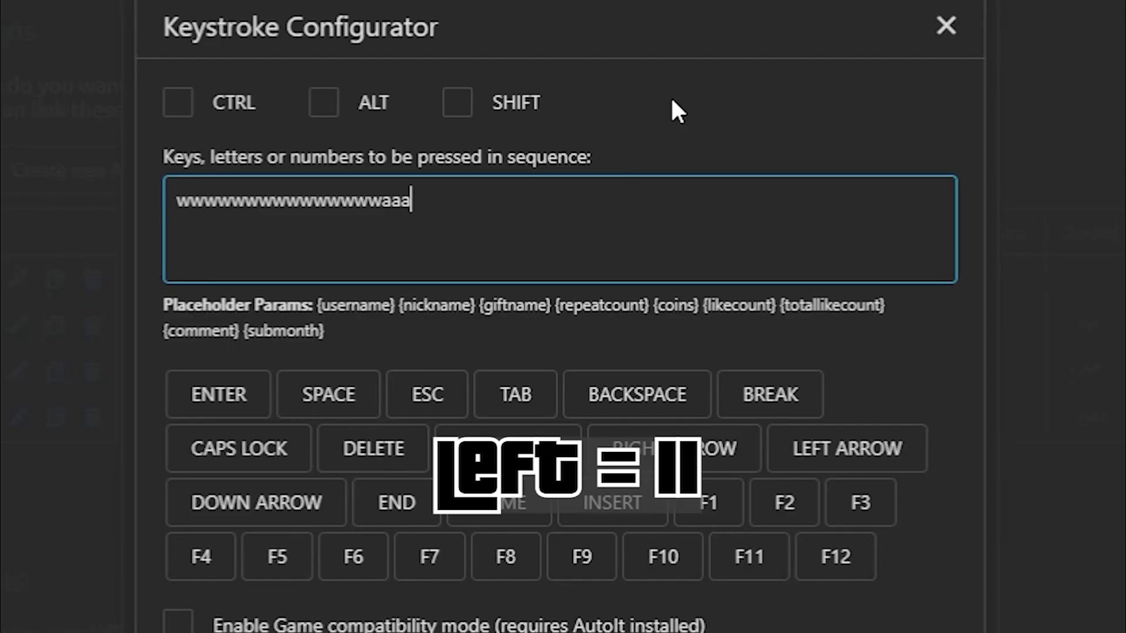
type("aaaaaa")
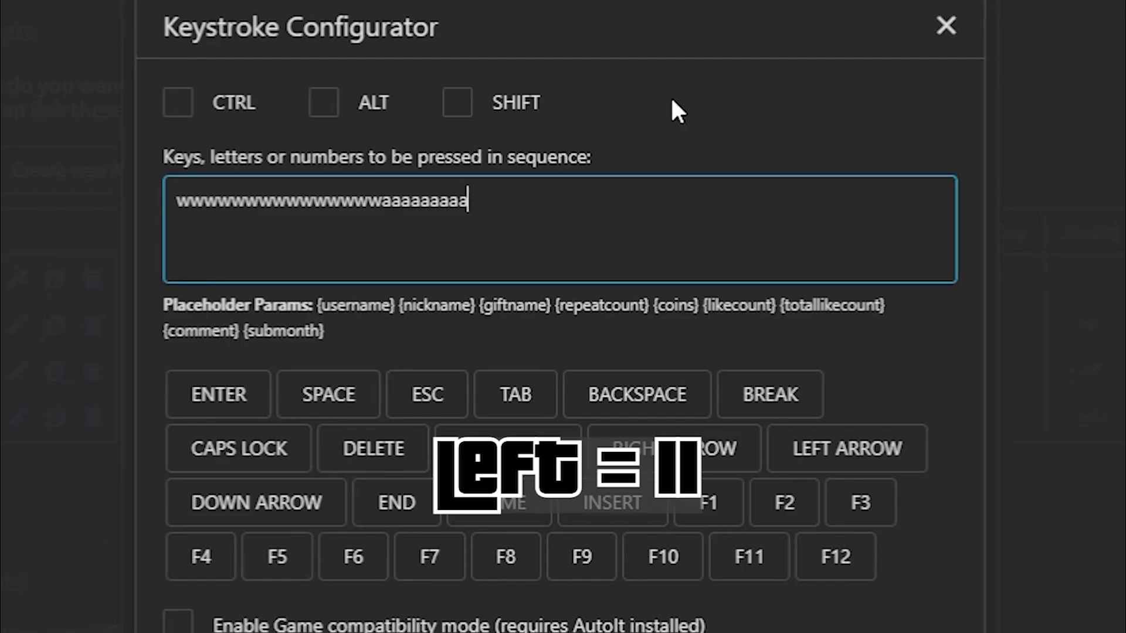
type("aa")
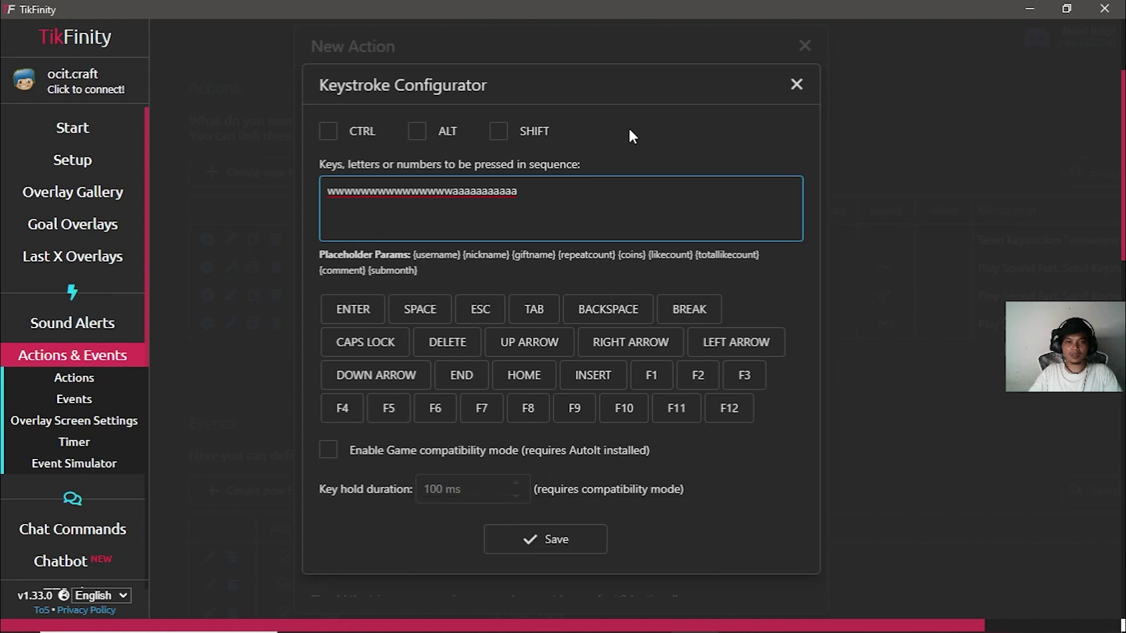
type("wwwww")
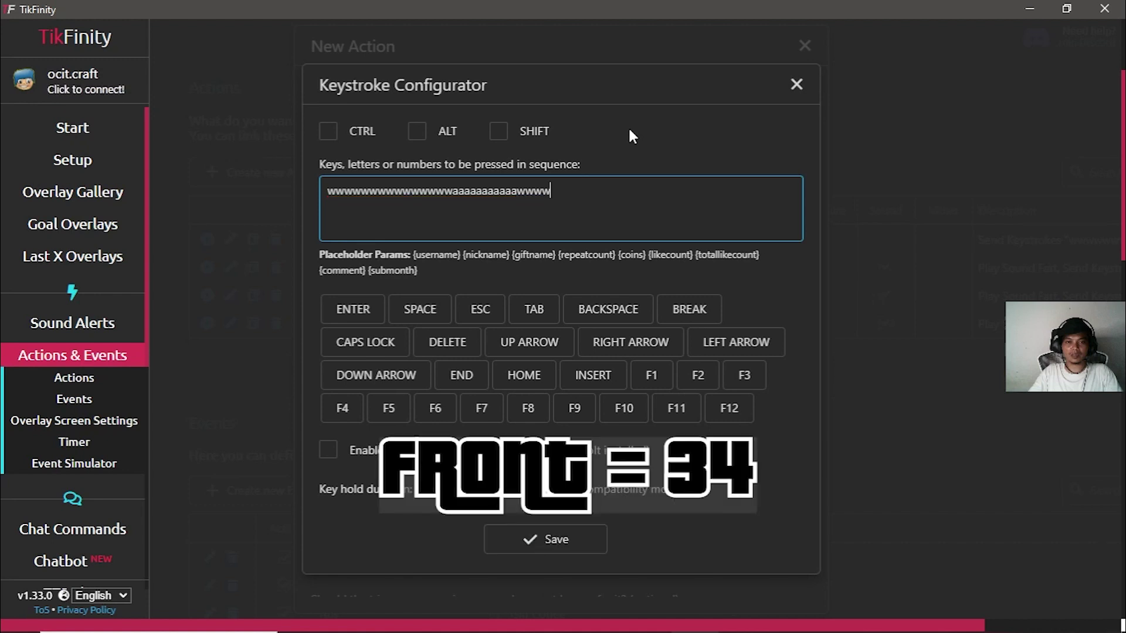
type("wwwwwwwww")
type("wwwww")
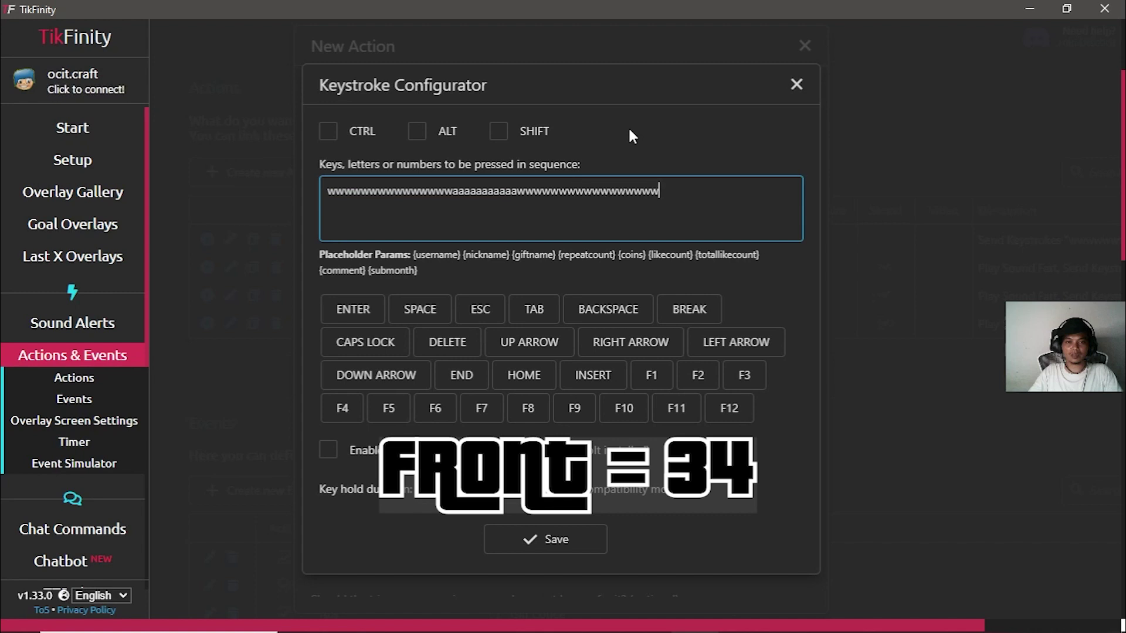
type("aaaaaaaaaaaawwwwwwwwwwwwwwwwww")
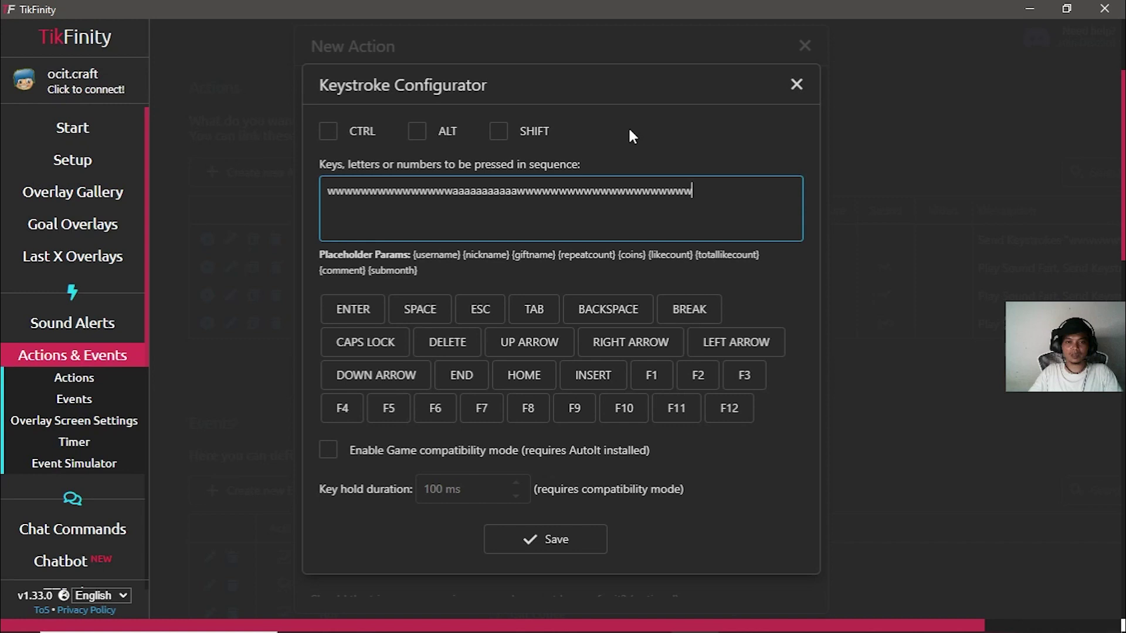
type("wwwwwwwwwwwwwwwwwww")
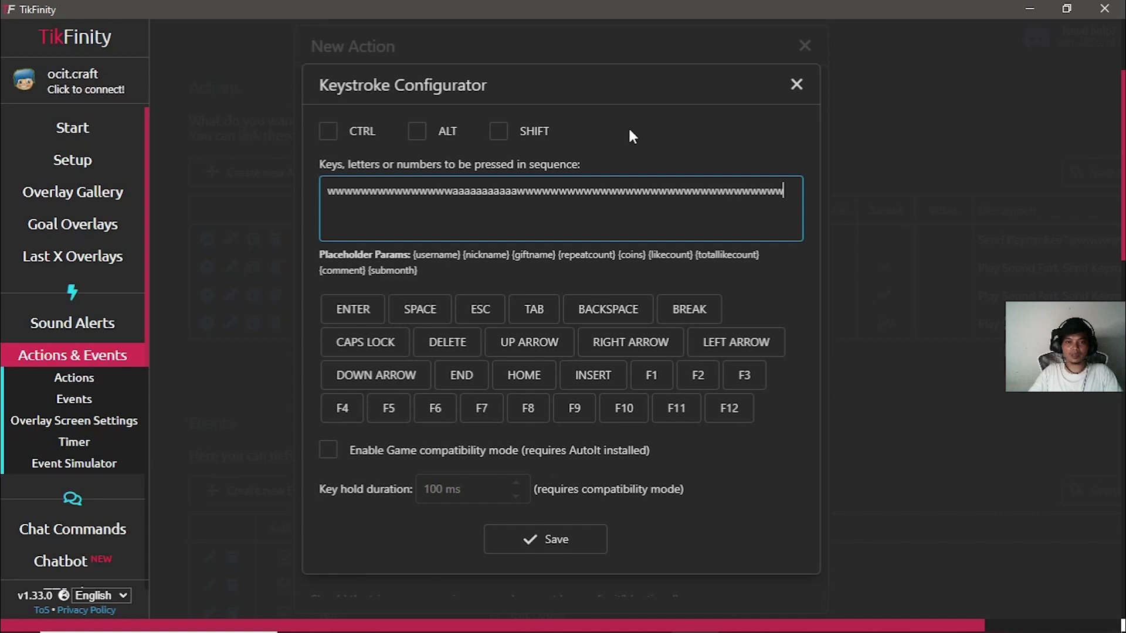
type("www")
- Enable Game compatibility mode for the sequence and save the keystrokes
left_click(551, 221)
left_click(368, 189)
left_click(327, 450)
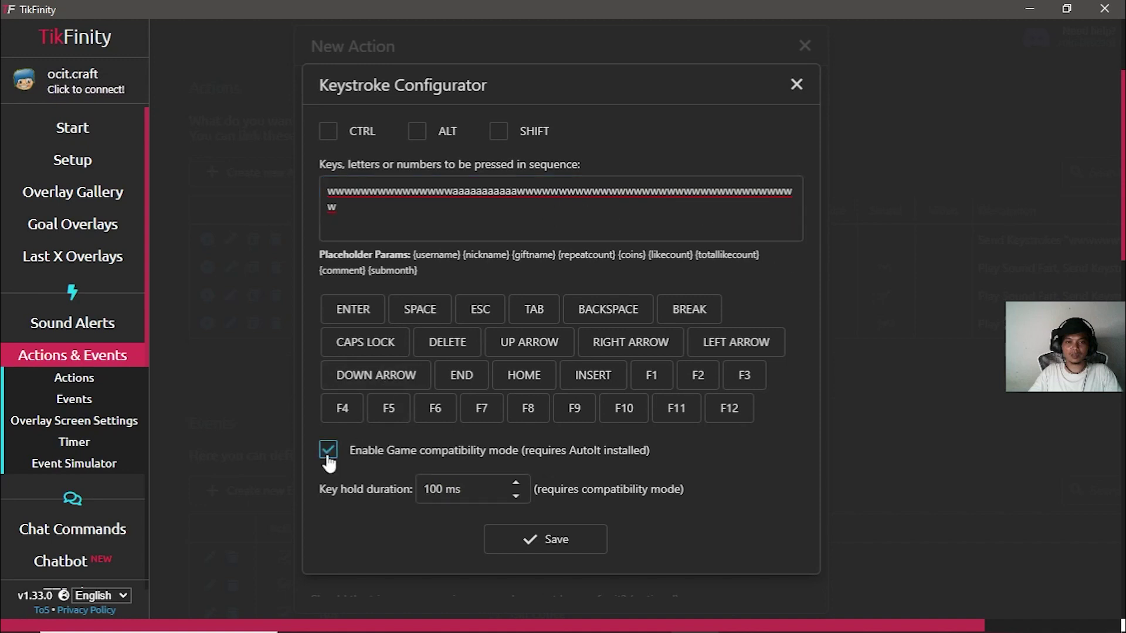
left_click(545, 539)
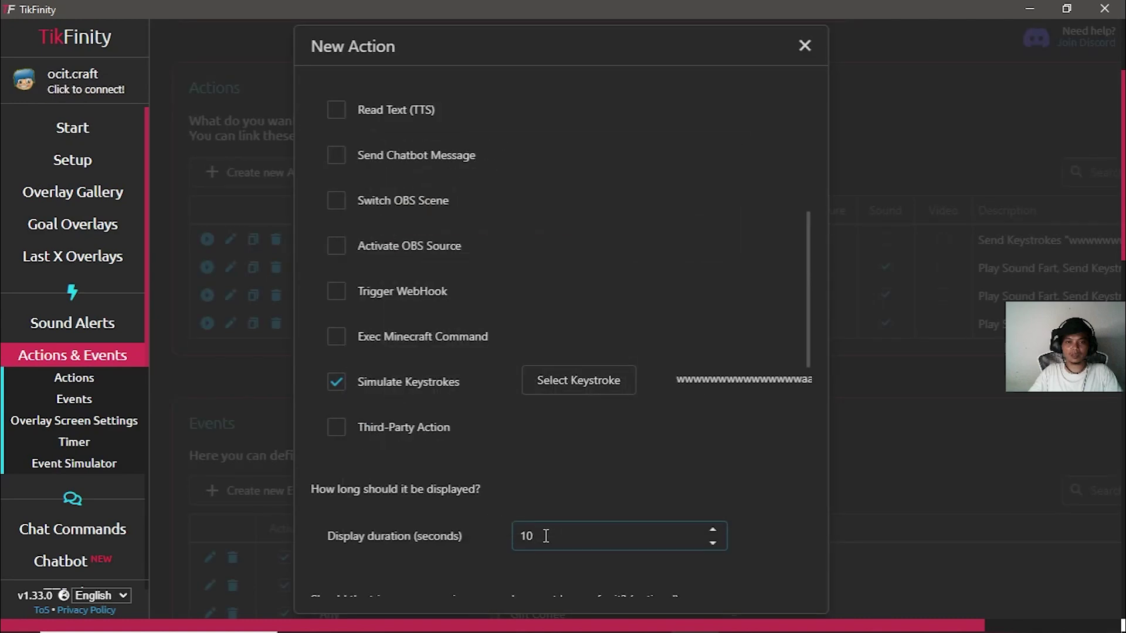
- Set the new action's display duration to 5 seconds and enable Repeat with gift combos
scroll(793, 434, "down", 5)
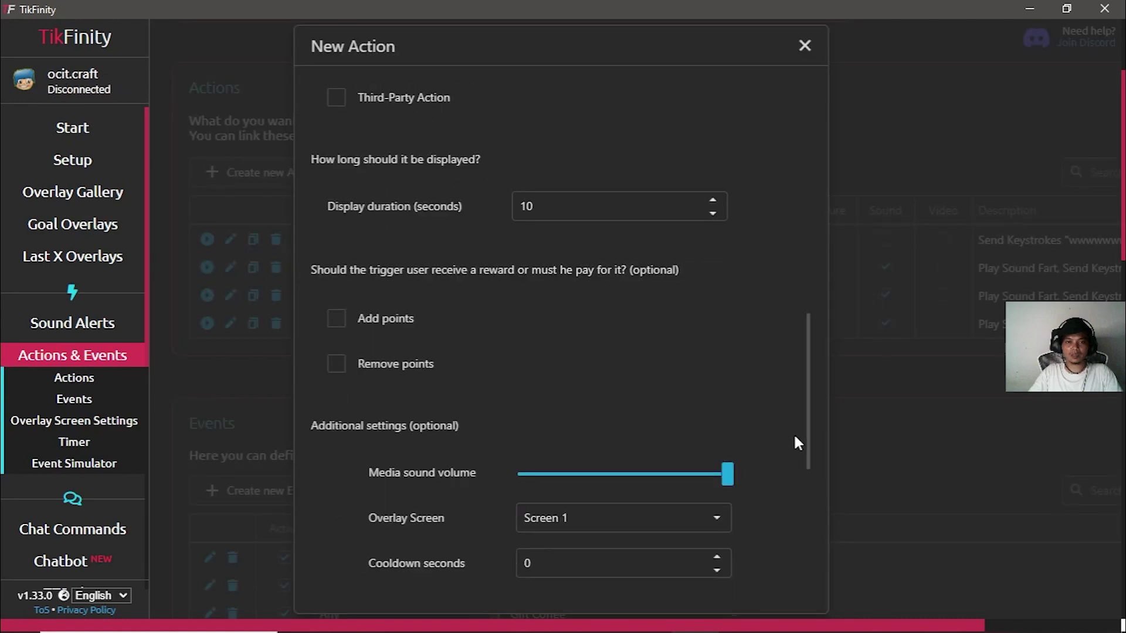
double_click(528, 207)
type("5")
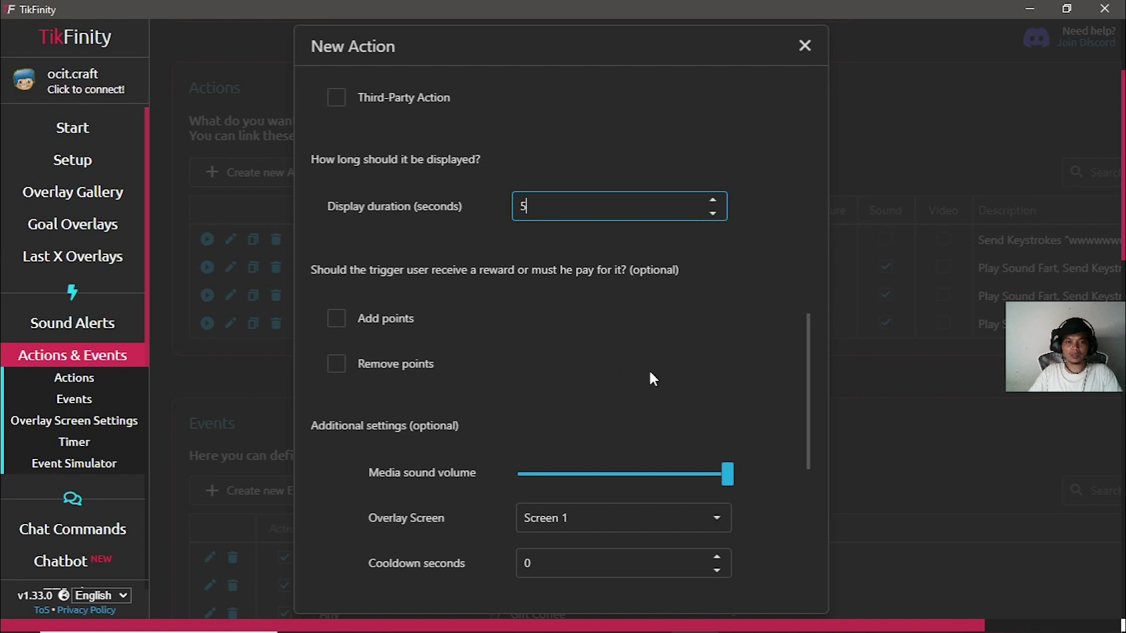
scroll(780, 397, "down", 5)
left_click(524, 324)
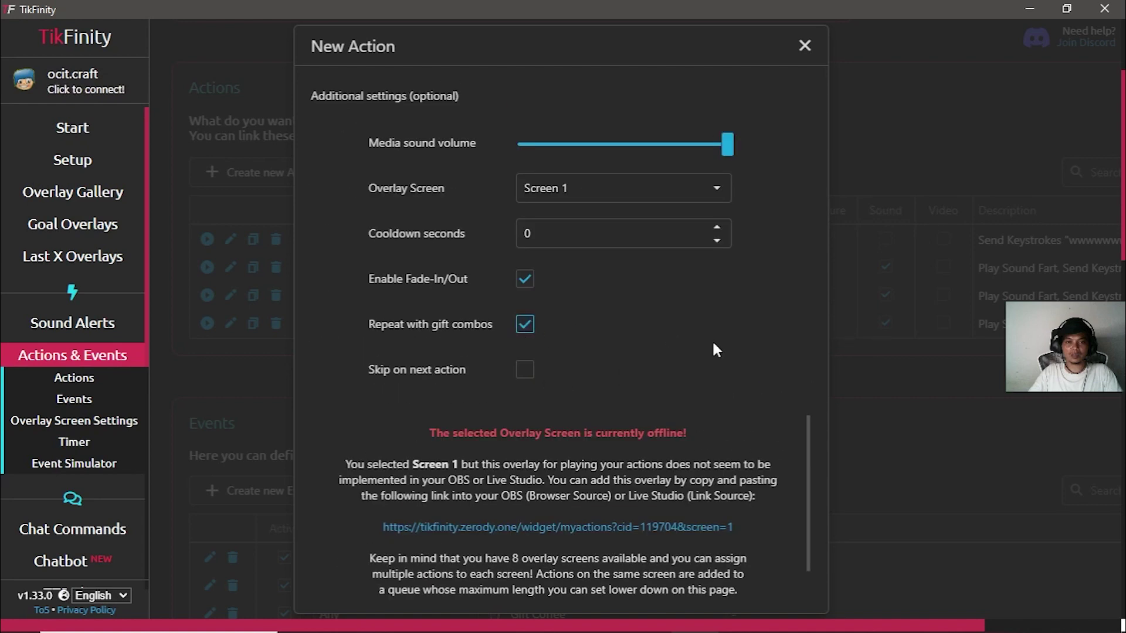
- Name the new action A and save it
scroll(712, 339, "down", 2)
left_click(468, 566)
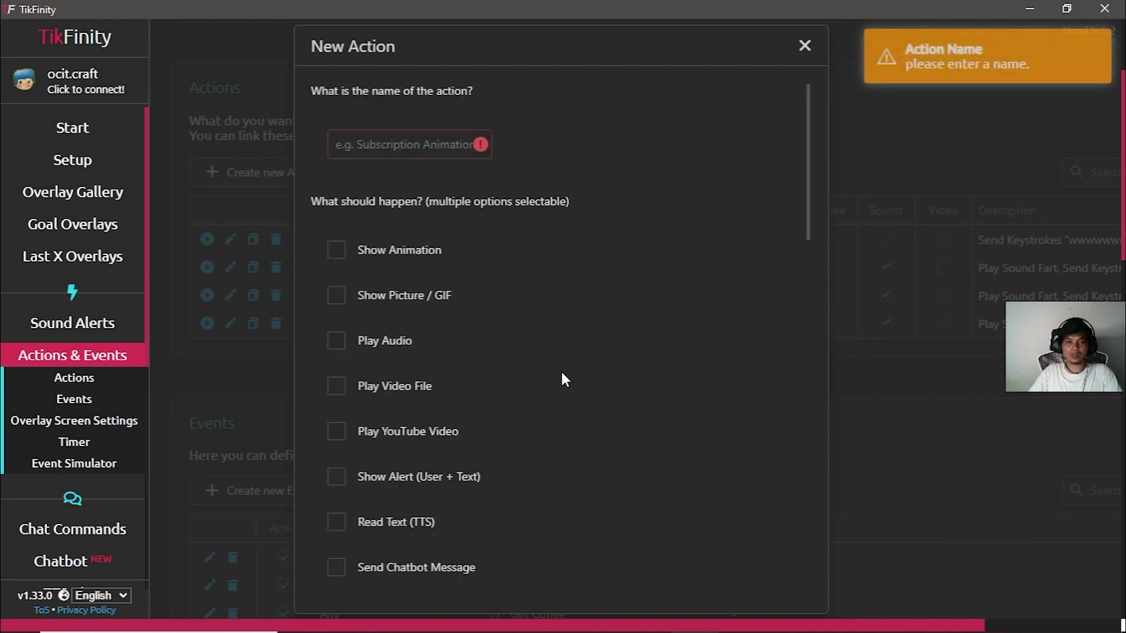
left_click(385, 140)
type("A")
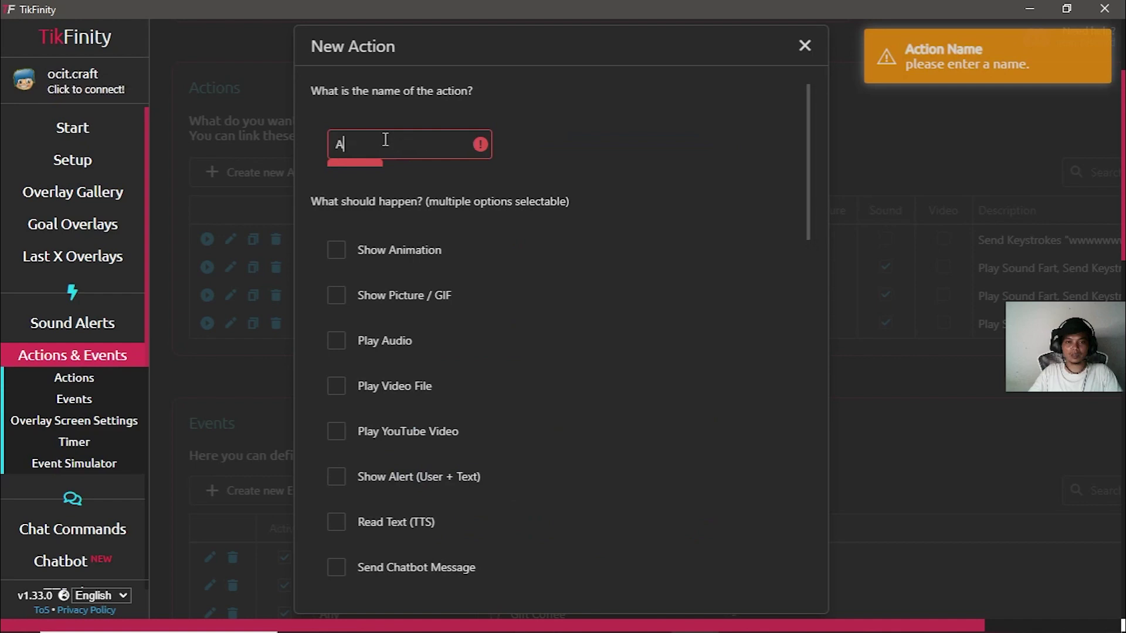
scroll(688, 352, "down", 10)
scroll(757, 446, "down", 6)
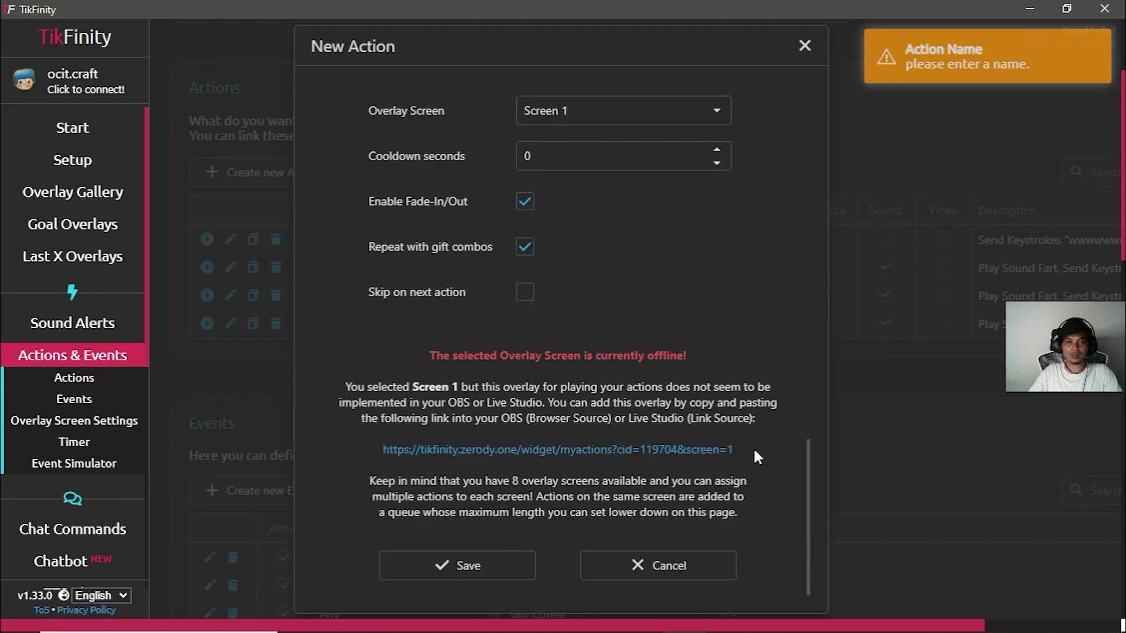
left_click(448, 566)
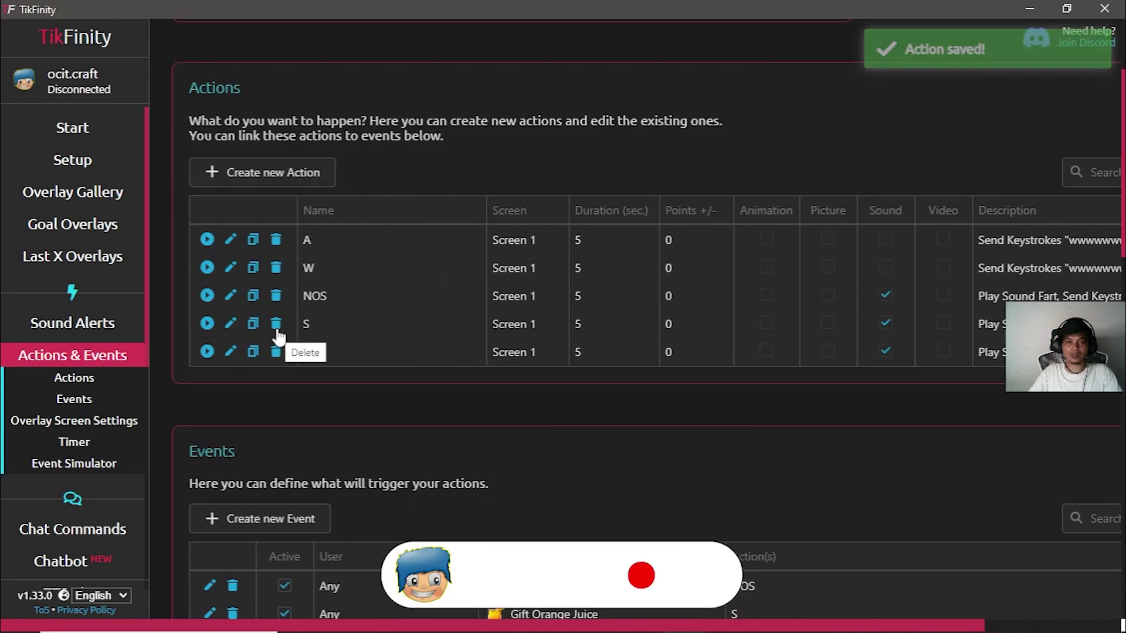
- Delete the S action and start creating a new action
left_click(275, 324)
left_click(492, 352)
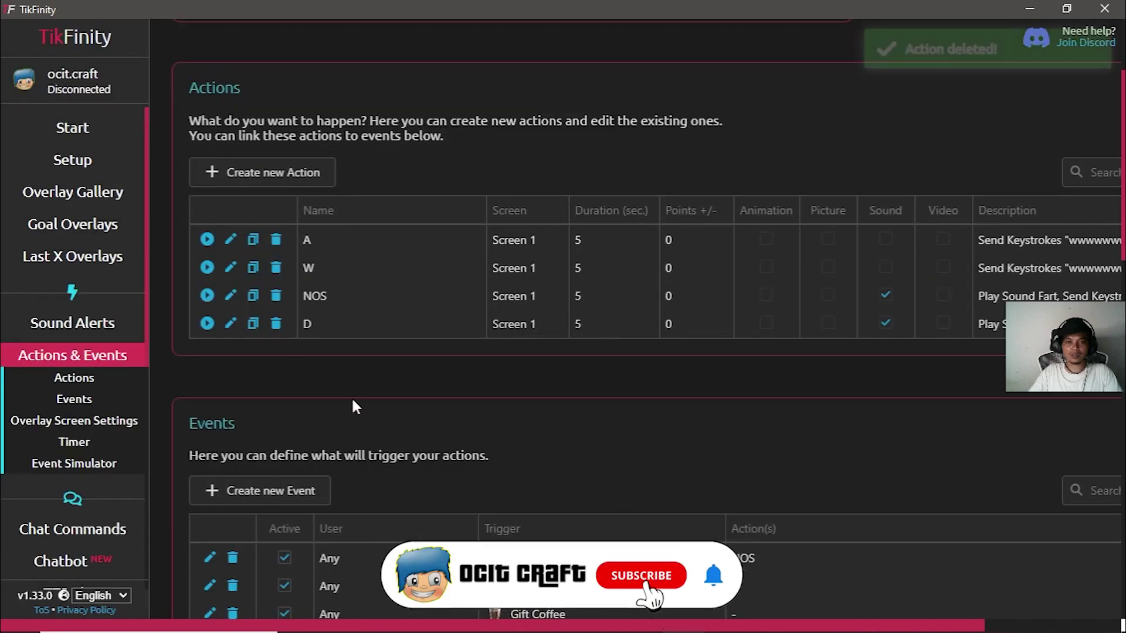
left_click(216, 174)
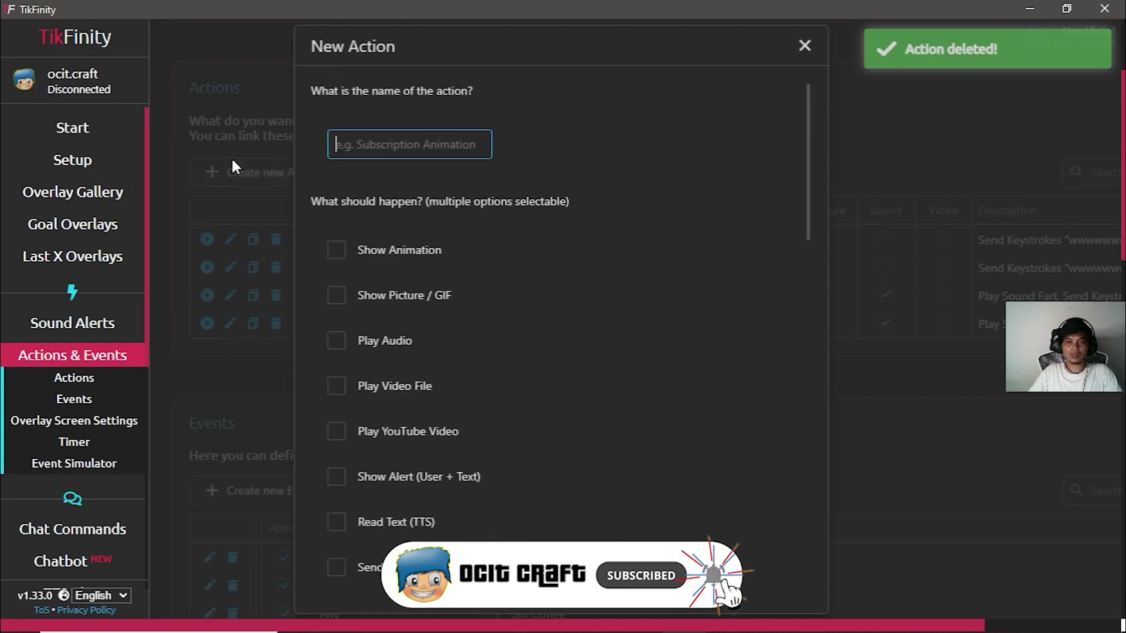
scroll(704, 370, "down", 5)
- Replace the new action's keystrokes with a sequence of 60 letters s, with Game compatibility mode enabled, and save them
left_click(691, 491)
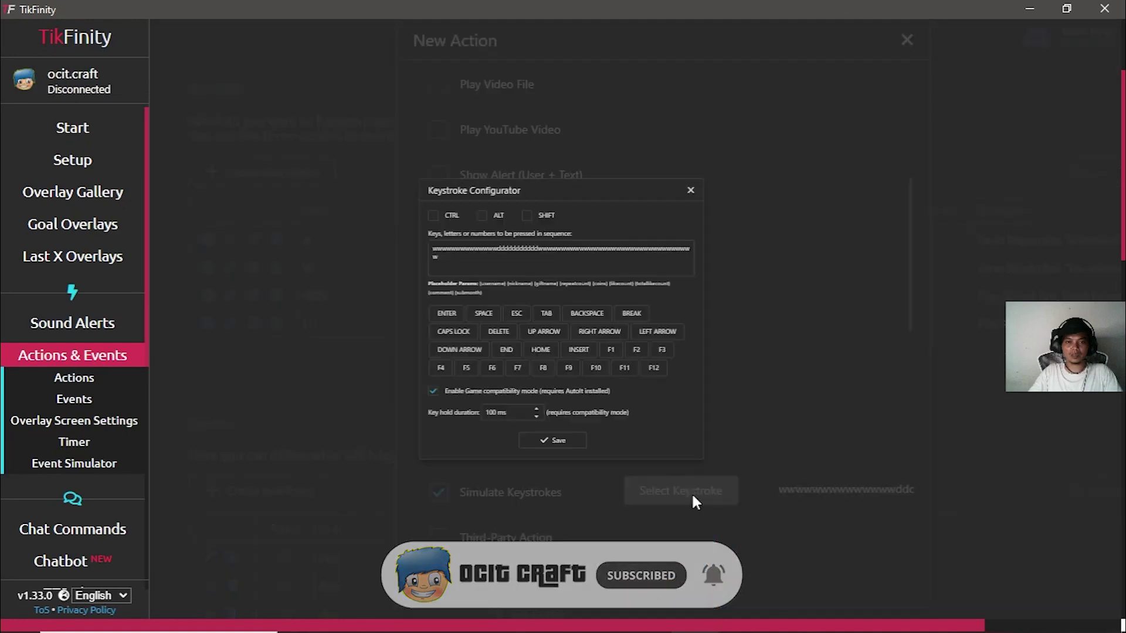
left_click(570, 225)
key("ctrl+a")
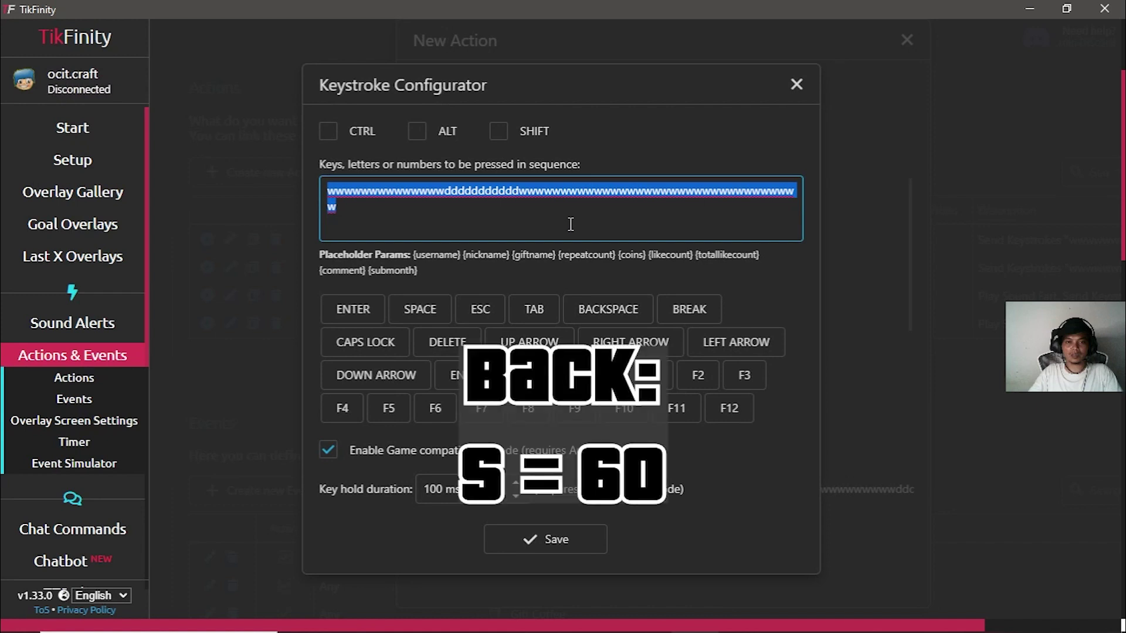
type("sssss")
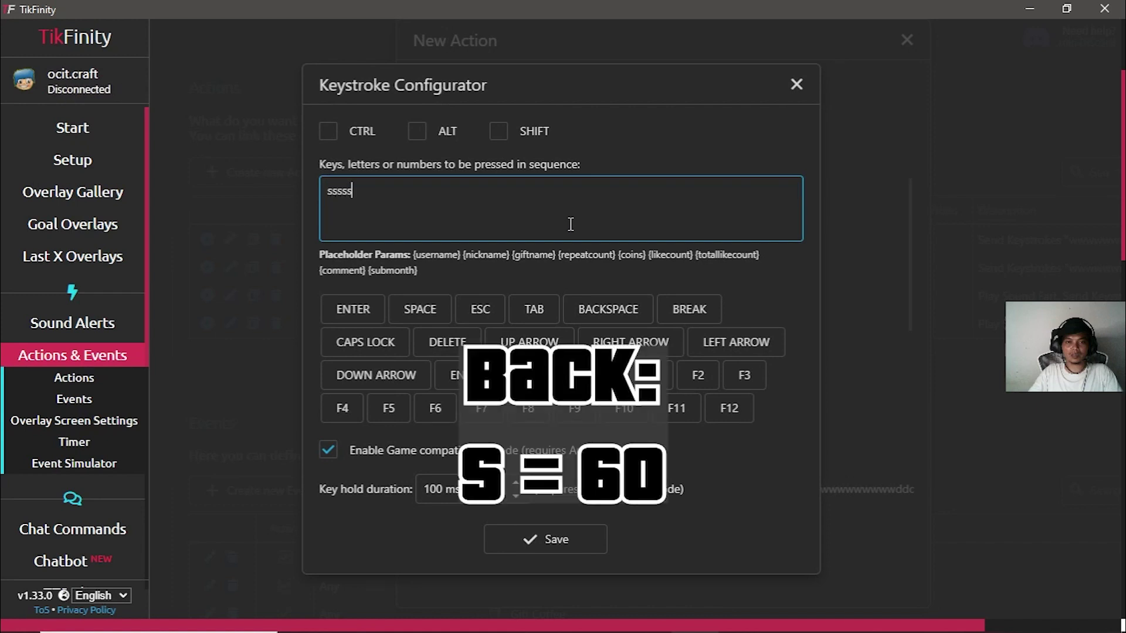
type("sssss")
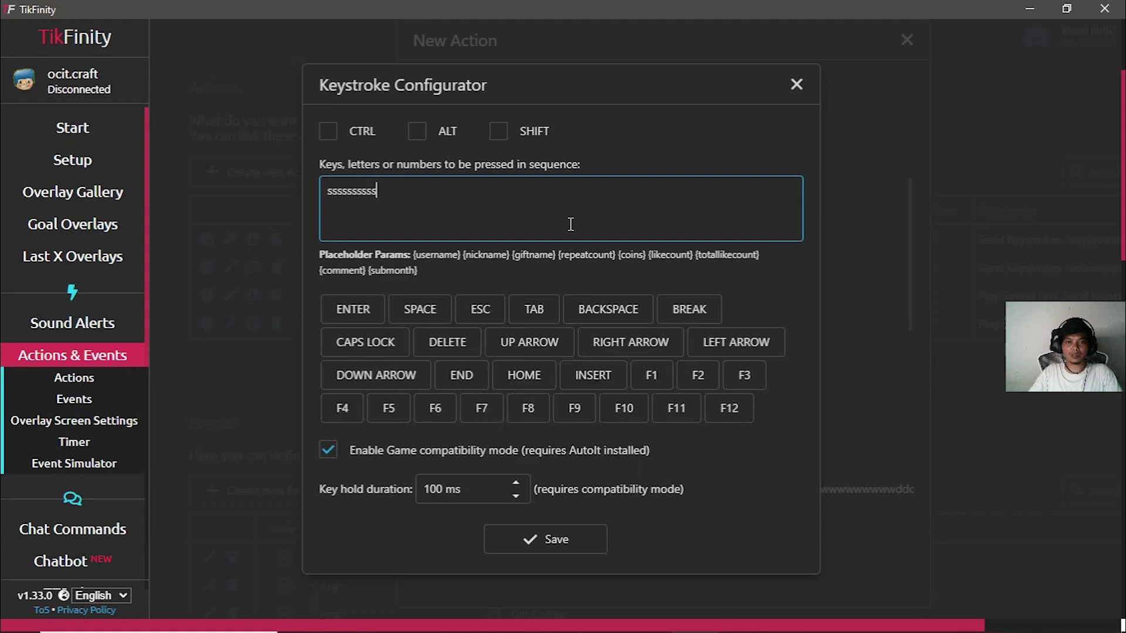
key("ctrl+a")
left_click(434, 197)
type("ssssssssssssssssssssssssssssssssssssssss")
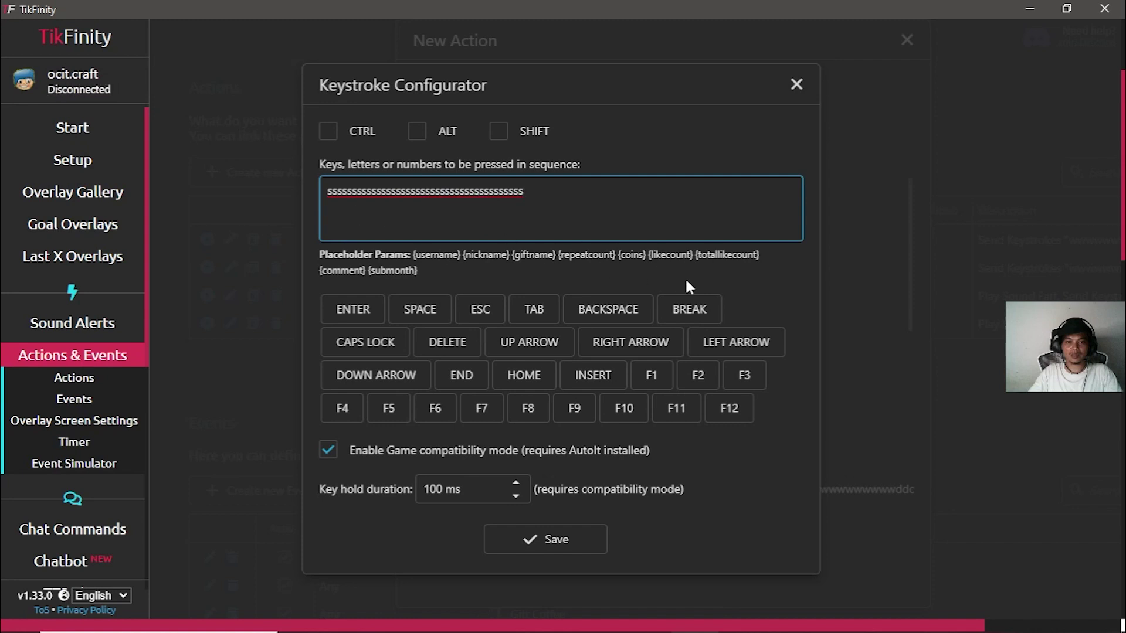
type("ssssssssssssssssssss")
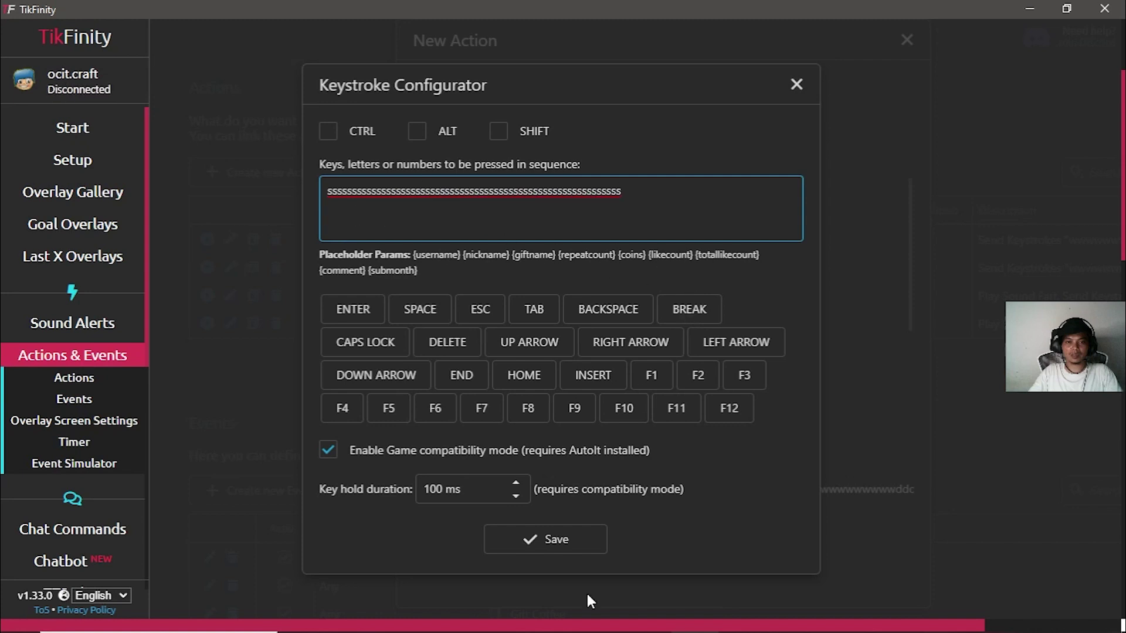
left_click(328, 450)
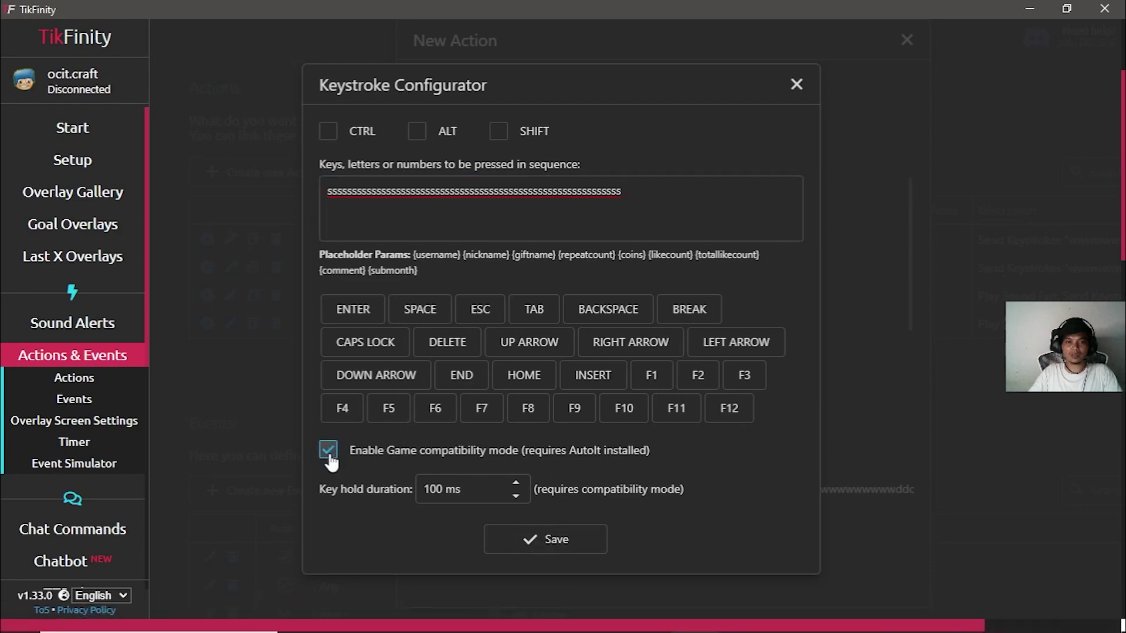
left_click(572, 549)
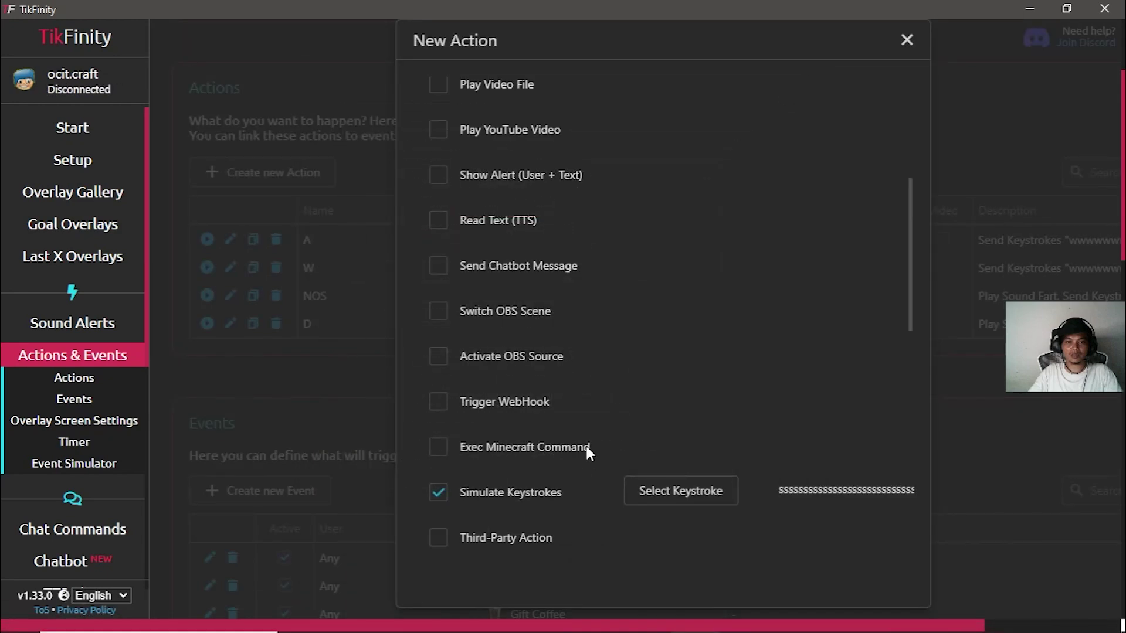
- Set the display duration of the action with the s keystrokes to 5 seconds, with Repeat with gift combos enabled
scroll(790, 320, "down", 5)
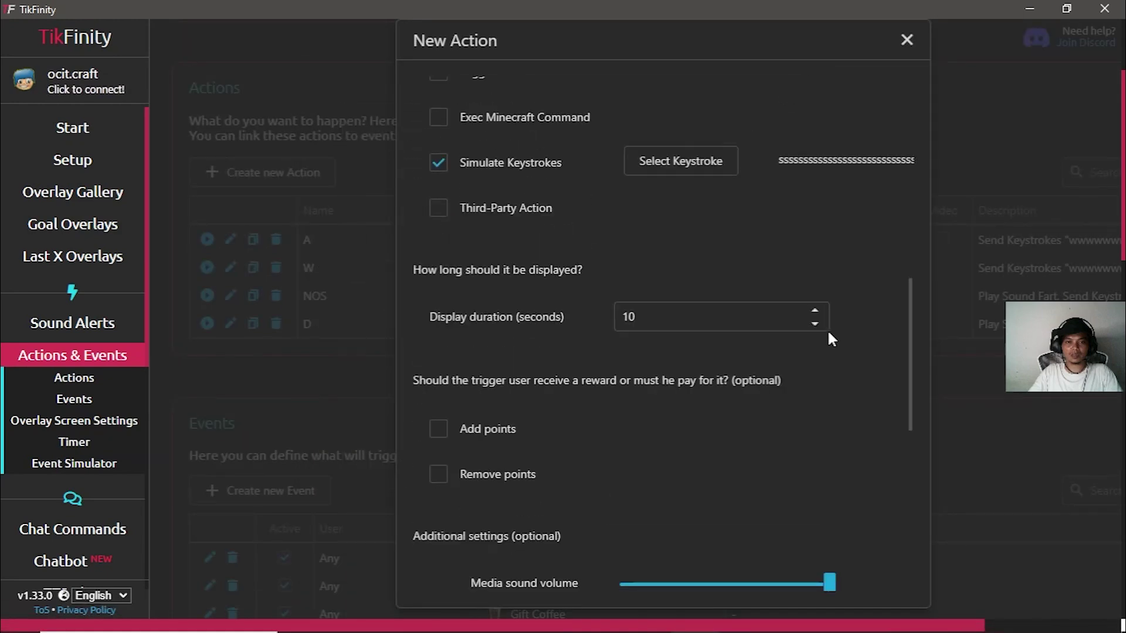
double_click(628, 316)
type("5")
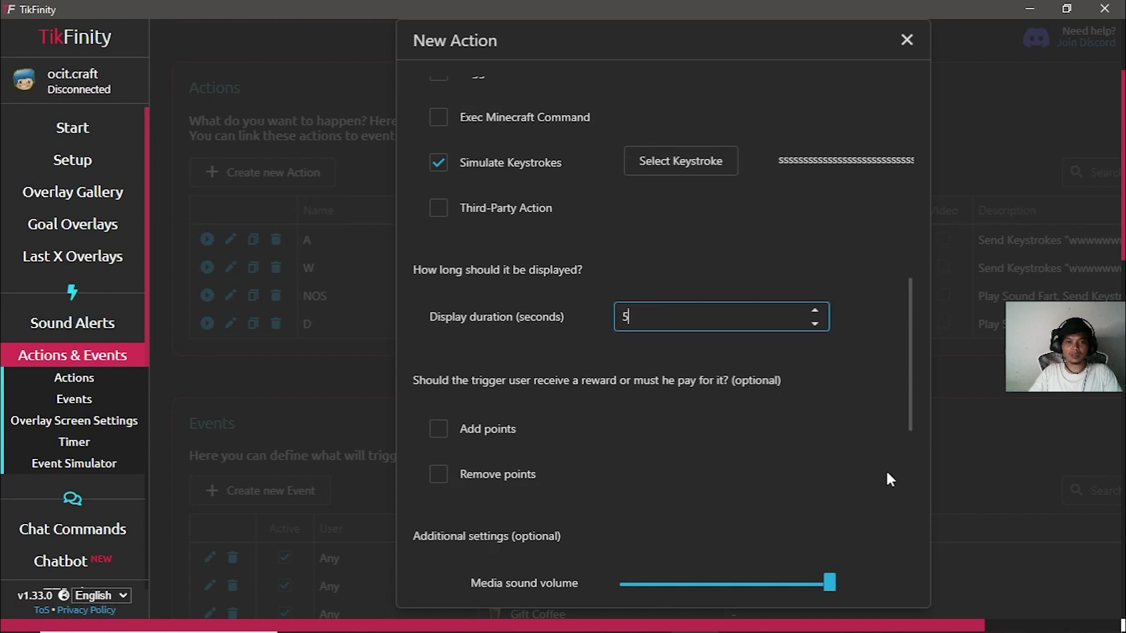
scroll(885, 469, "down", 5)
scroll(818, 445, "down", 4)
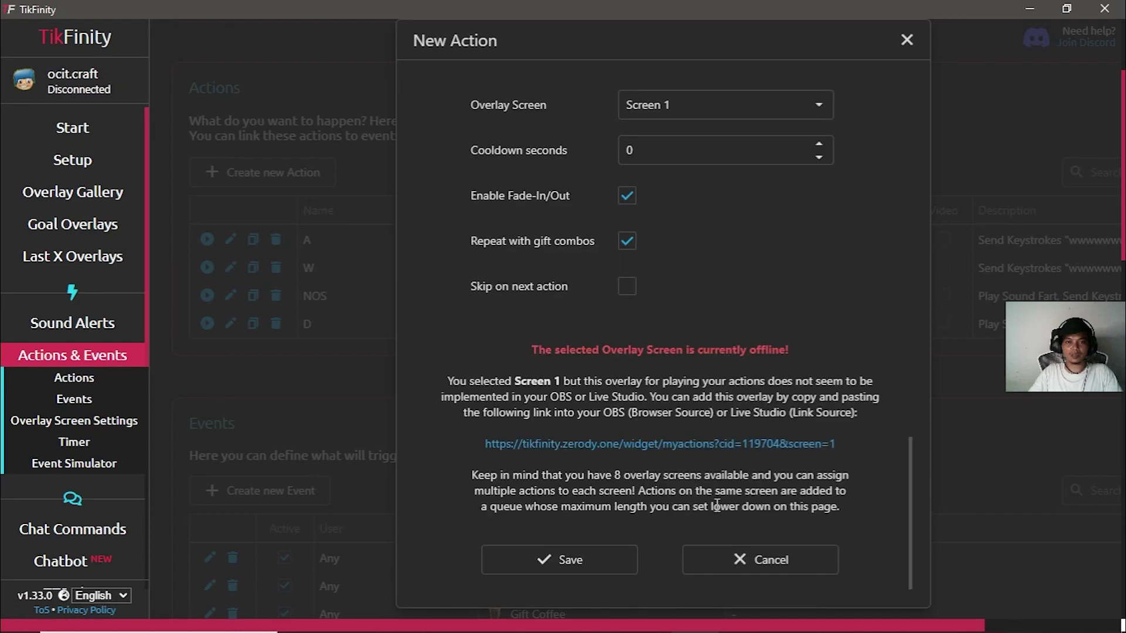
- Save the action with the s keystrokes and delete the old D action
left_click(582, 558)
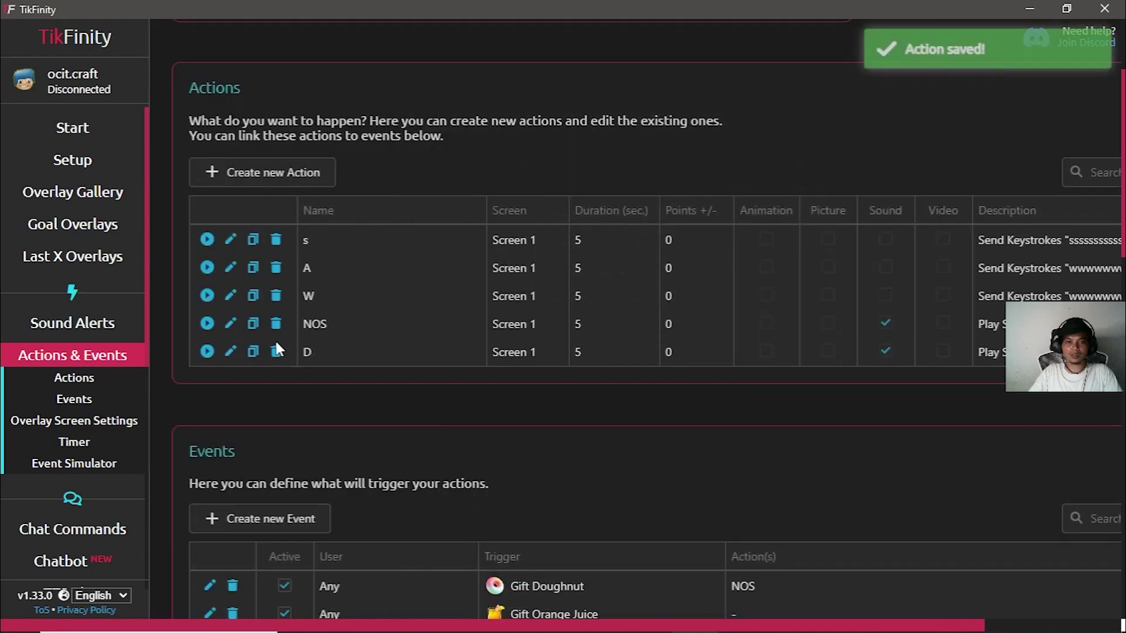
left_click(275, 352)
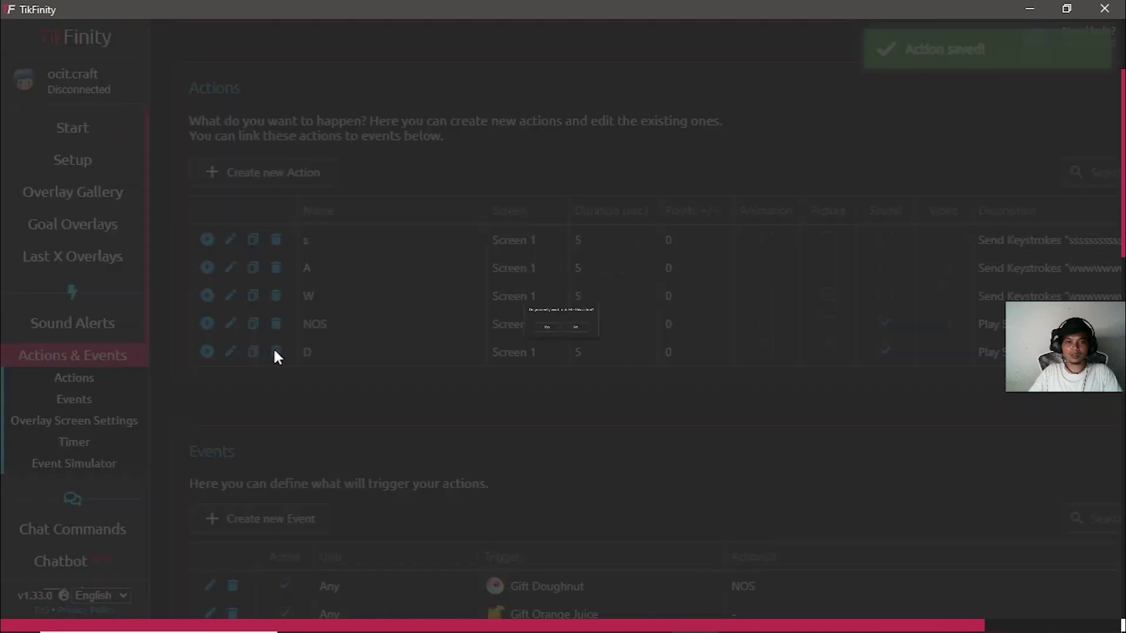
left_click(519, 344)
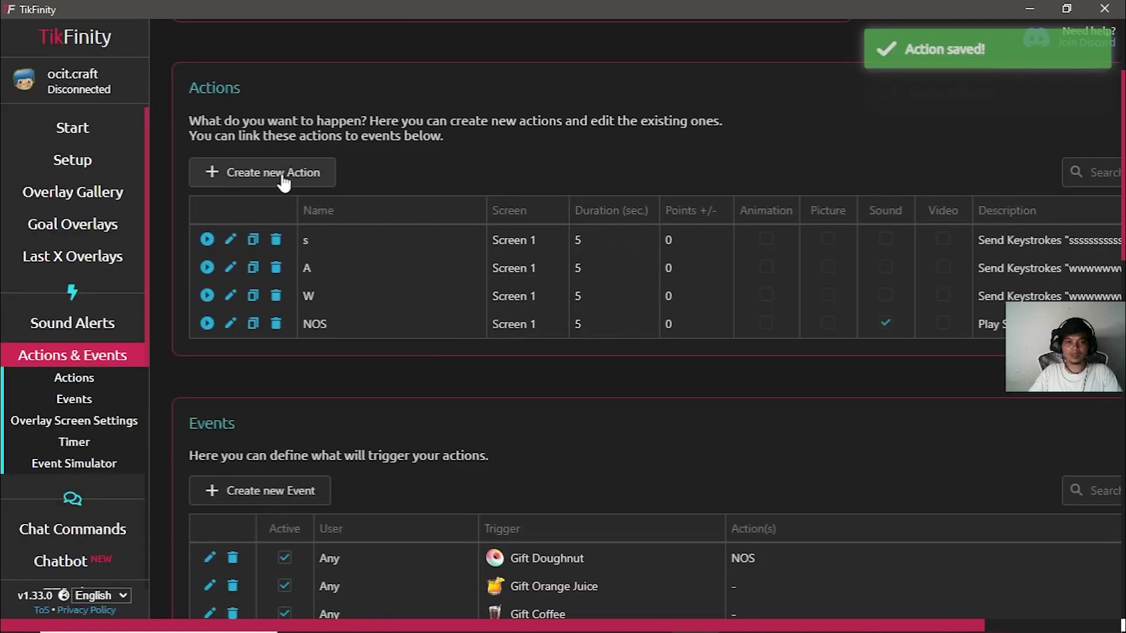
- Create a new action named D, enable Simulate Keystrokes and open its keystroke configuration
left_click(282, 174)
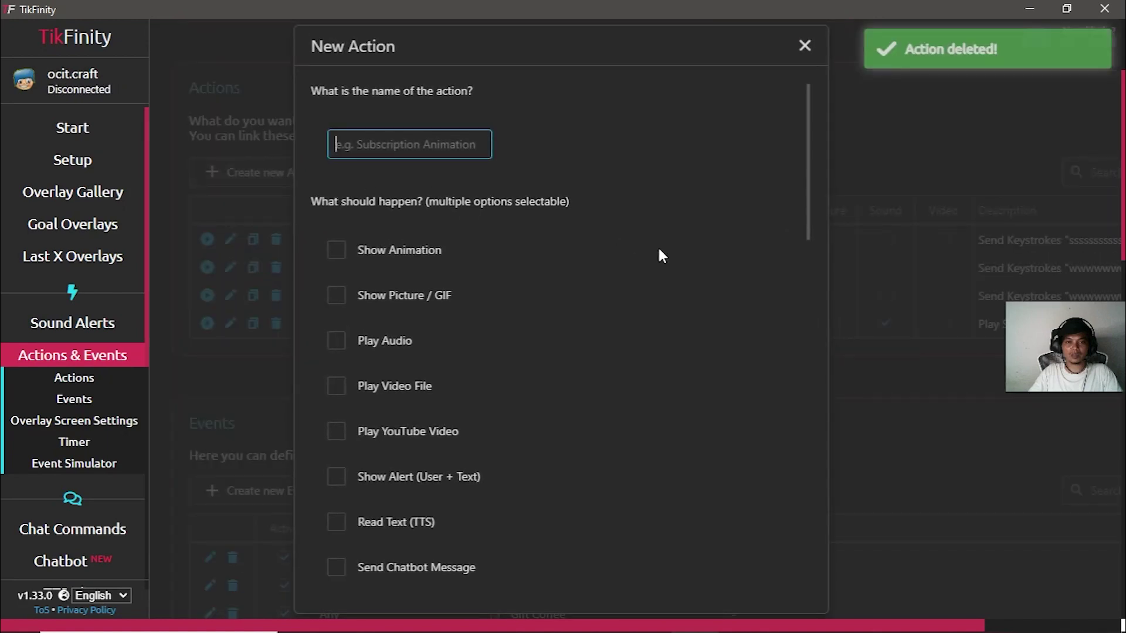
type("s")
scroll(747, 347, "down", 3)
scroll(747, 350, "down", 4)
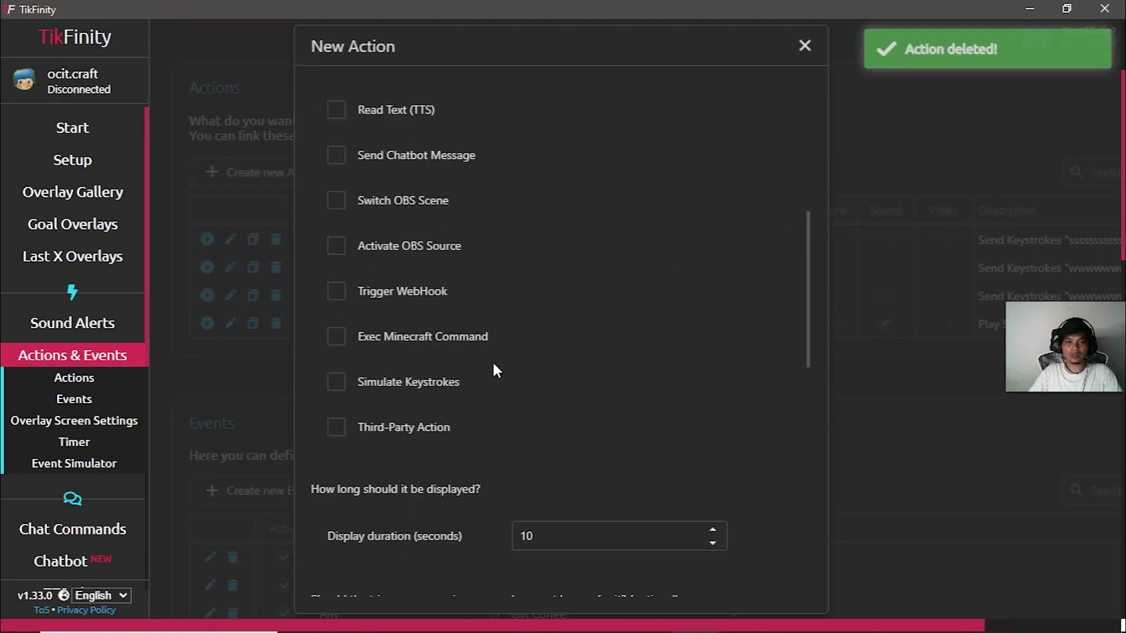
left_click(337, 384)
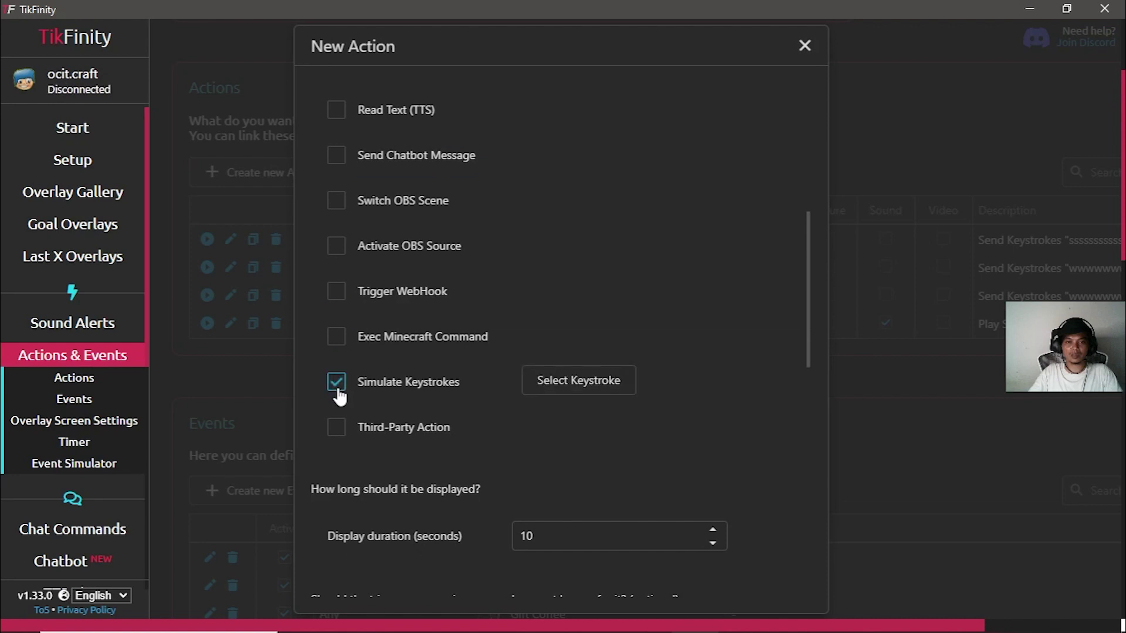
left_click(548, 384)
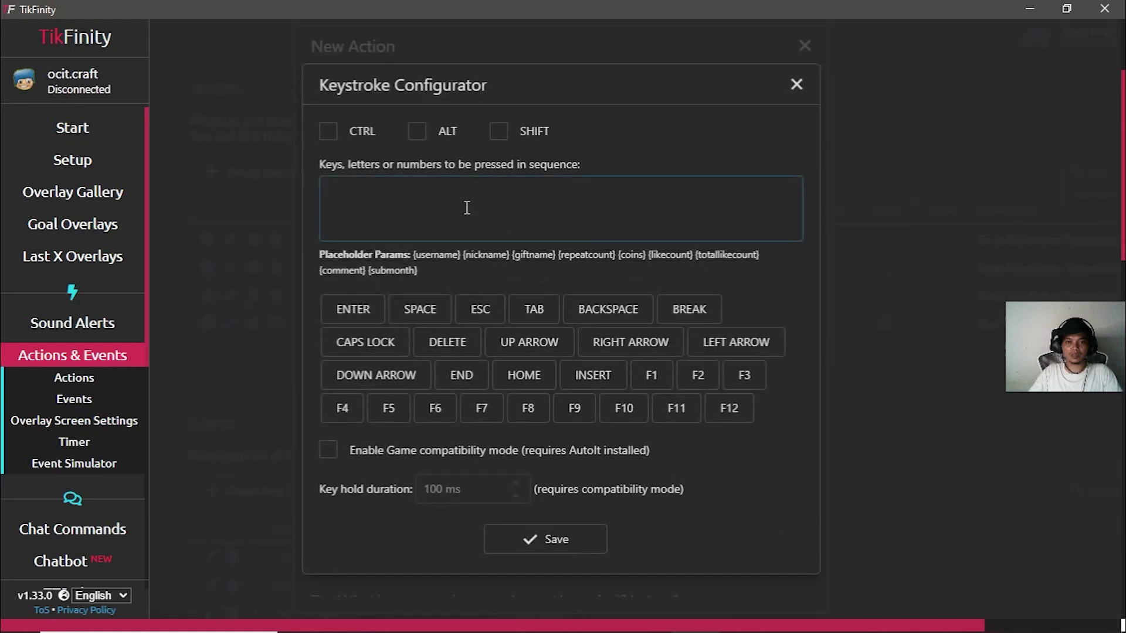
- Enter a keystroke sequence of 15 letters w, 11 letters d and 34 letters w, enable Game compatibility mode, and save the keystrokes
left_click(464, 207)
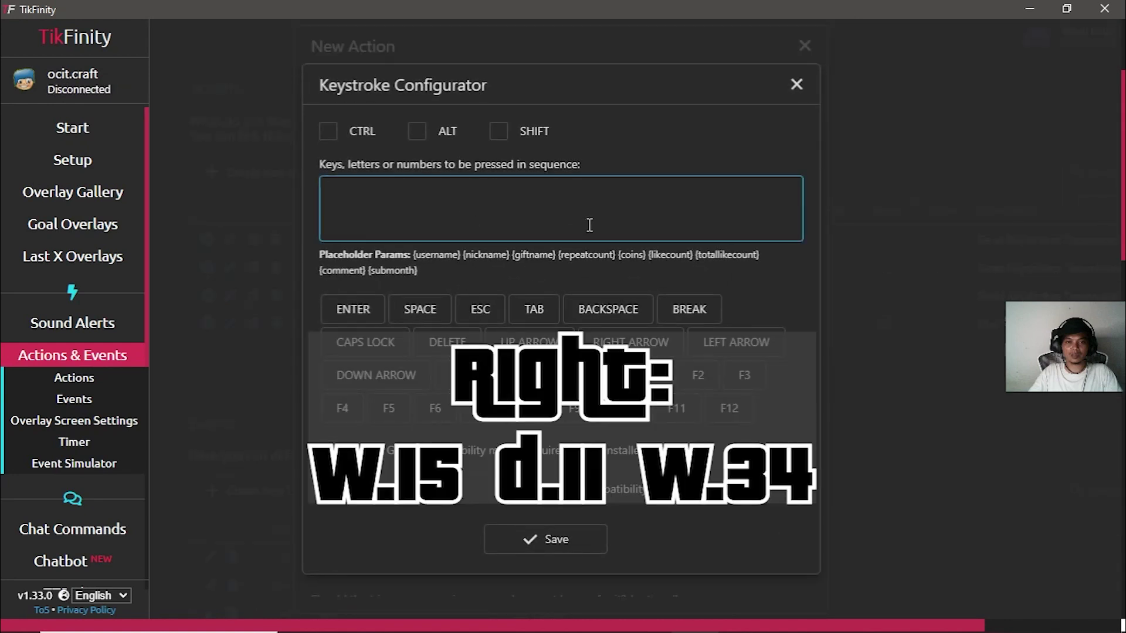
type("wwwwwwwwwwww")
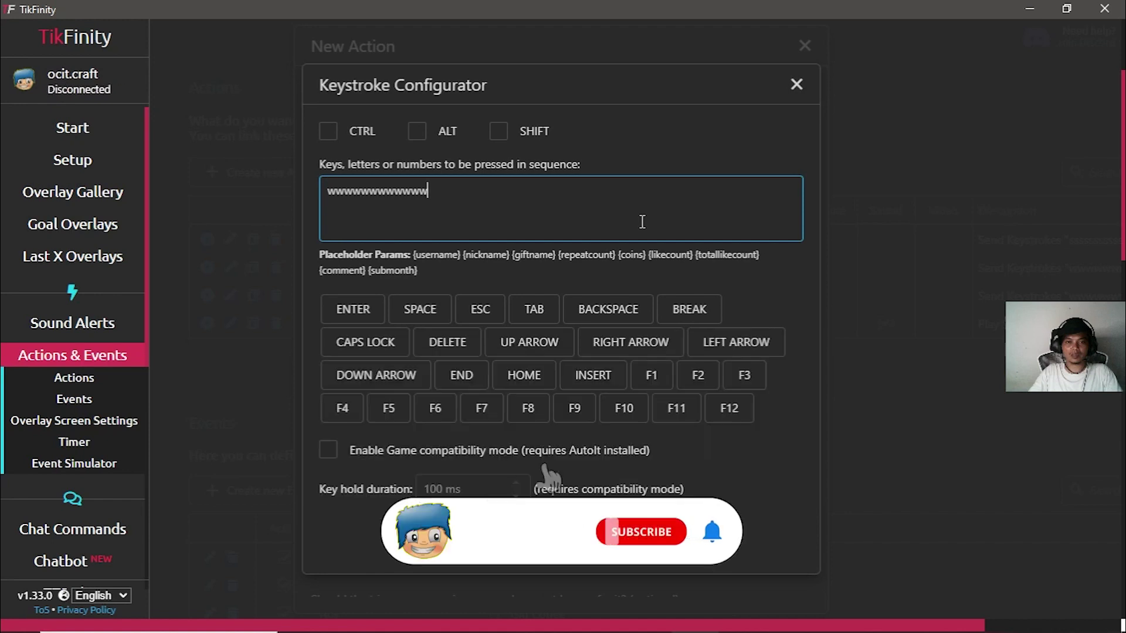
type("wwww")
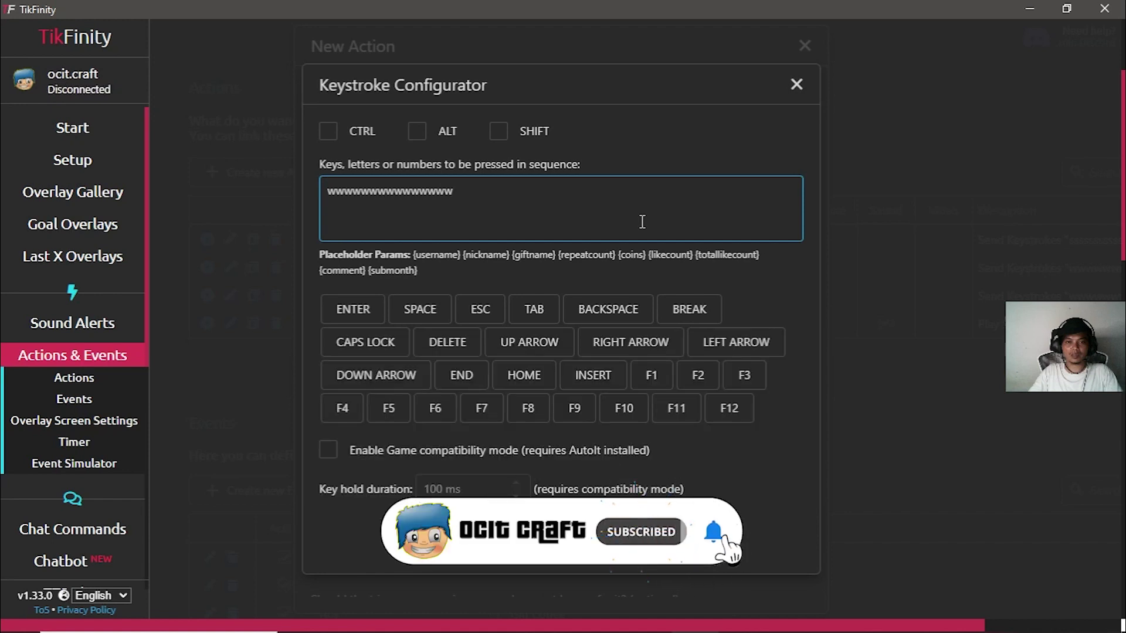
type("dddddddd")
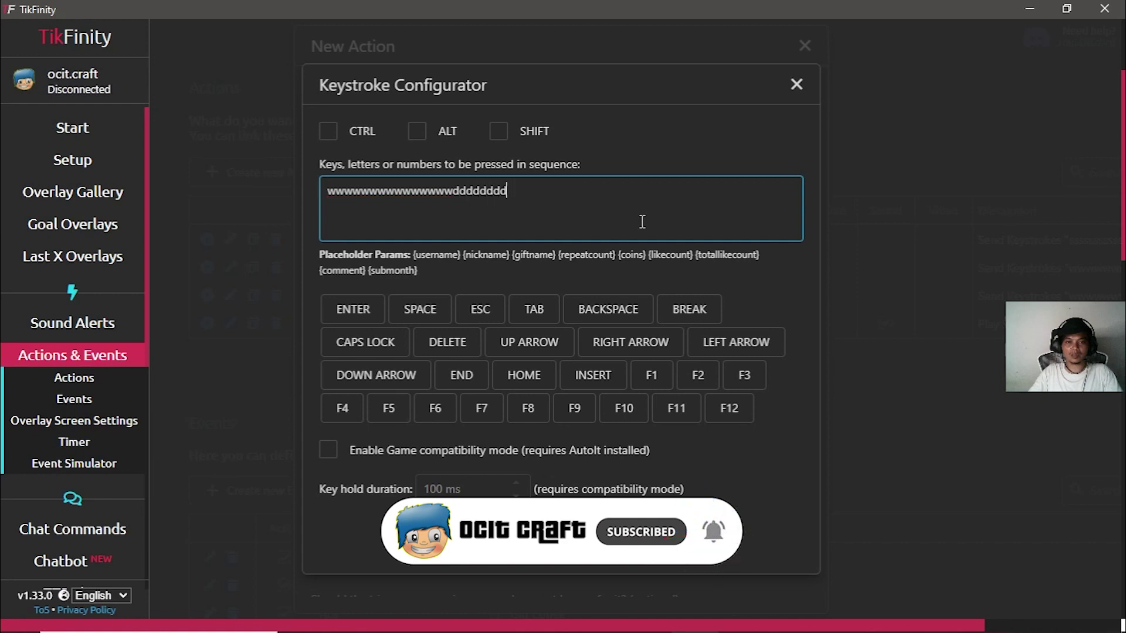
type("ddd")
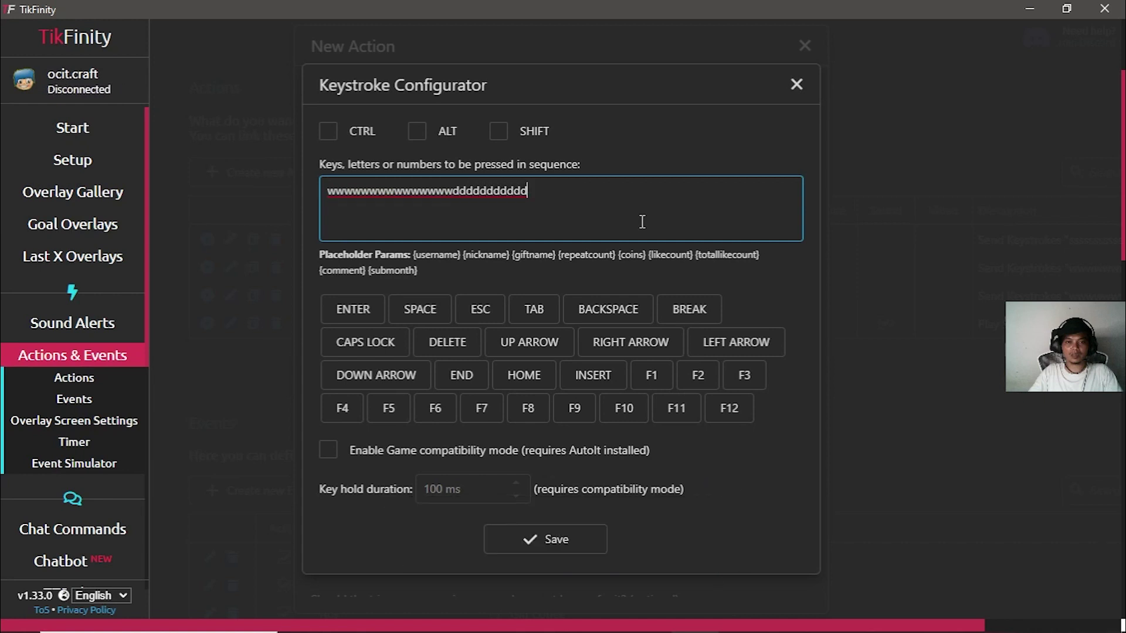
type("wwwwwwwwwwwwwwwwwwww")
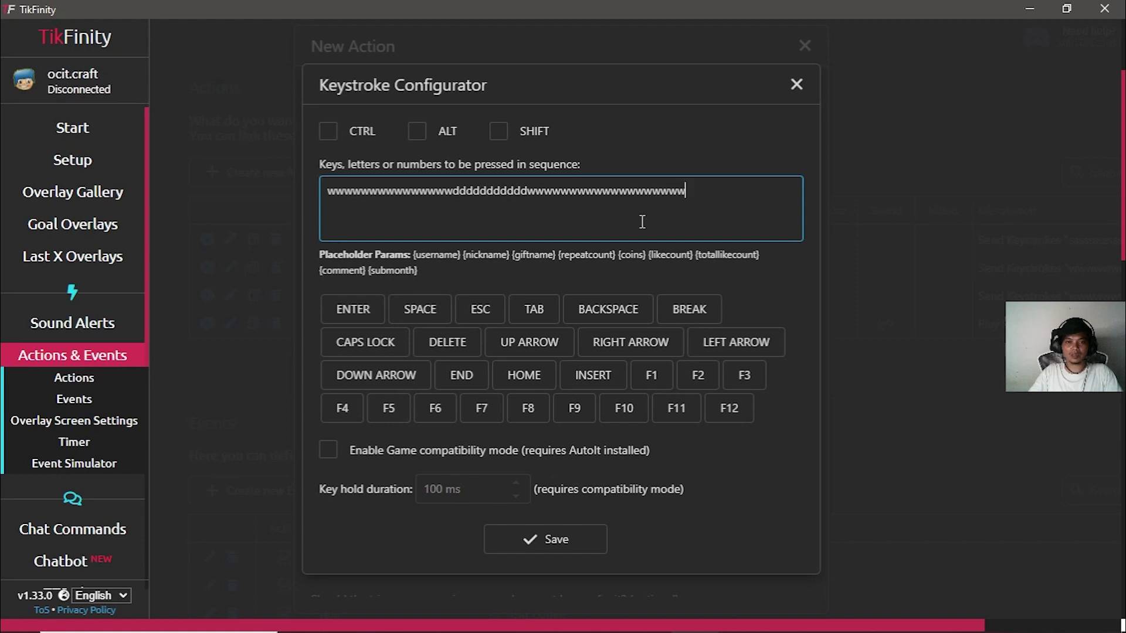
type("wwwwwwwwwwwwwwww")
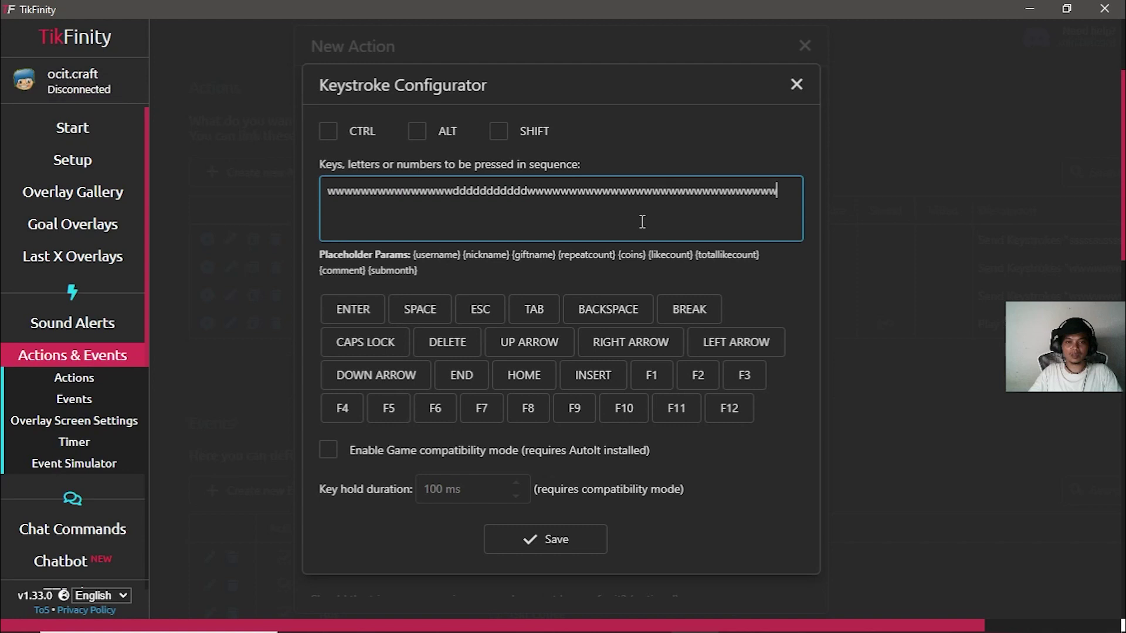
type("www")
left_click(329, 450)
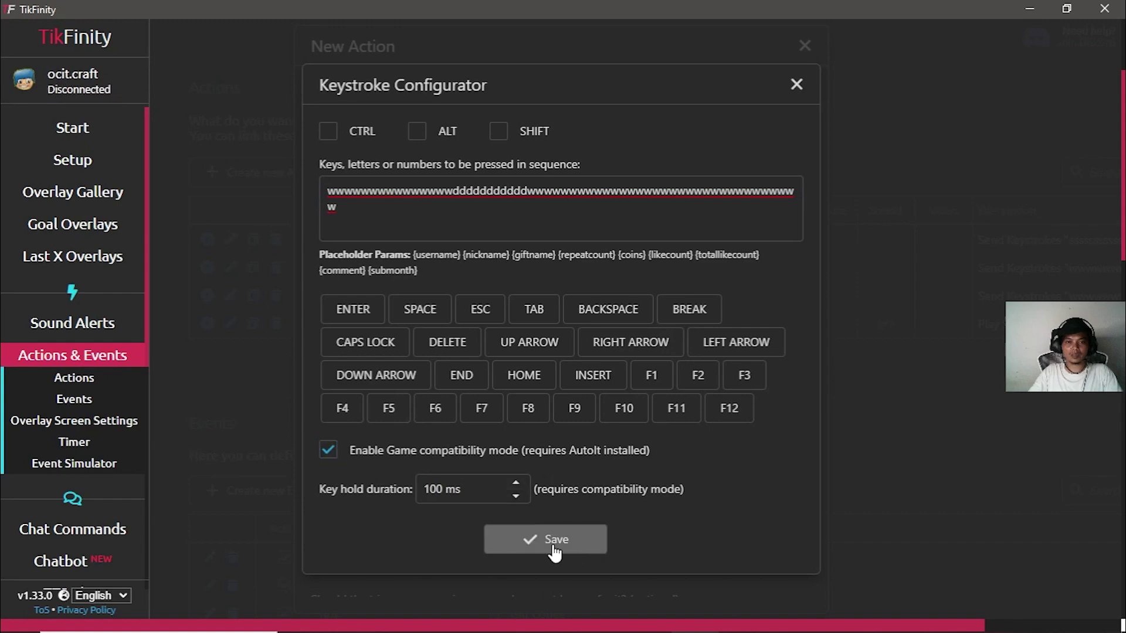
left_click(554, 544)
- Set the D action's display duration to 5 seconds, enable Repeat with gift combos, and save the action
scroll(733, 481, "down", 4)
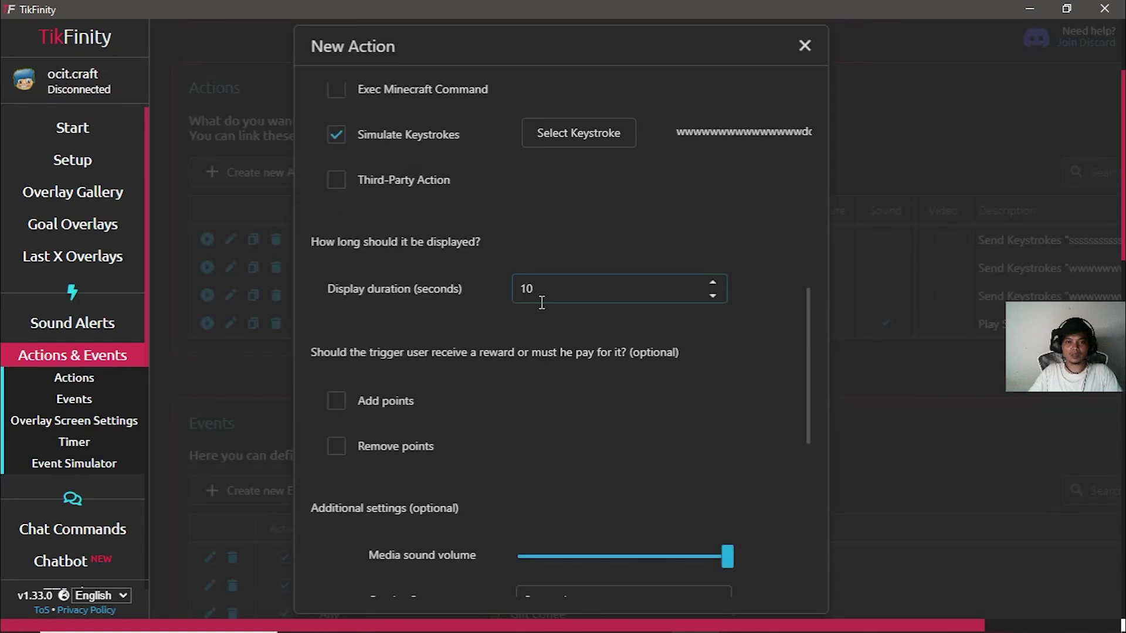
double_click(526, 288)
type("1")
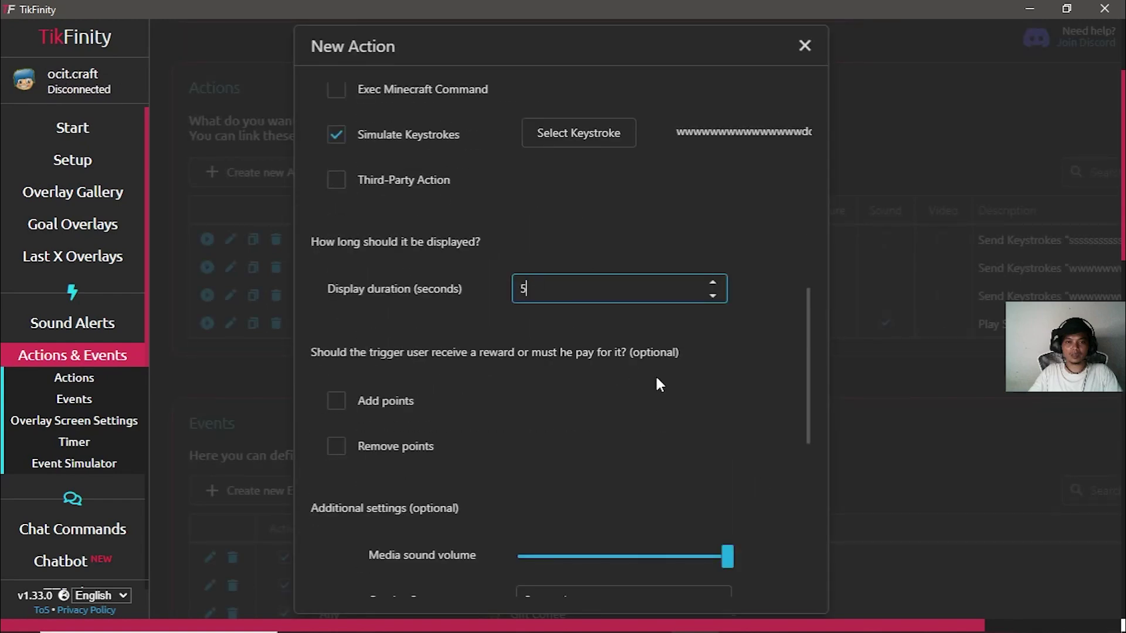
scroll(656, 374, "down", 5)
left_click(525, 407)
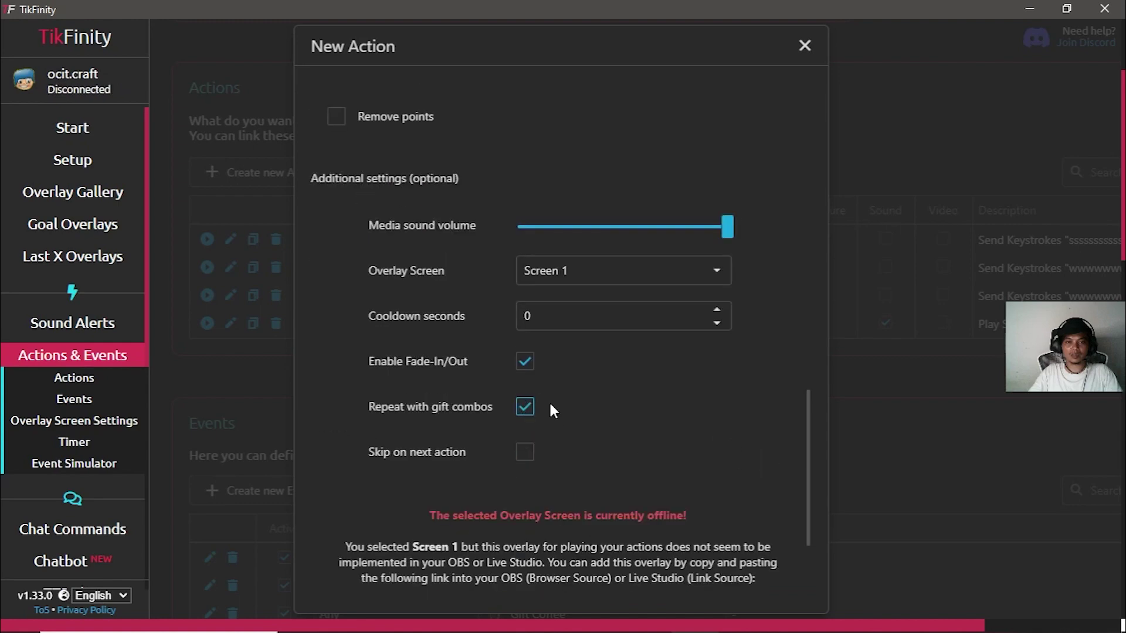
scroll(549, 400, "down", 3)
left_click(500, 566)
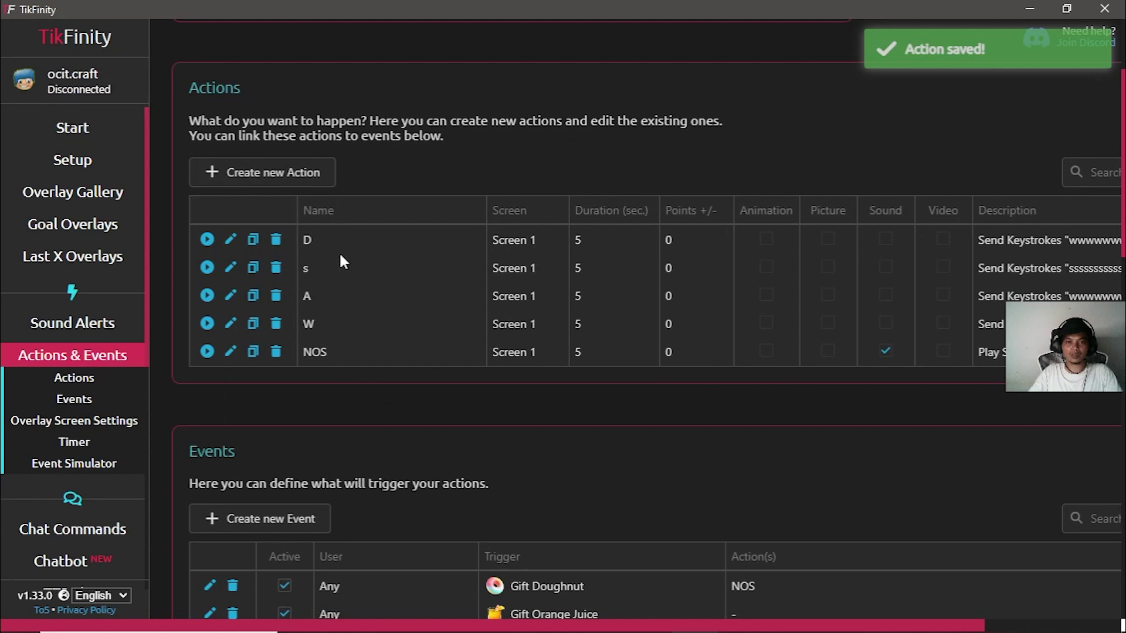
- Open the NOS action for editing and bring up its keystroke configuration
left_click(230, 353)
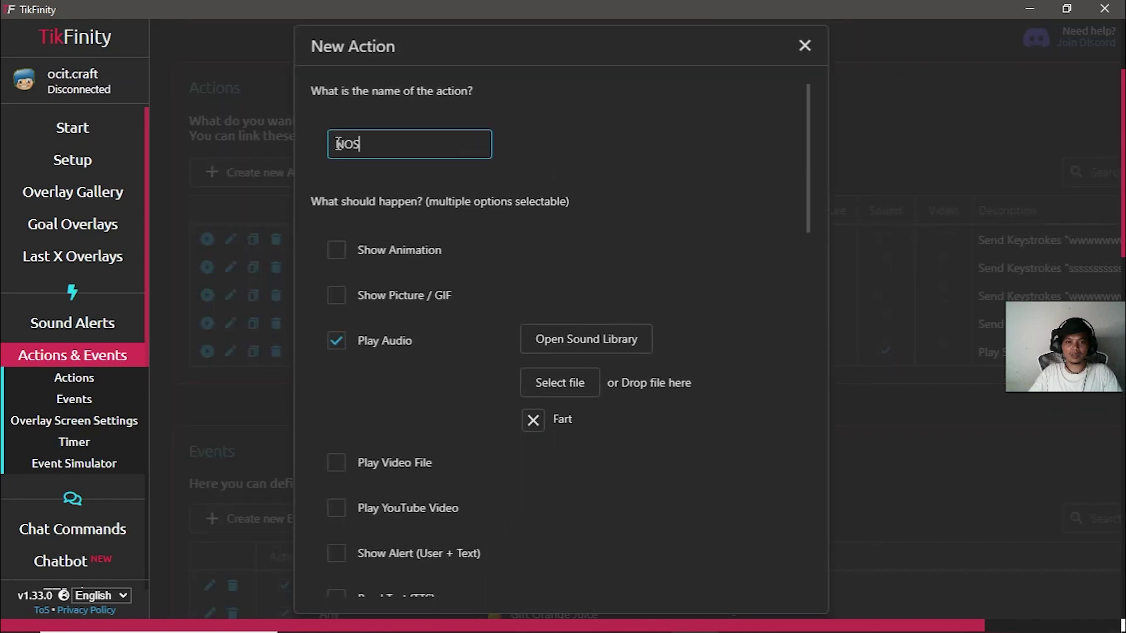
left_click_drag(336, 145, 361, 147)
left_click(762, 241)
scroll(747, 390, "down", 1)
scroll(746, 389, "down", 2)
scroll(525, 263, "down", 2)
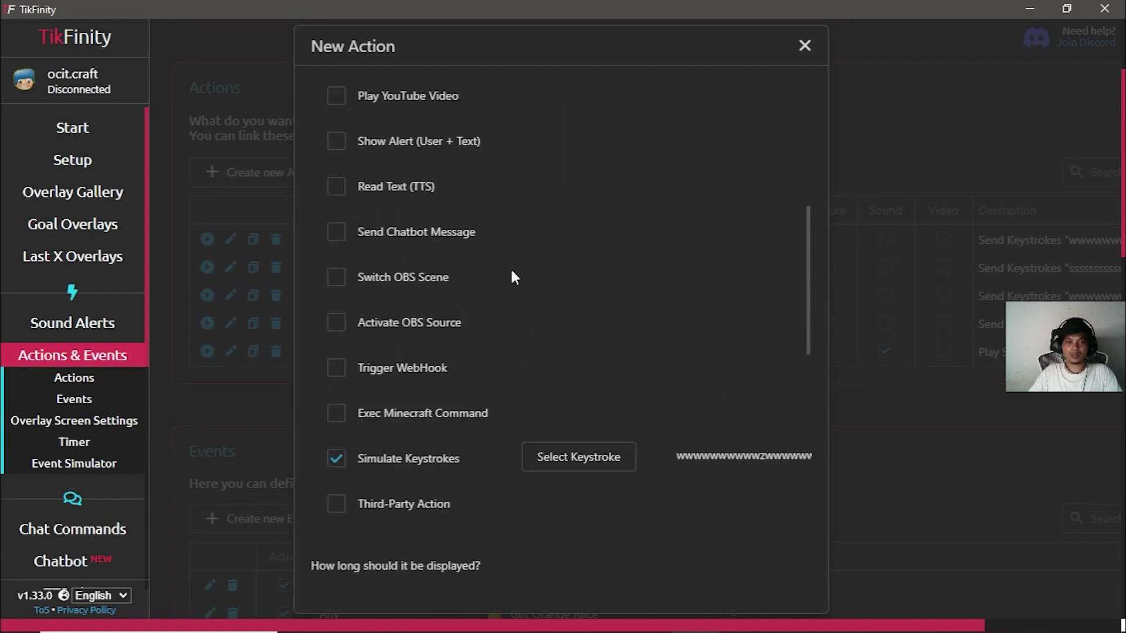
scroll(496, 260, "up", 1)
scroll(502, 258, "down", 4)
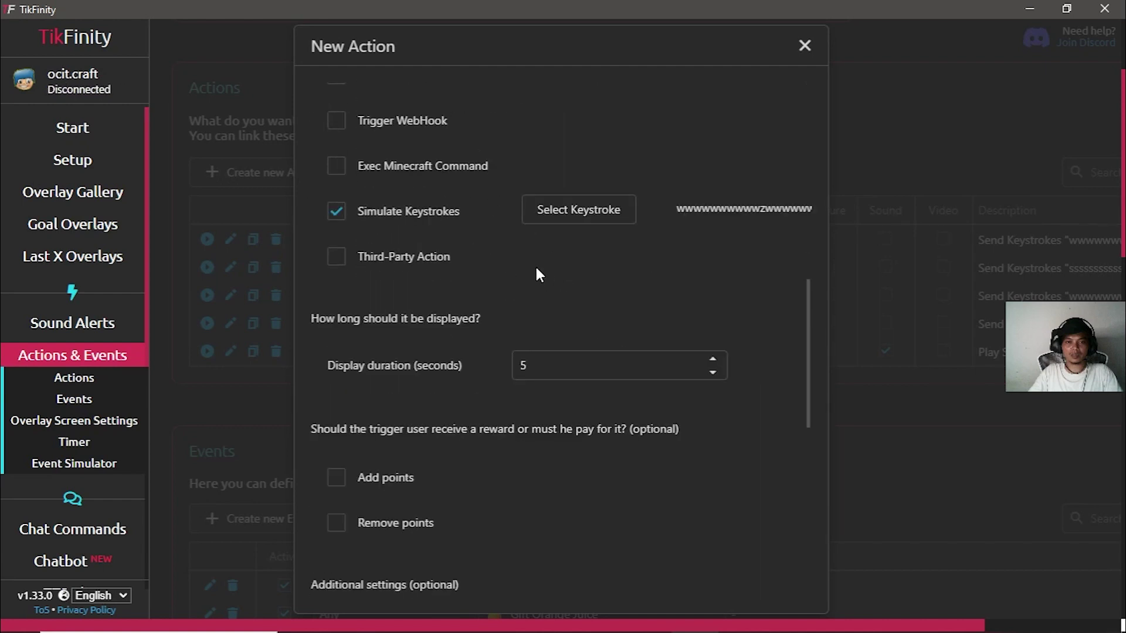
left_click(573, 221)
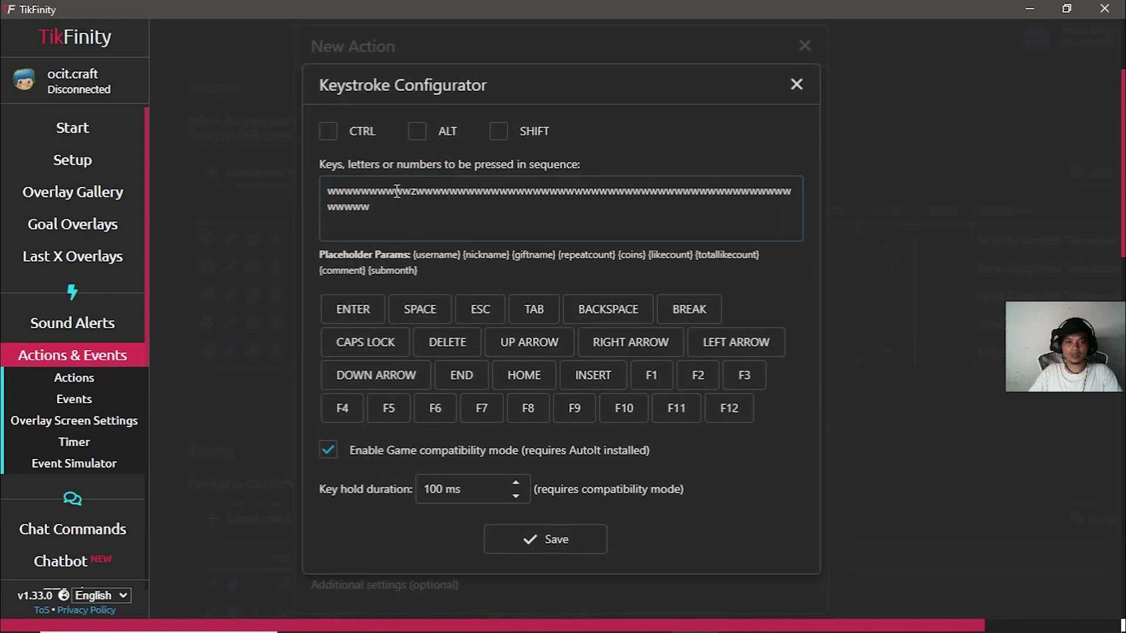
- Replace the NOS keystrokes with 10 letters w, one t and 50 letters w, and save the keystrokes
left_click(331, 189)
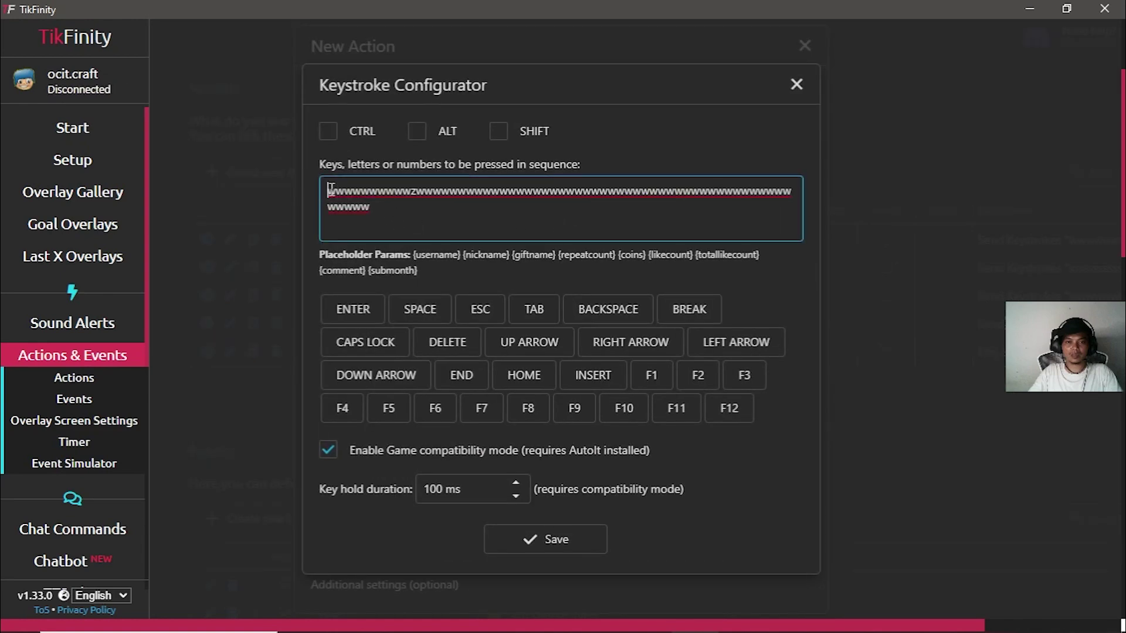
key("Right")
key("Right")
key("Right")
key("Right")
left_click(380, 213)
key("ctrl+a")
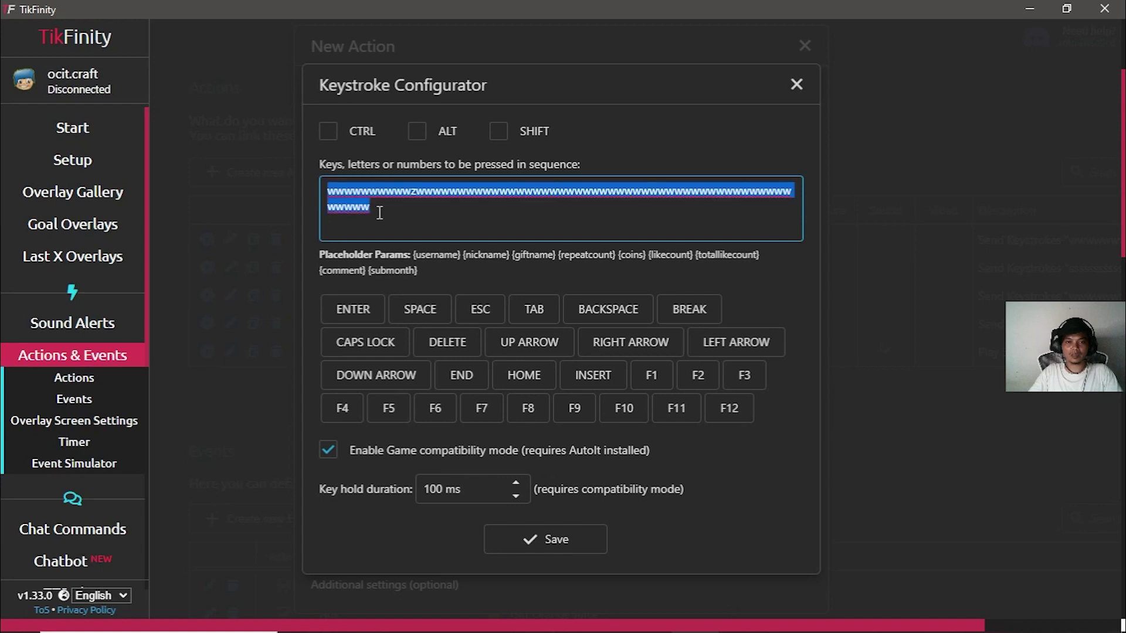
key("BackSpace")
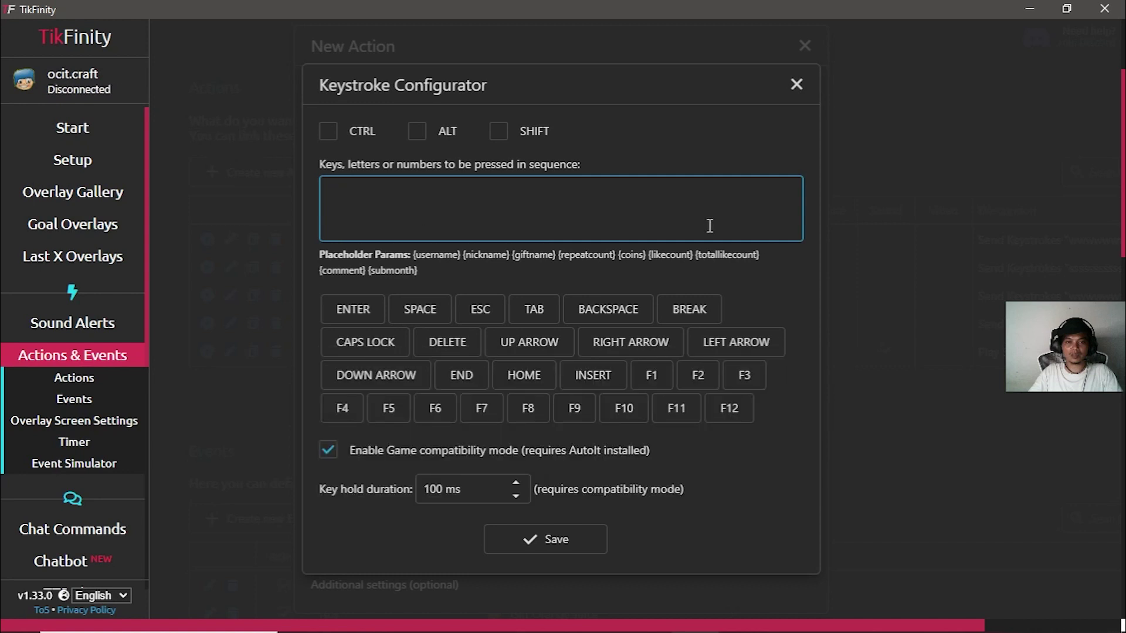
type("wwwwwwwwwww")
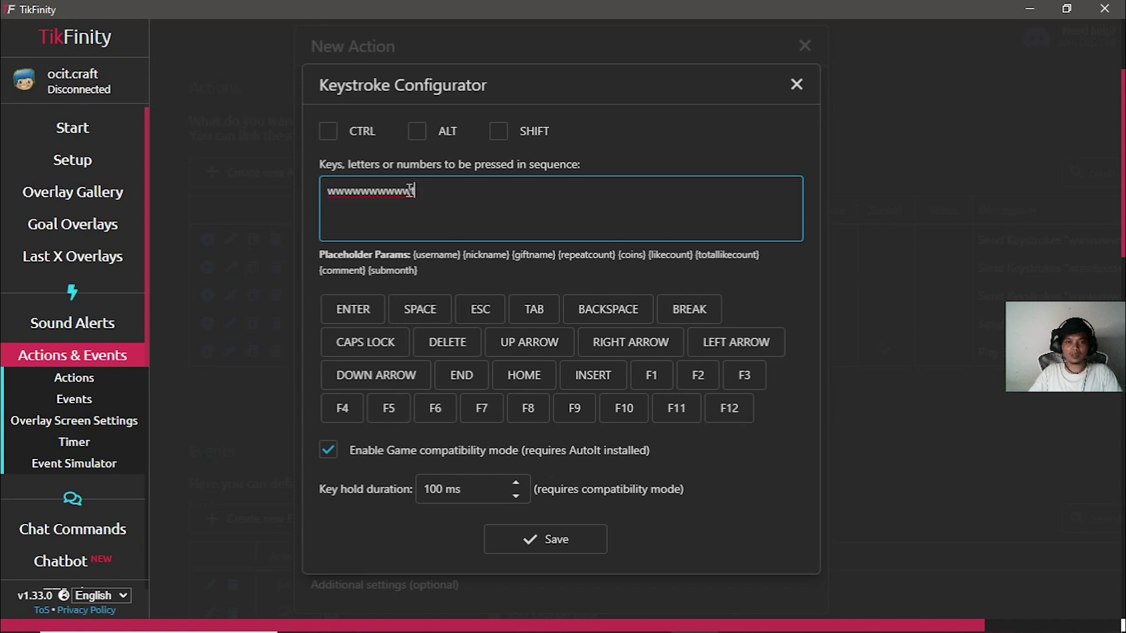
left_click_drag(412, 192, 331, 200)
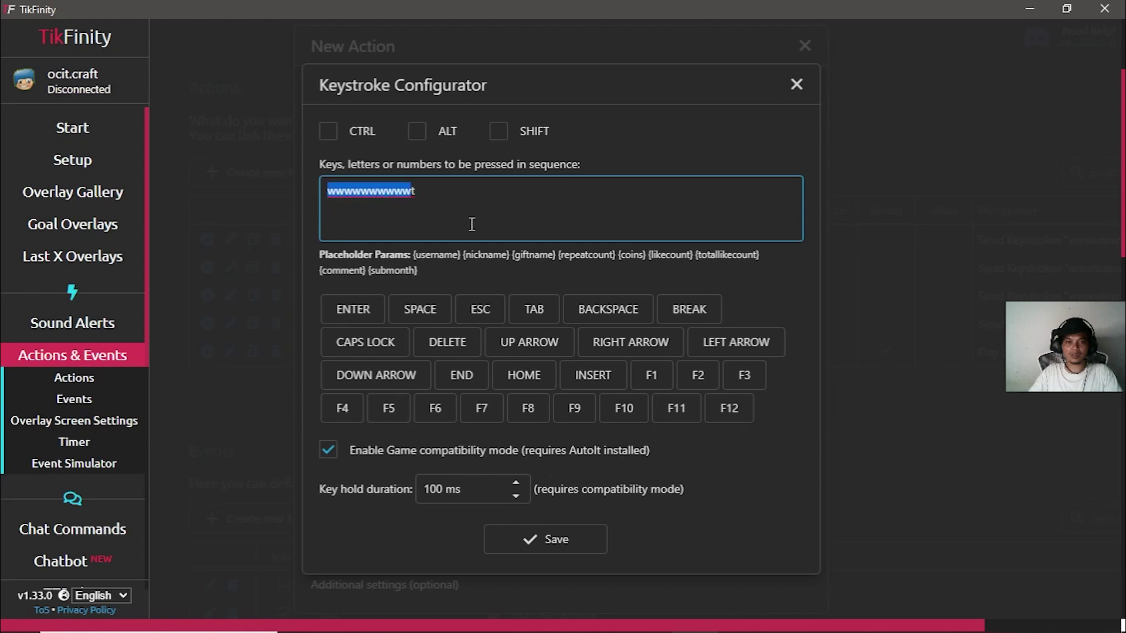
left_click(450, 192)
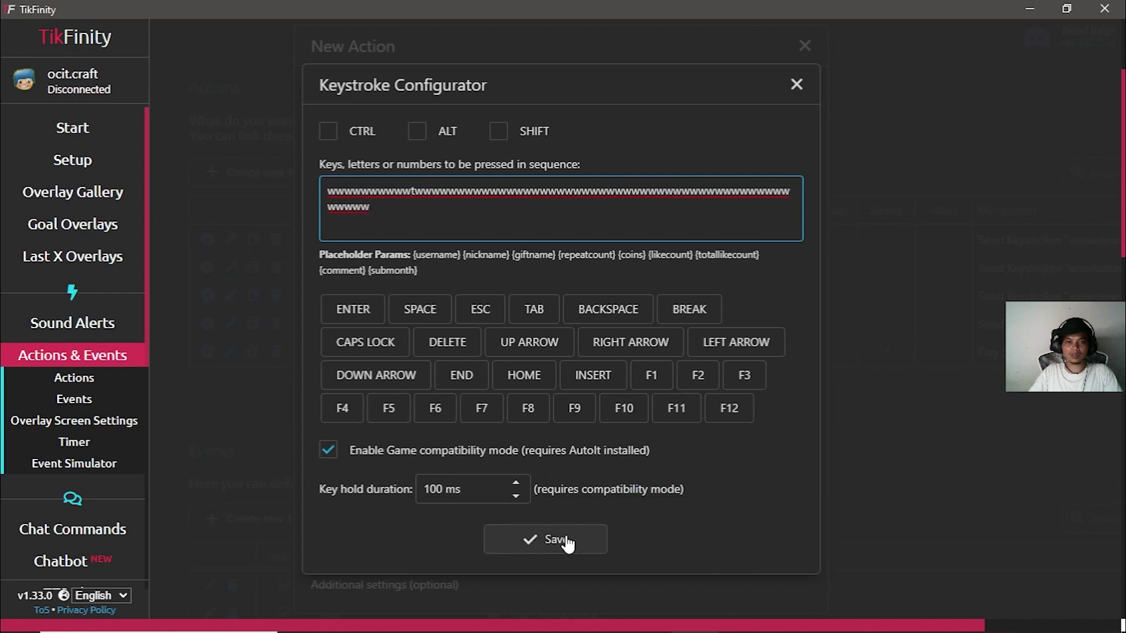
left_click(572, 536)
- Check the NOS action's display duration and additional settings, and save the action
scroll(722, 448, "down", 2)
scroll(751, 431, "down", 7)
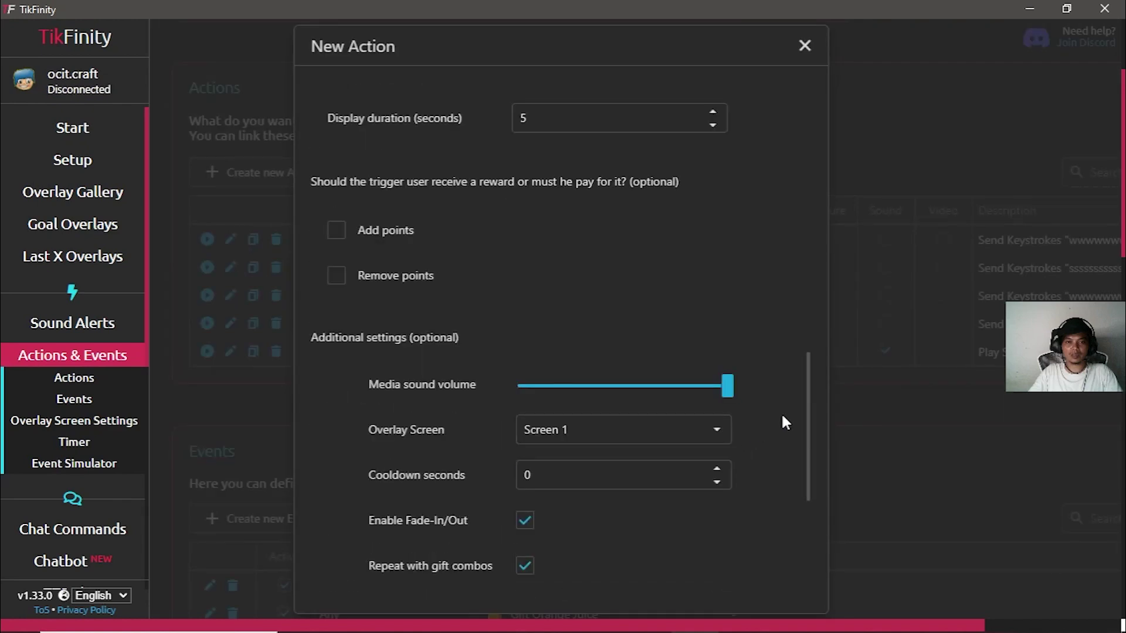
scroll(783, 418, "down", 2)
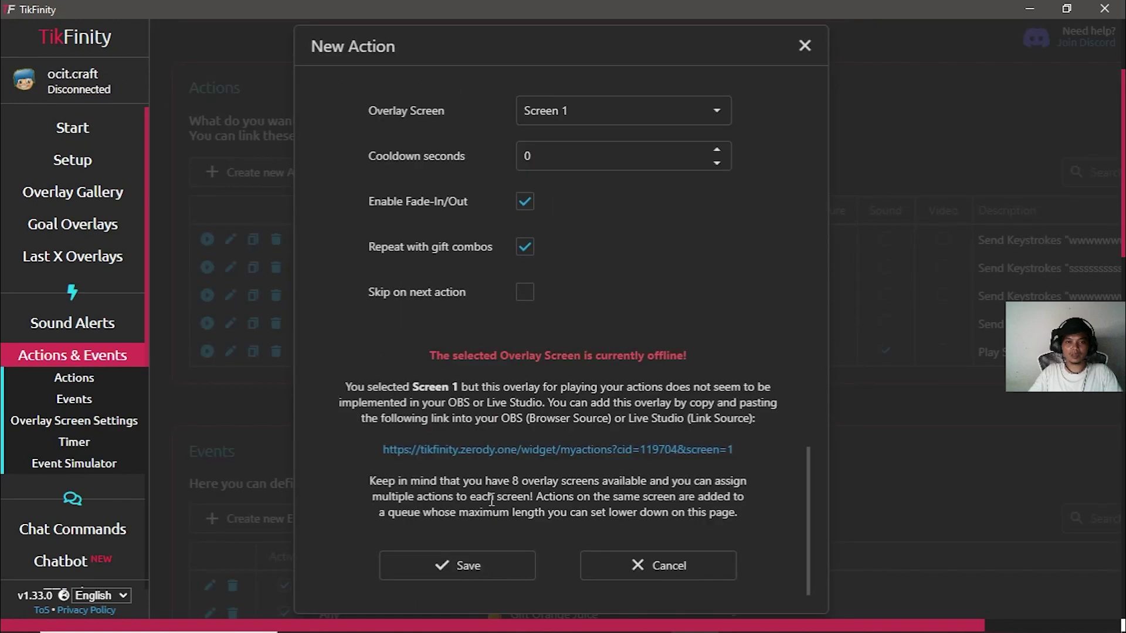
scroll(680, 273, "up", 5)
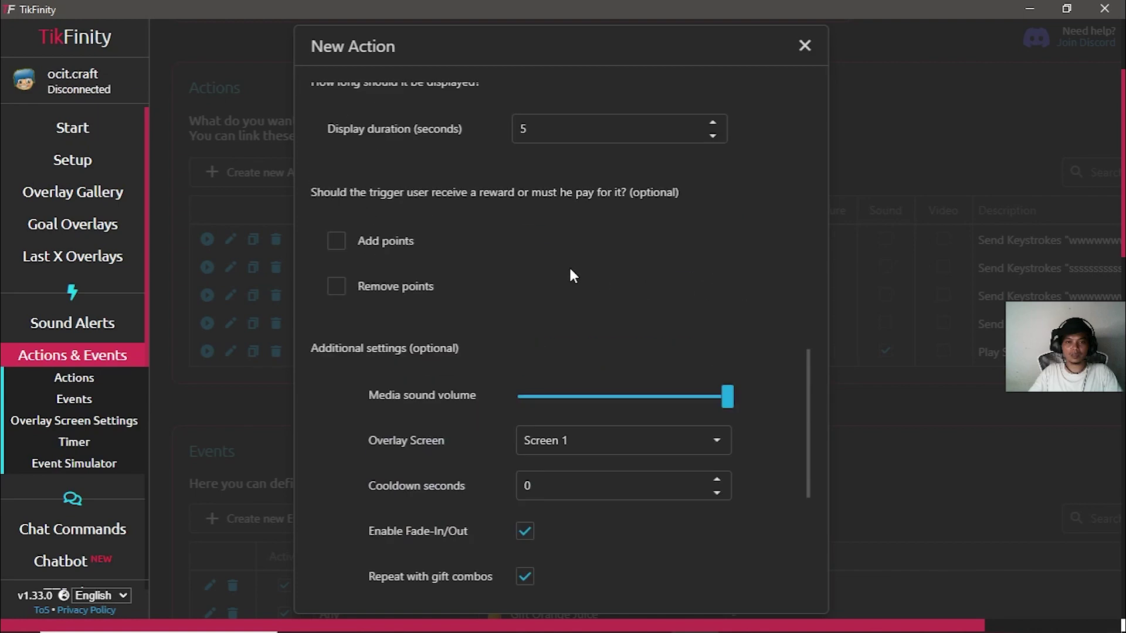
scroll(734, 334, "down", 5)
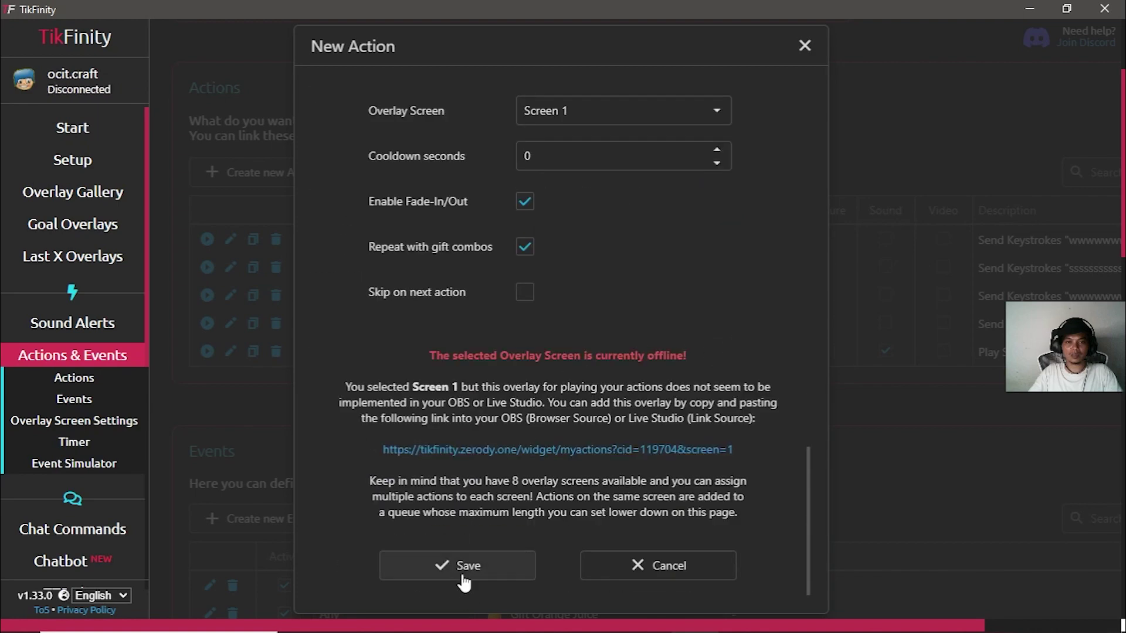
left_click(466, 567)
- Edit the Rose gift event so that sending a Rose triggers the W action, and save the event
scroll(585, 463, "down", 4)
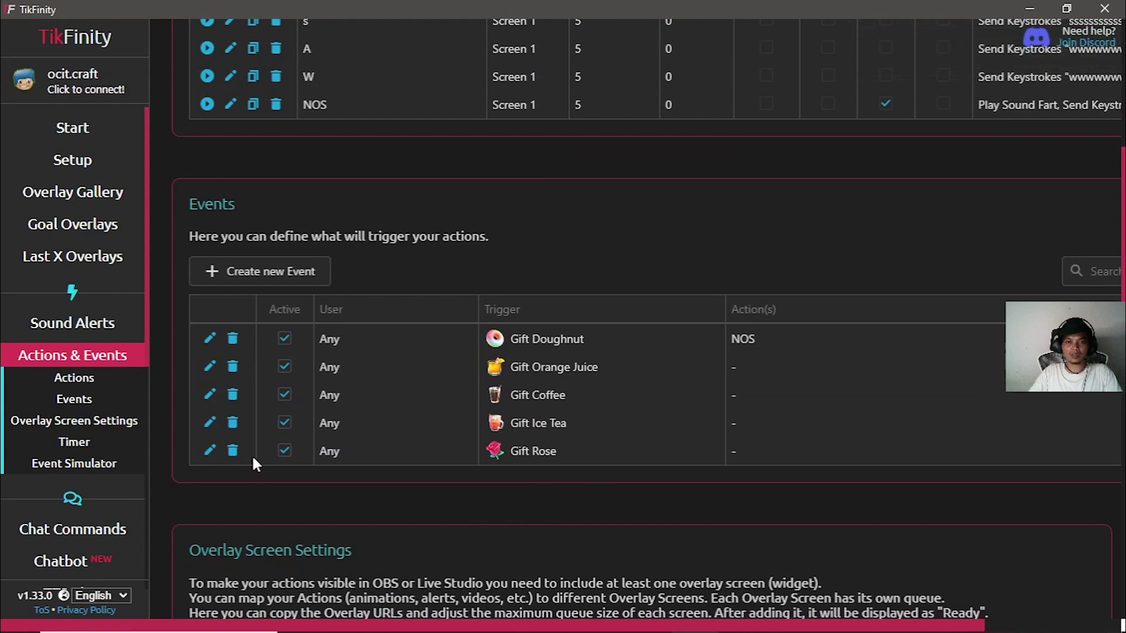
scroll(371, 275, "up", 3)
scroll(372, 382, "down", 4)
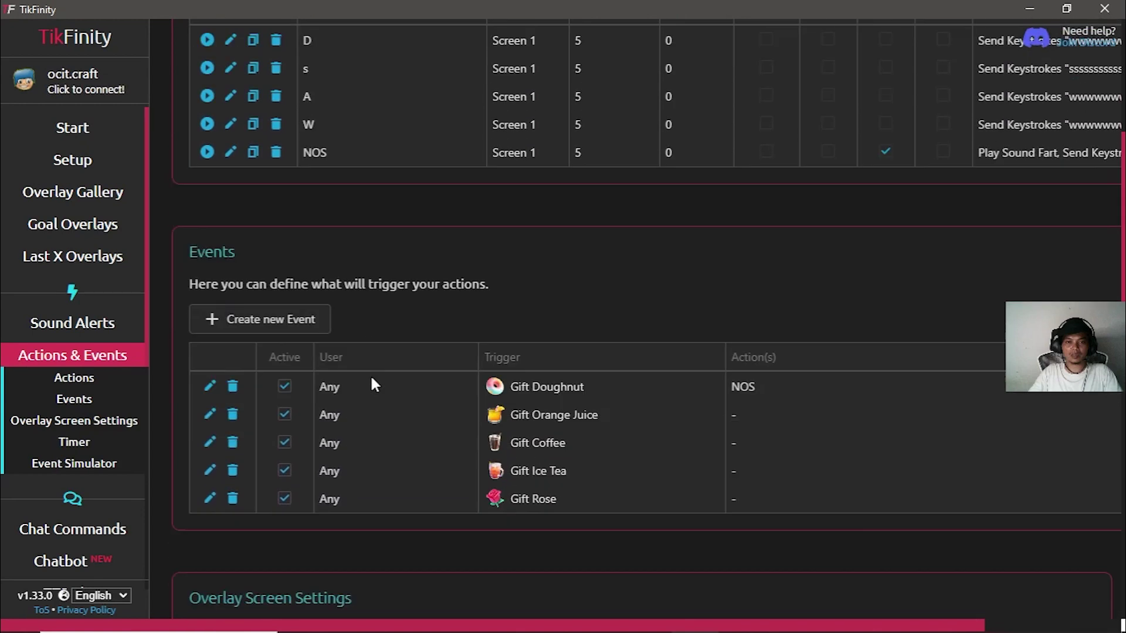
scroll(390, 273, "up", 5)
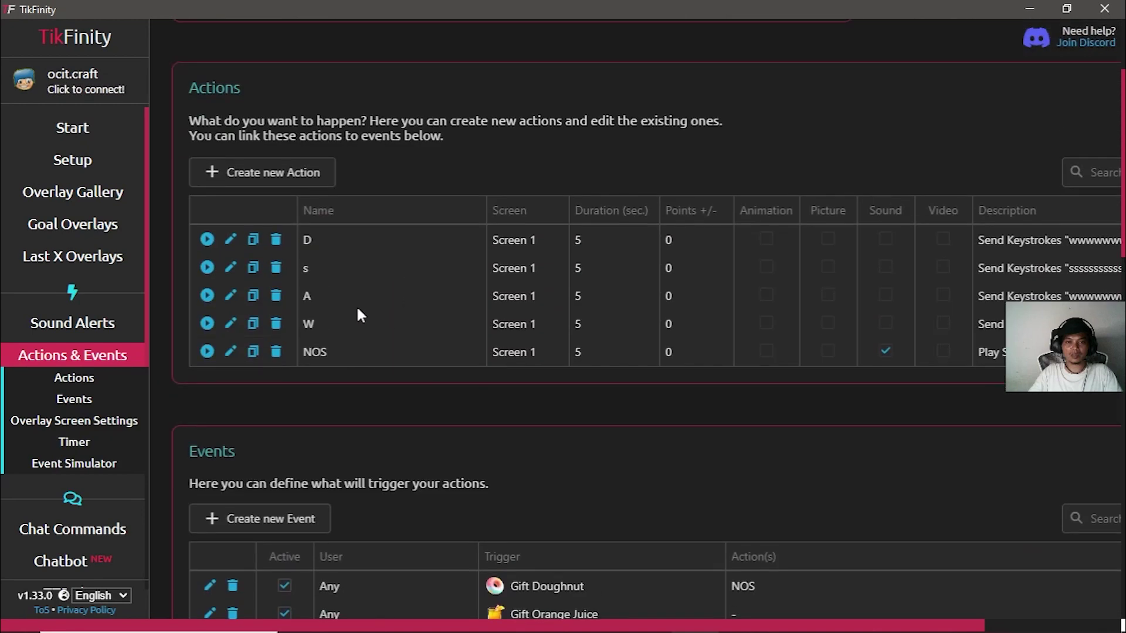
scroll(375, 352, "down", 4)
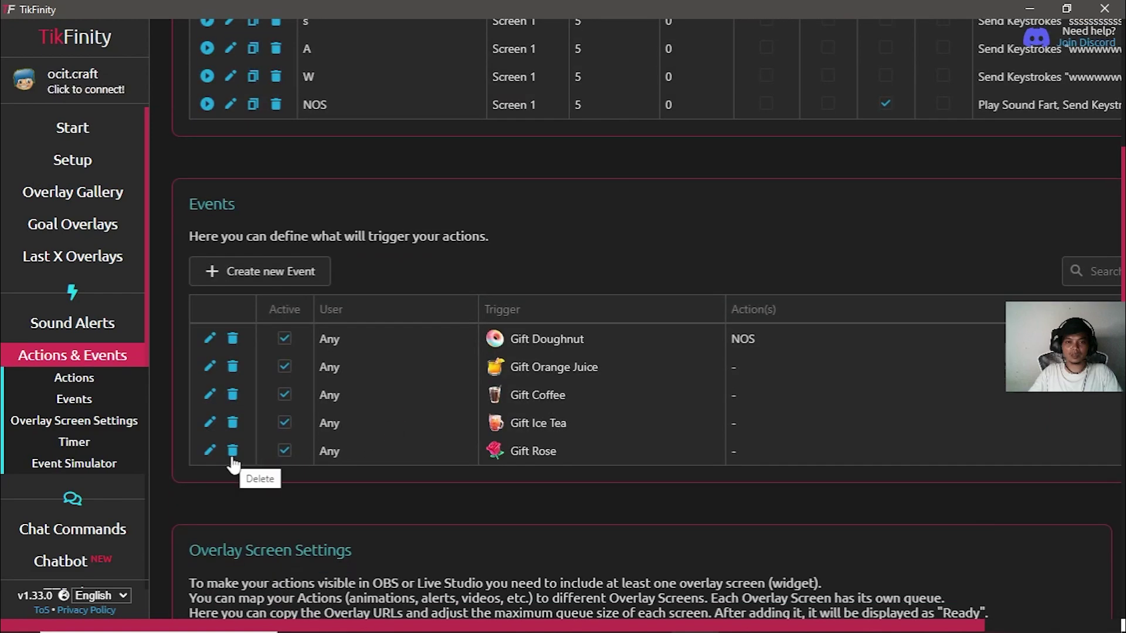
left_click(208, 449)
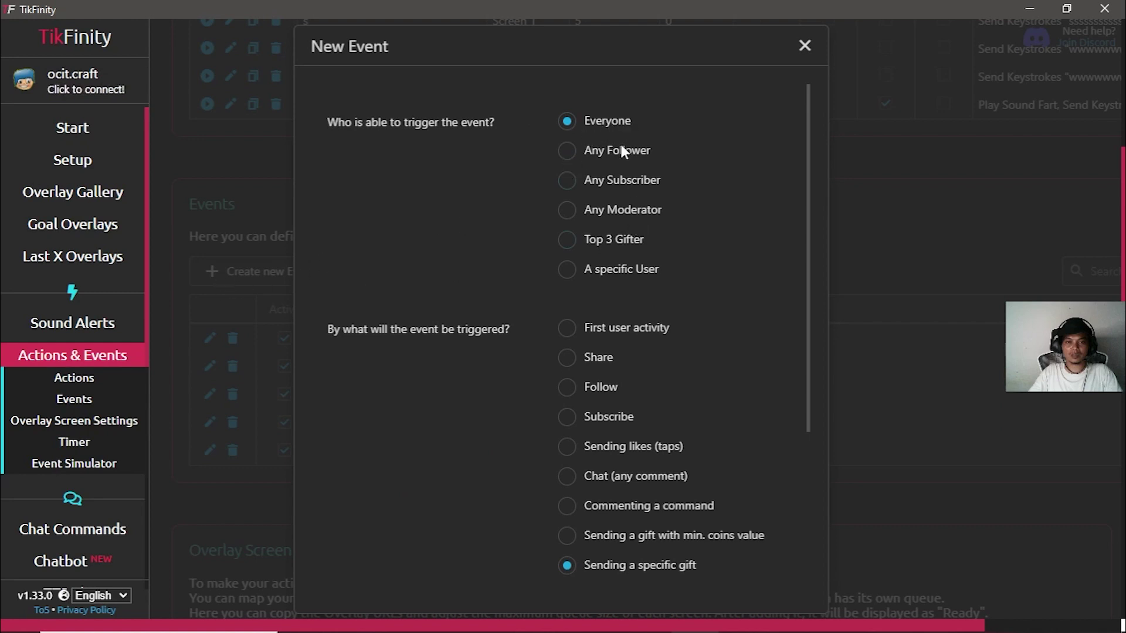
scroll(538, 347, "down", 4)
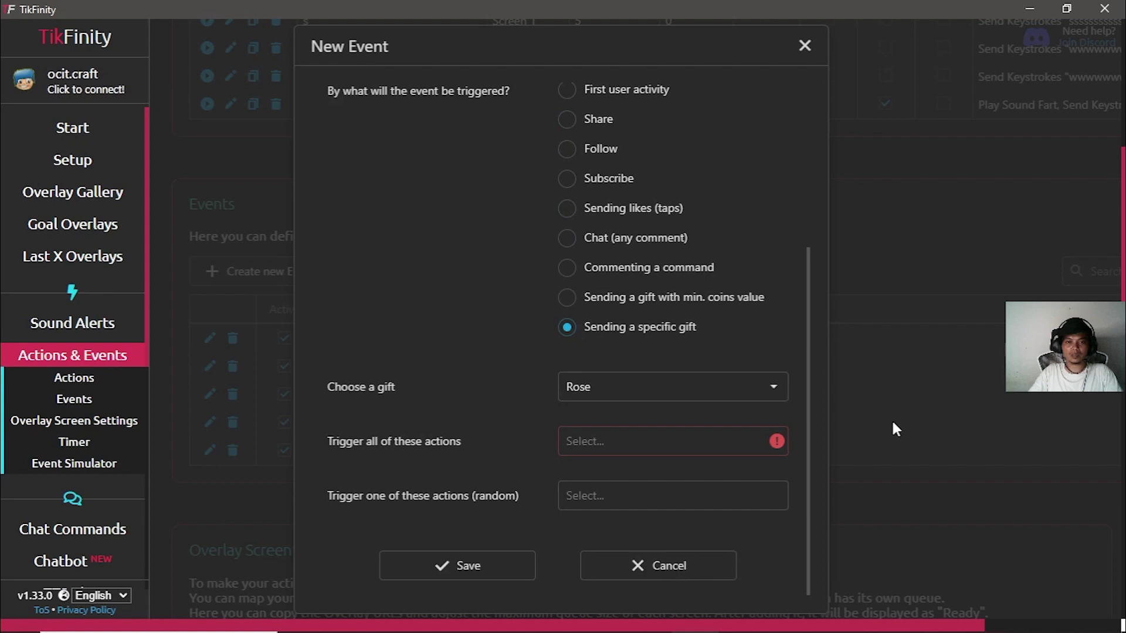
left_click(775, 389)
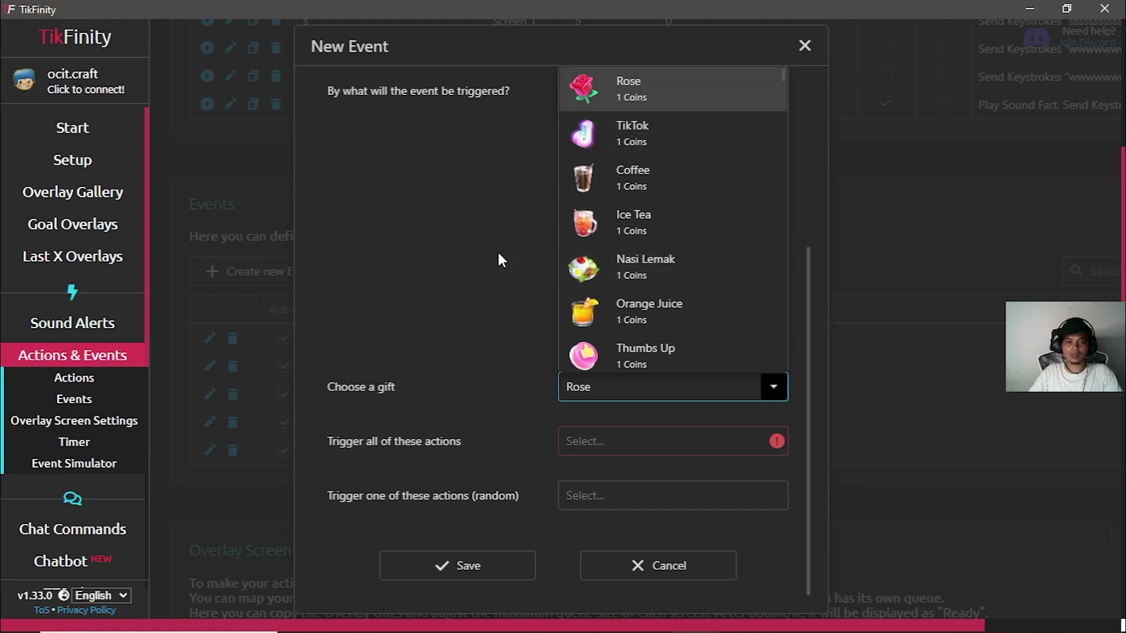
left_click(633, 107)
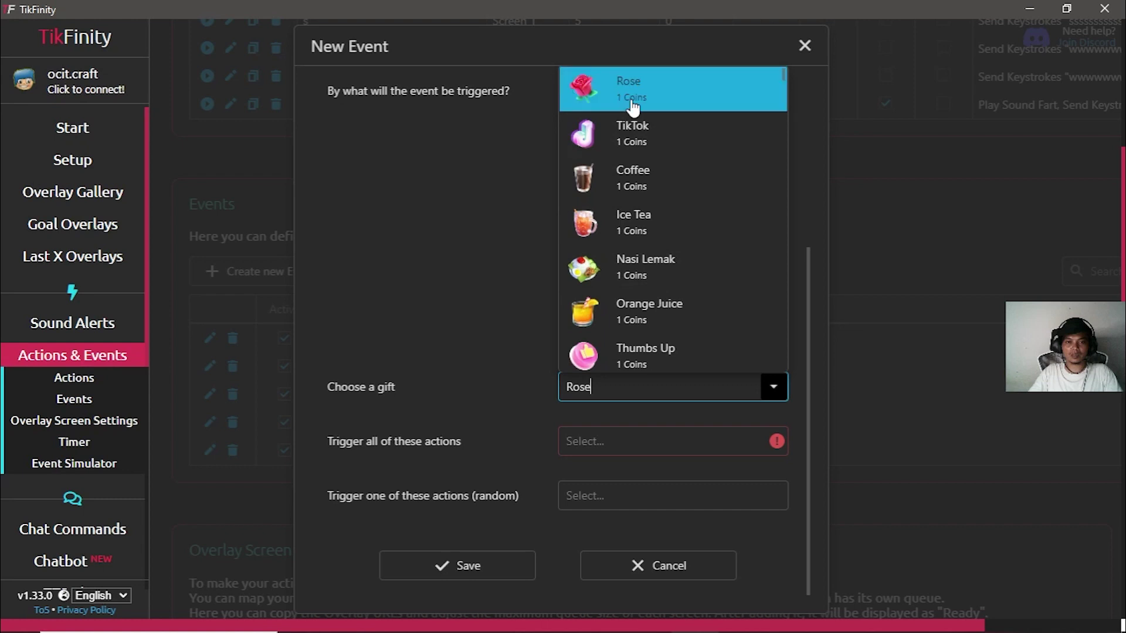
left_click(643, 442)
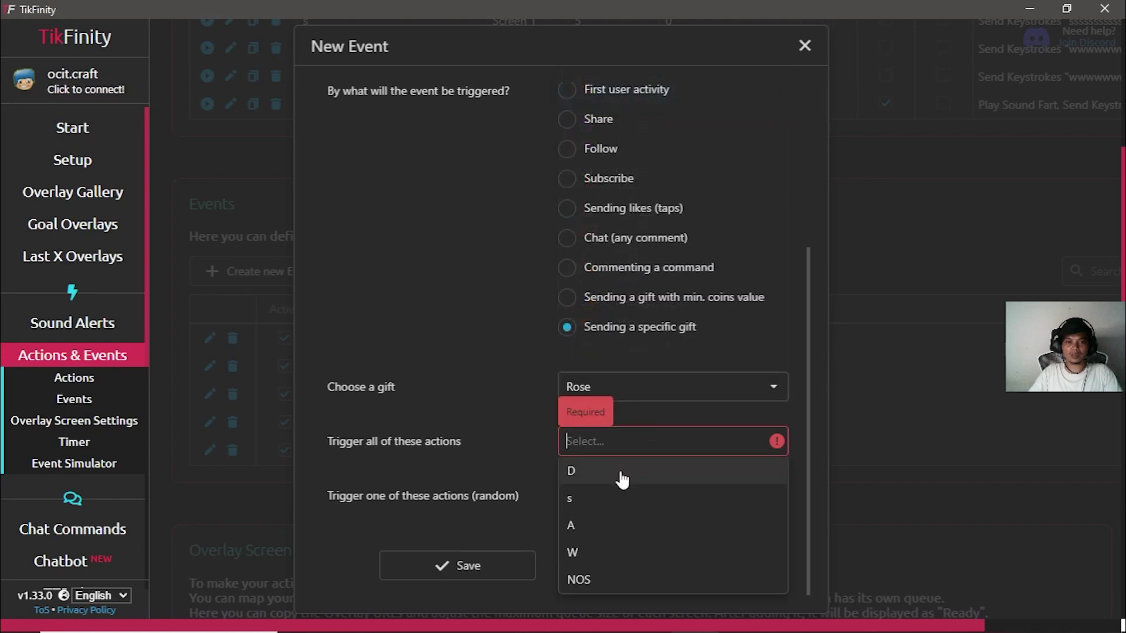
left_click(574, 556)
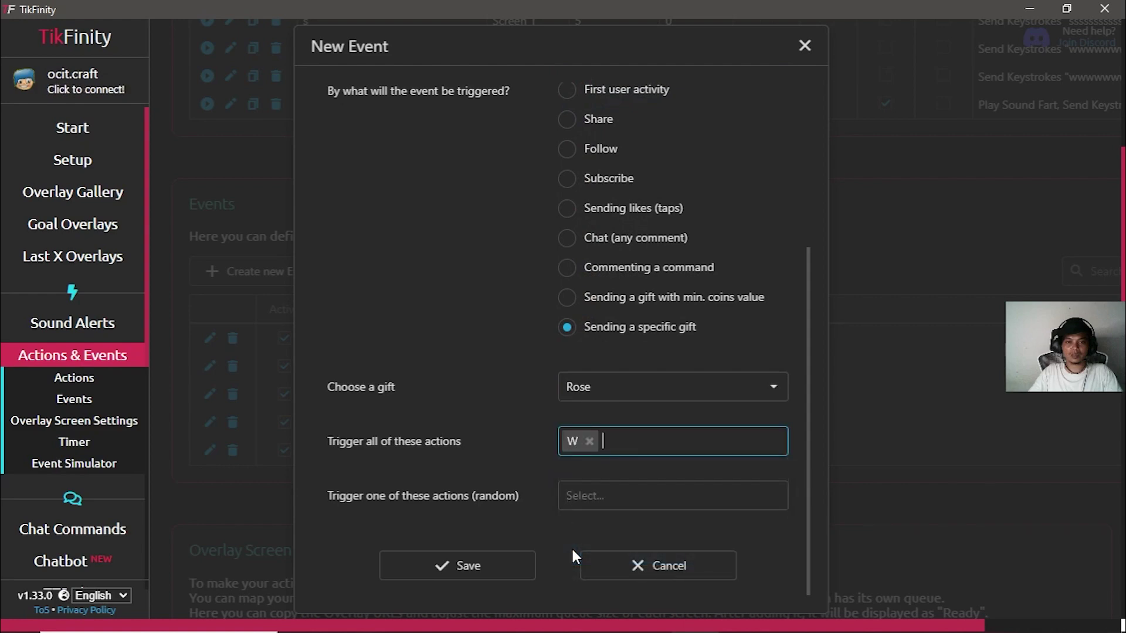
left_click(474, 567)
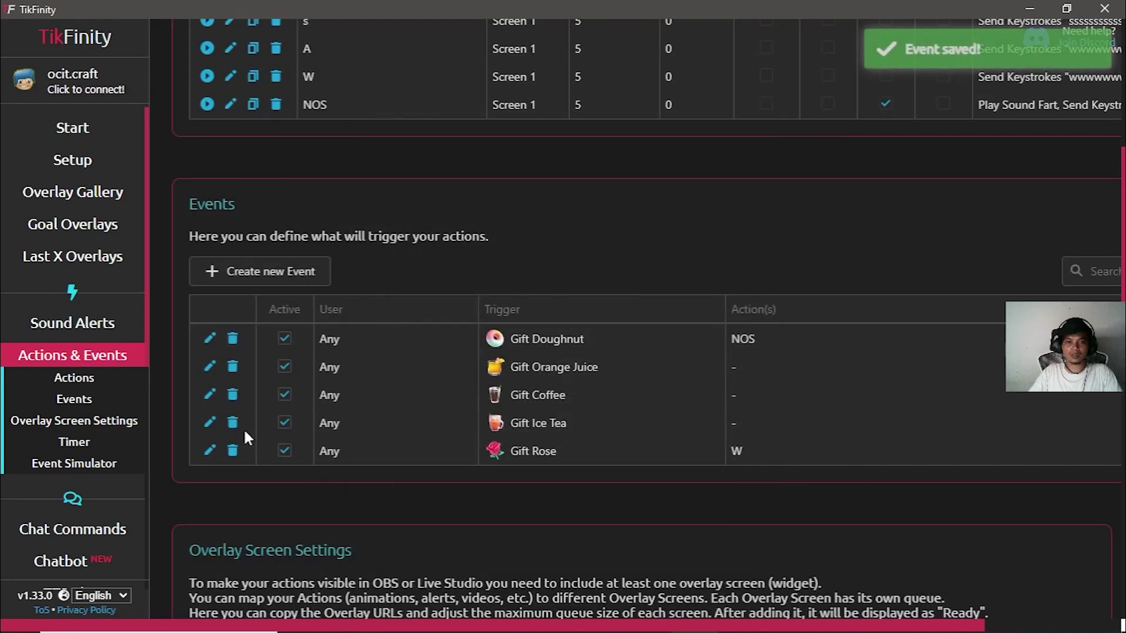
- Set the Ice Tea gift event to trigger the D action, keeping Ice Tea as the chosen gift, and save the event
left_click(210, 423)
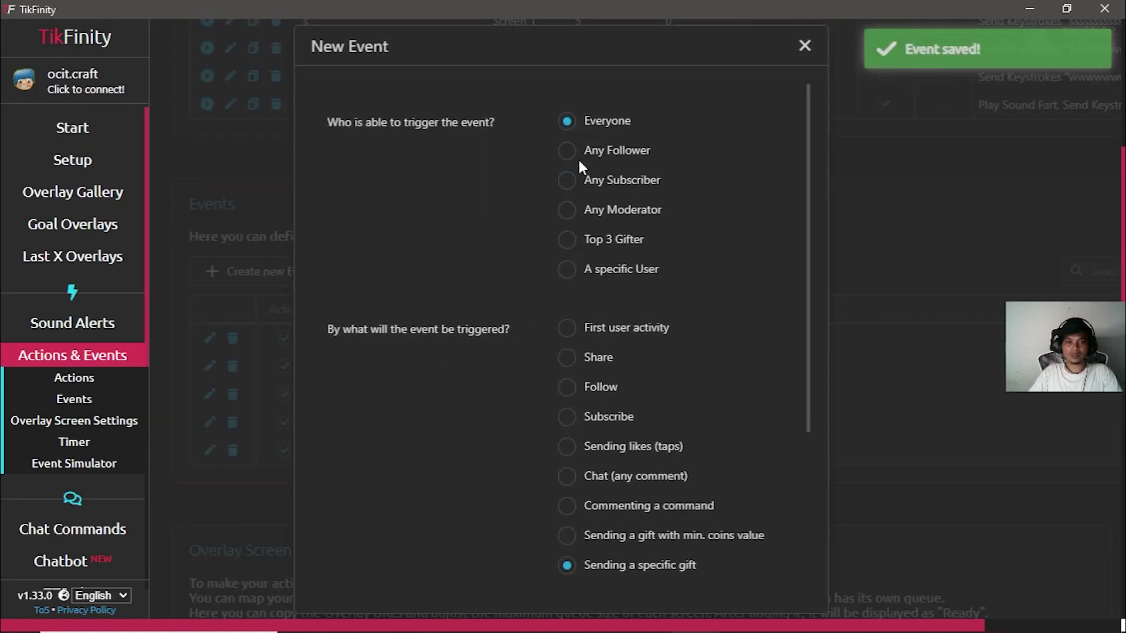
scroll(573, 490, "down", 3)
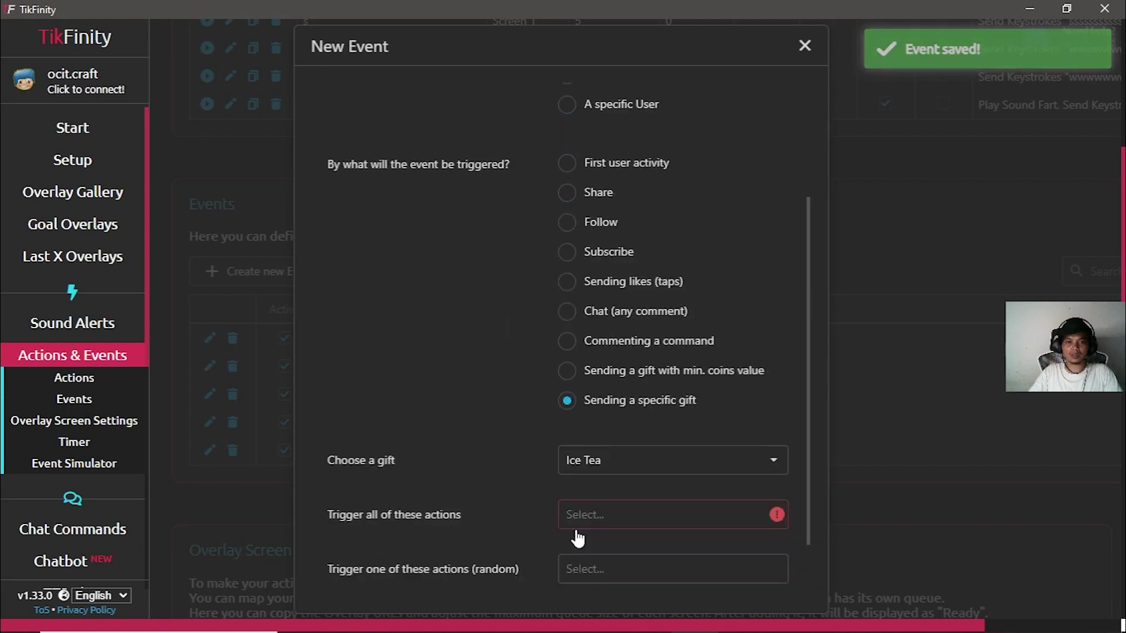
scroll(577, 538, "down", 1)
left_click(635, 386)
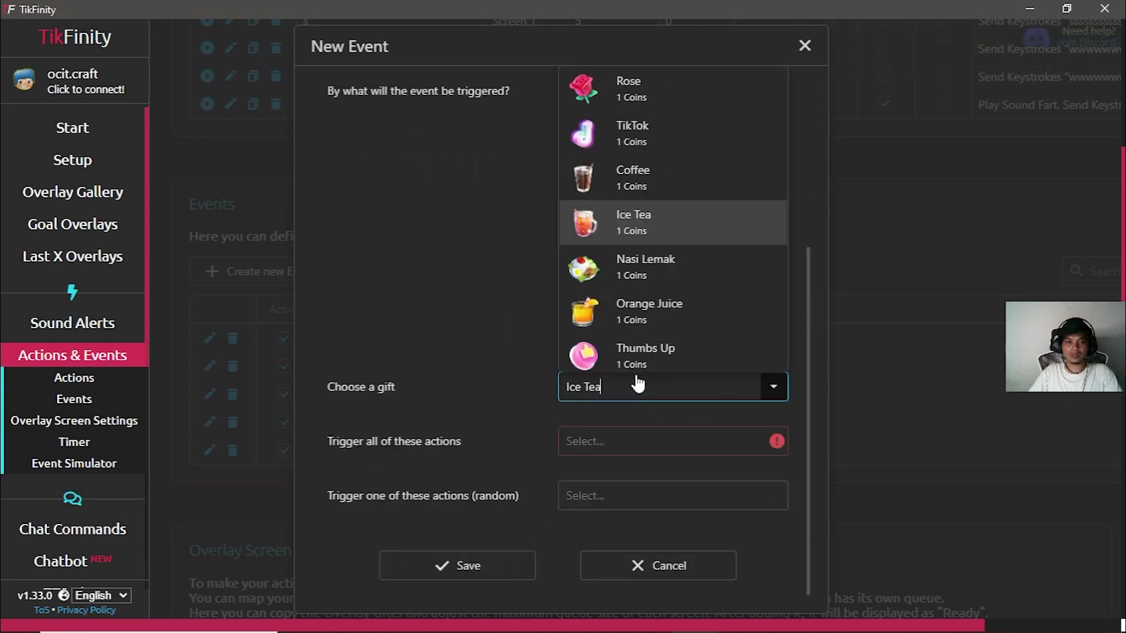
left_click(620, 221)
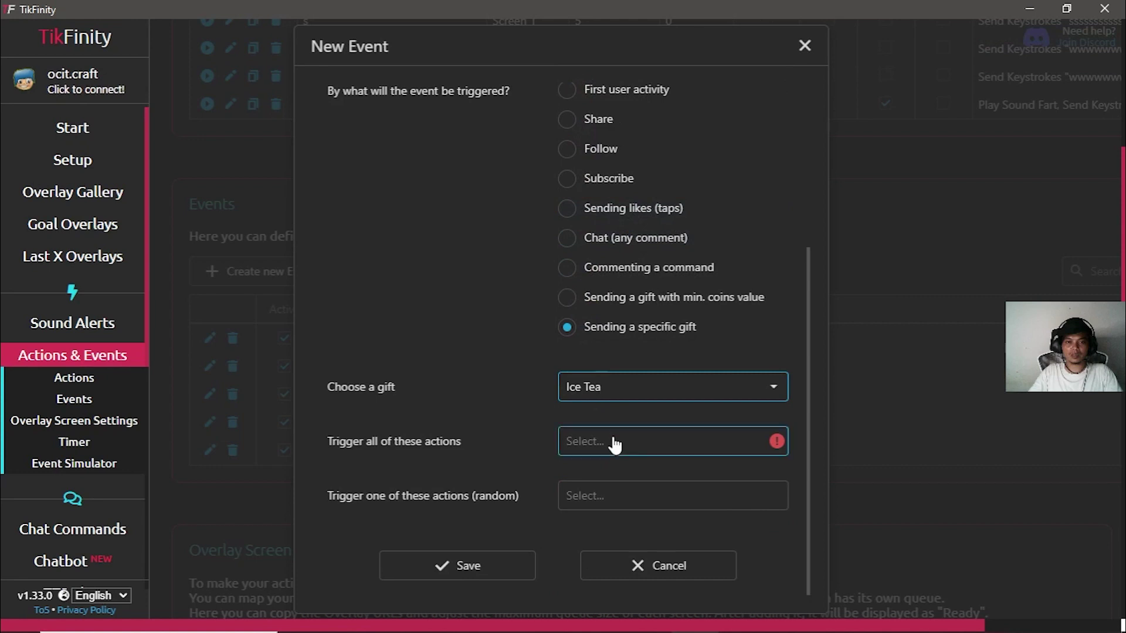
left_click(614, 444)
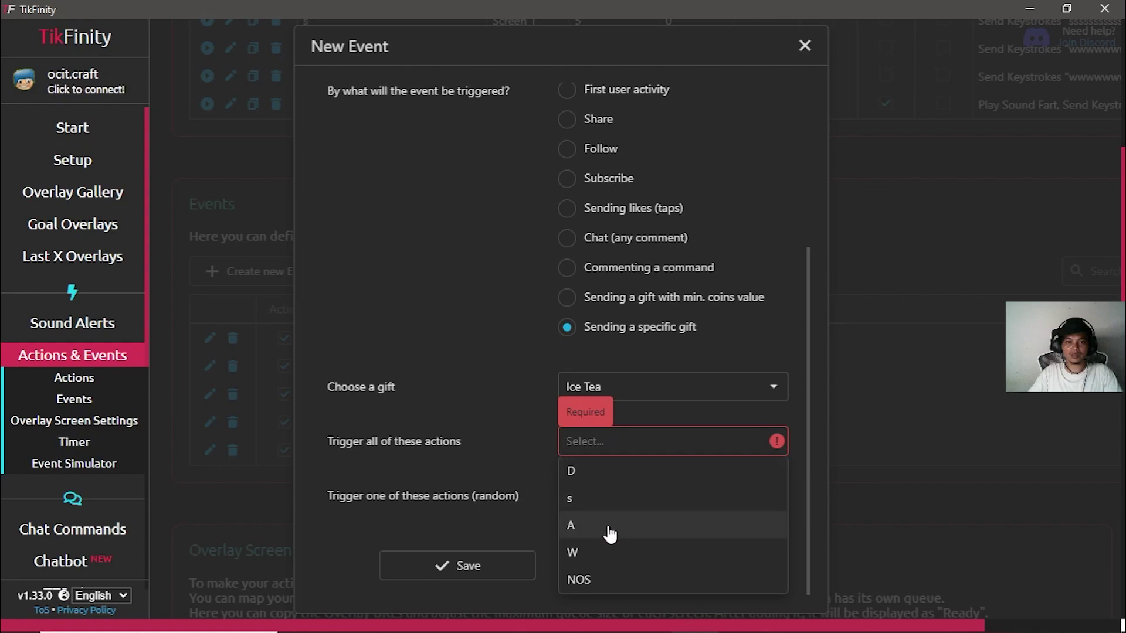
left_click(606, 475)
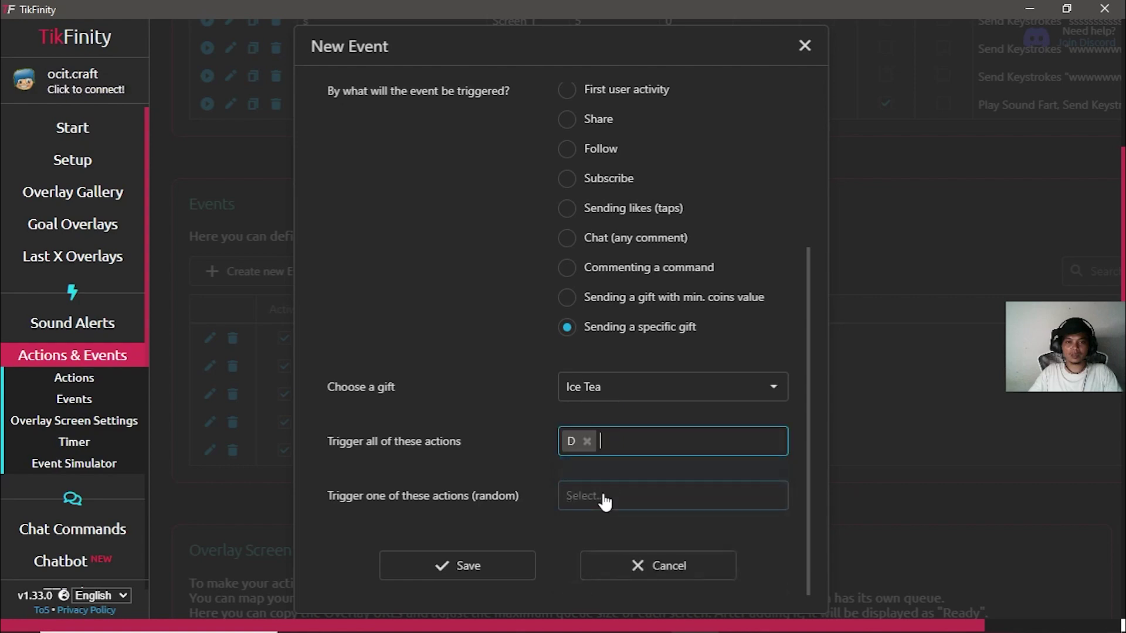
left_click(486, 566)
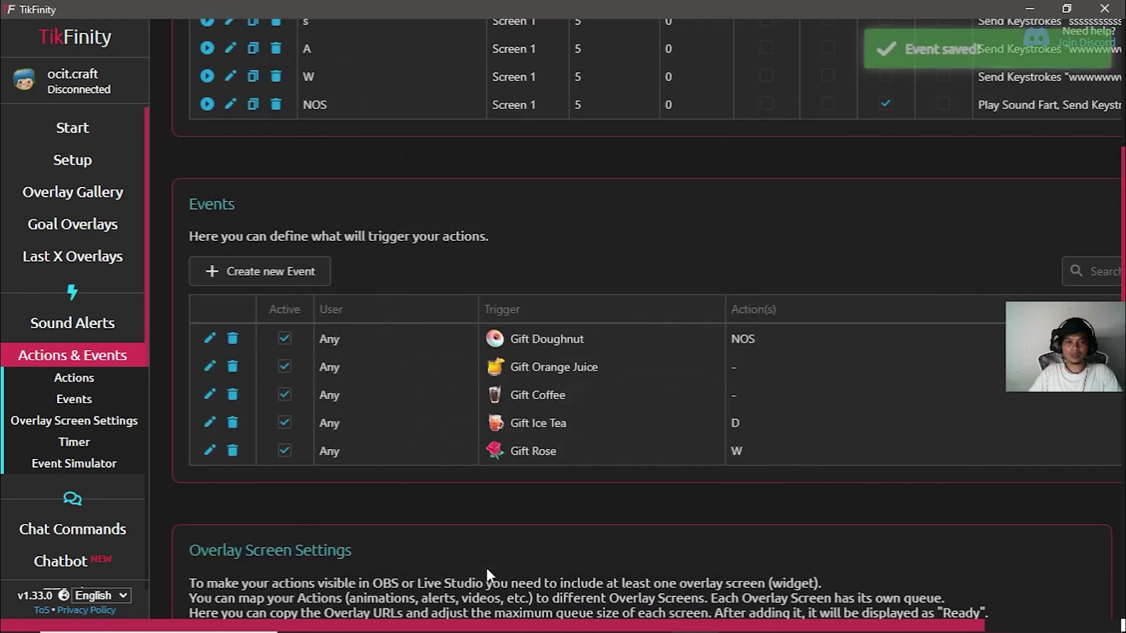
- Set the Coffee gift event to trigger the A action and save the event
left_click(208, 395)
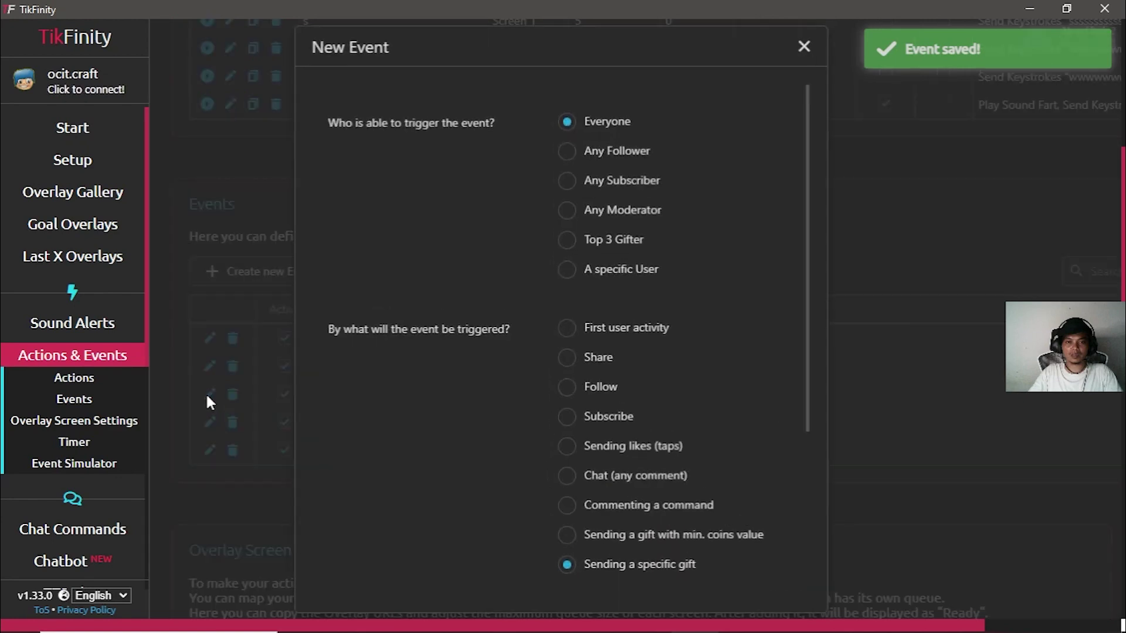
scroll(441, 350, "down", 4)
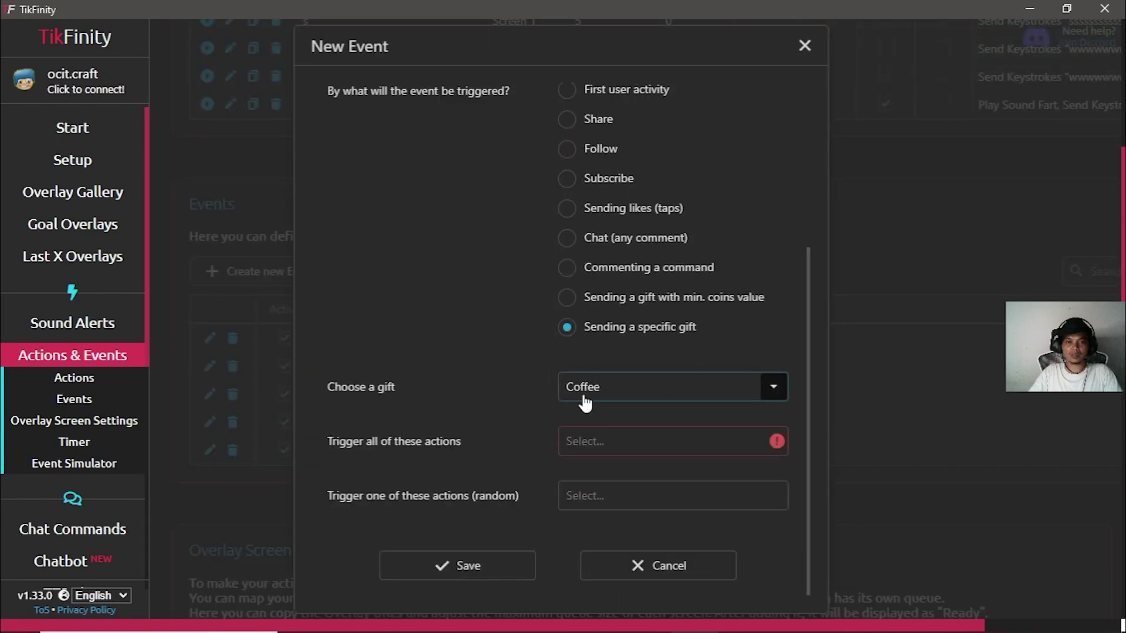
left_click(617, 452)
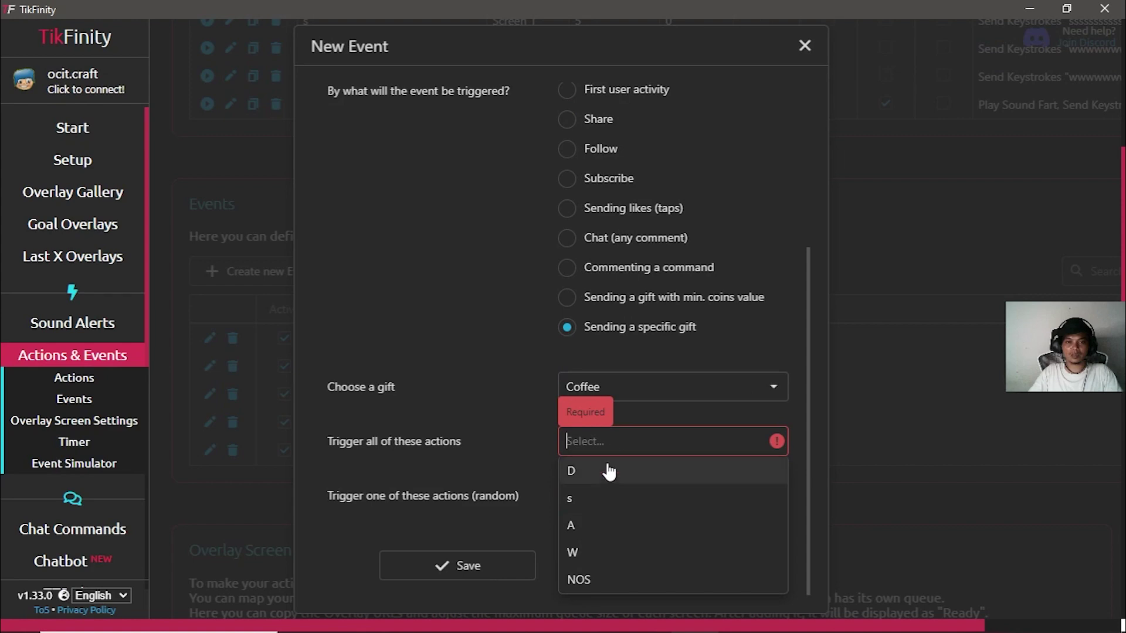
left_click(594, 528)
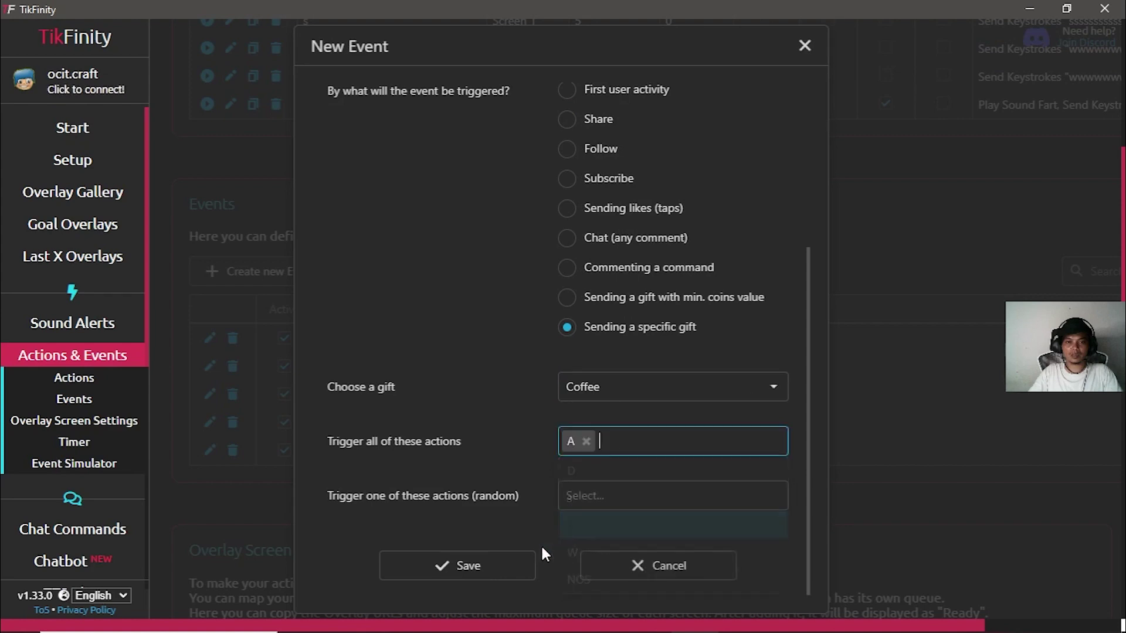
left_click(458, 574)
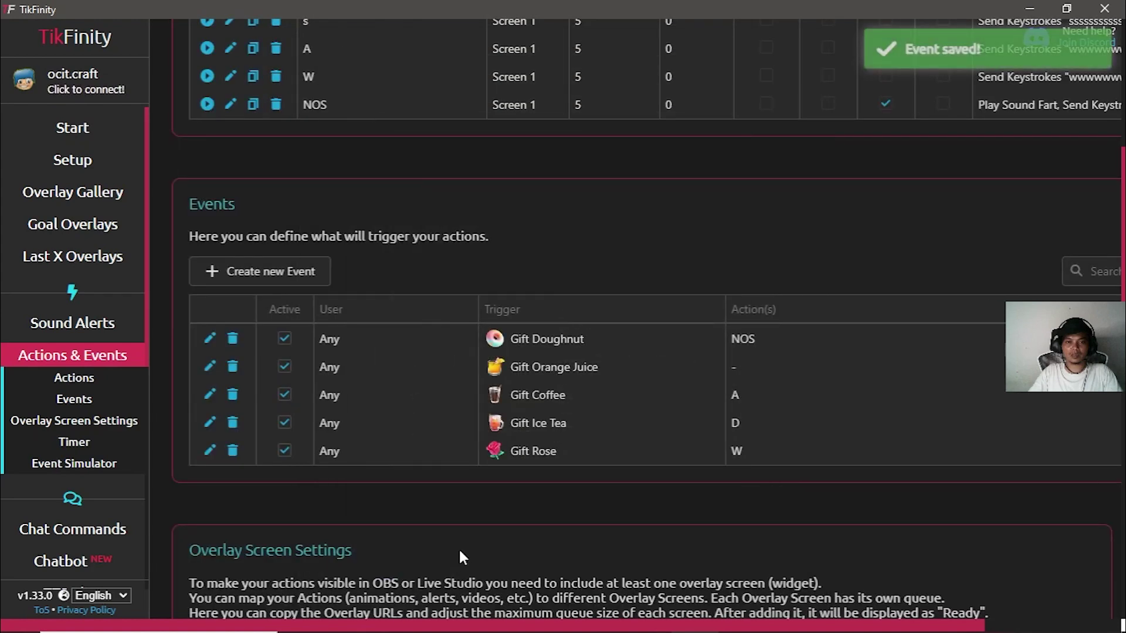
- Set the Orange Juice gift event to trigger the s action and save the event
left_click(210, 367)
scroll(510, 349, "down", 4)
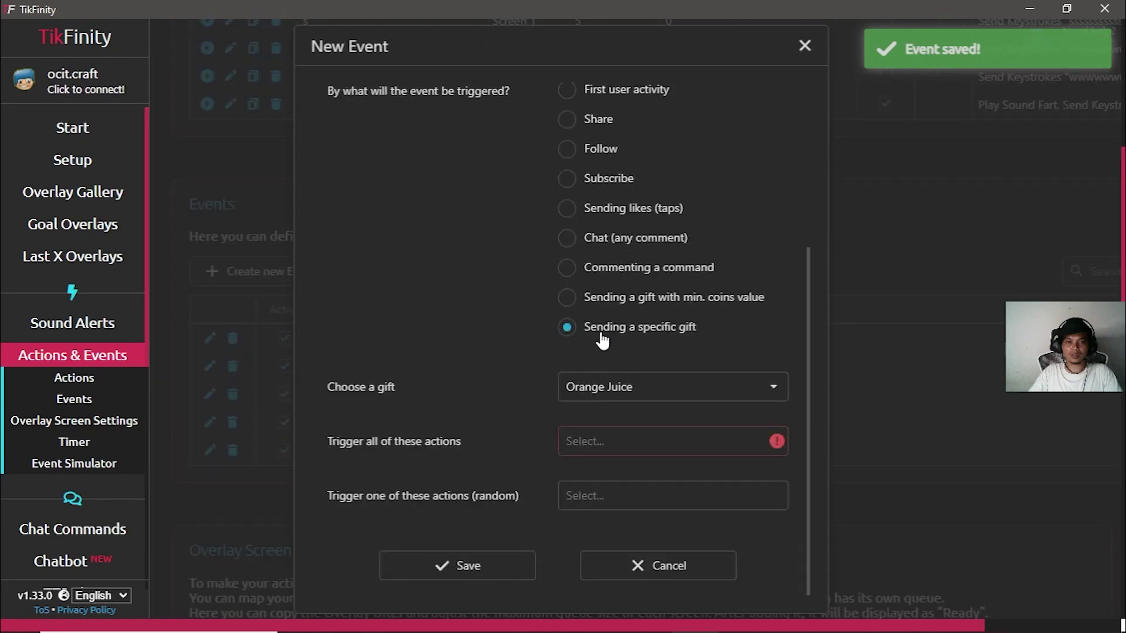
left_click(585, 452)
left_click(573, 500)
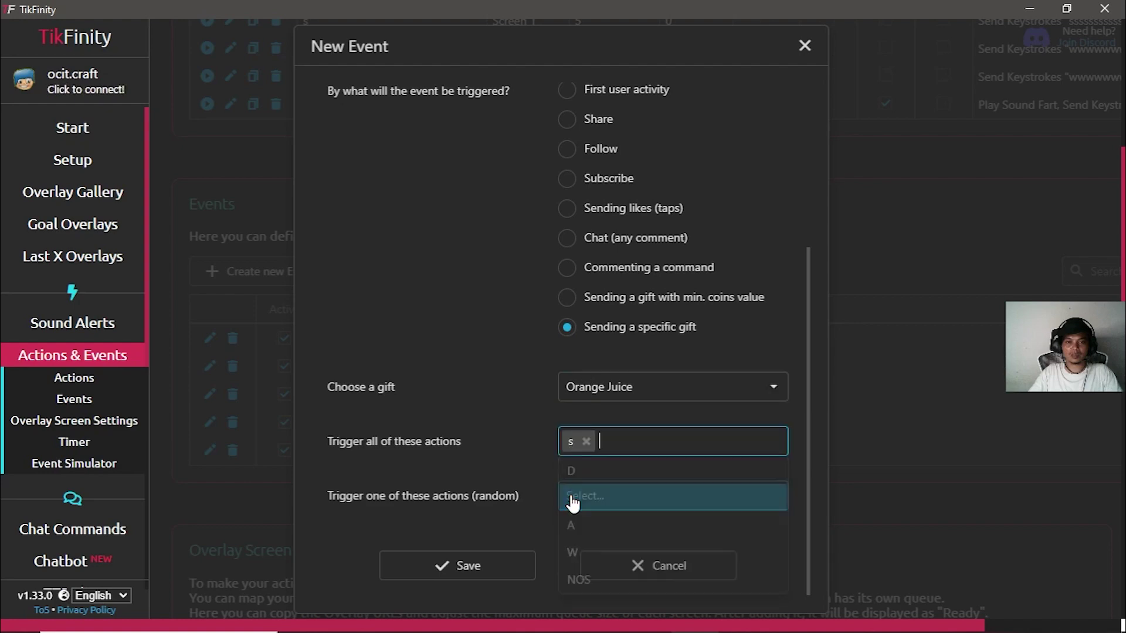
left_click(463, 565)
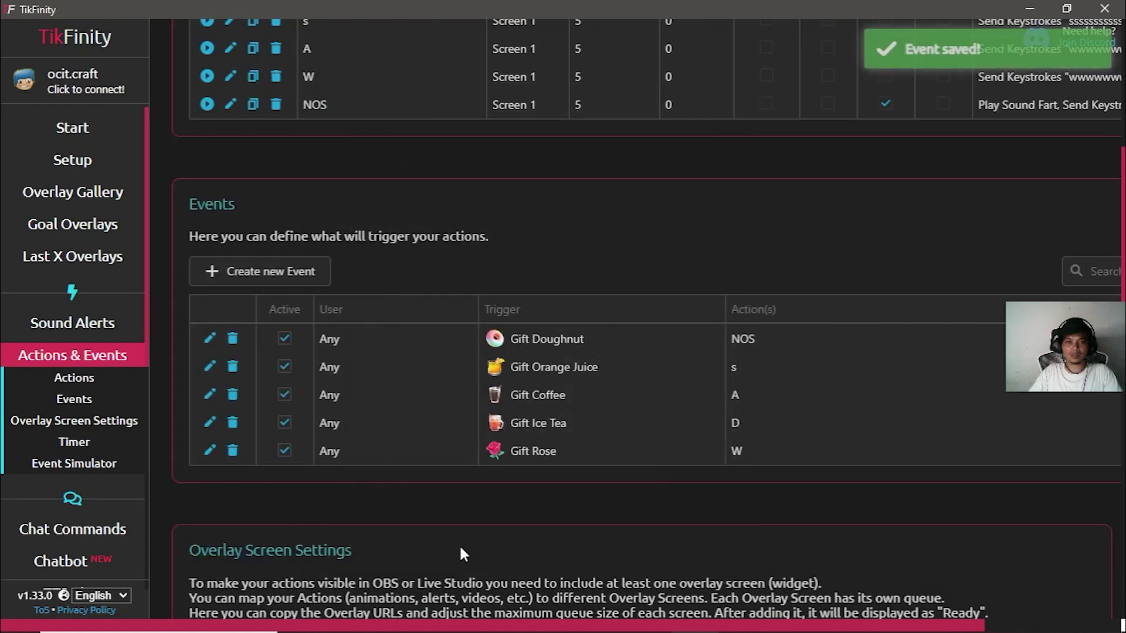
- Check the gift and triggered action of the Doughnut event, and save the event
left_click(207, 336)
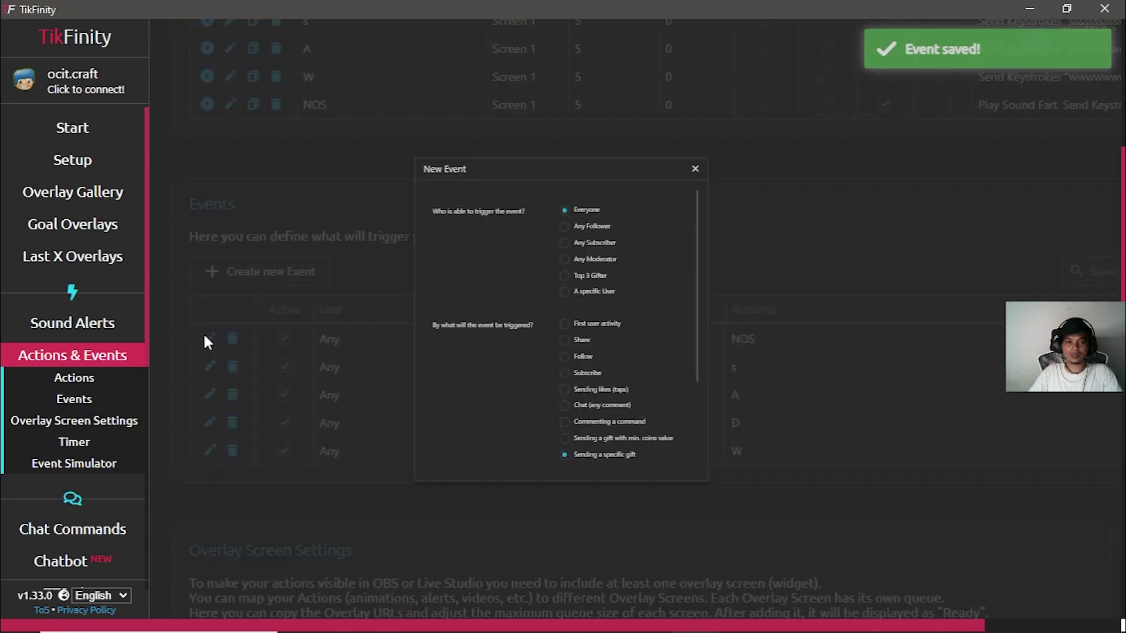
scroll(501, 329, "down", 4)
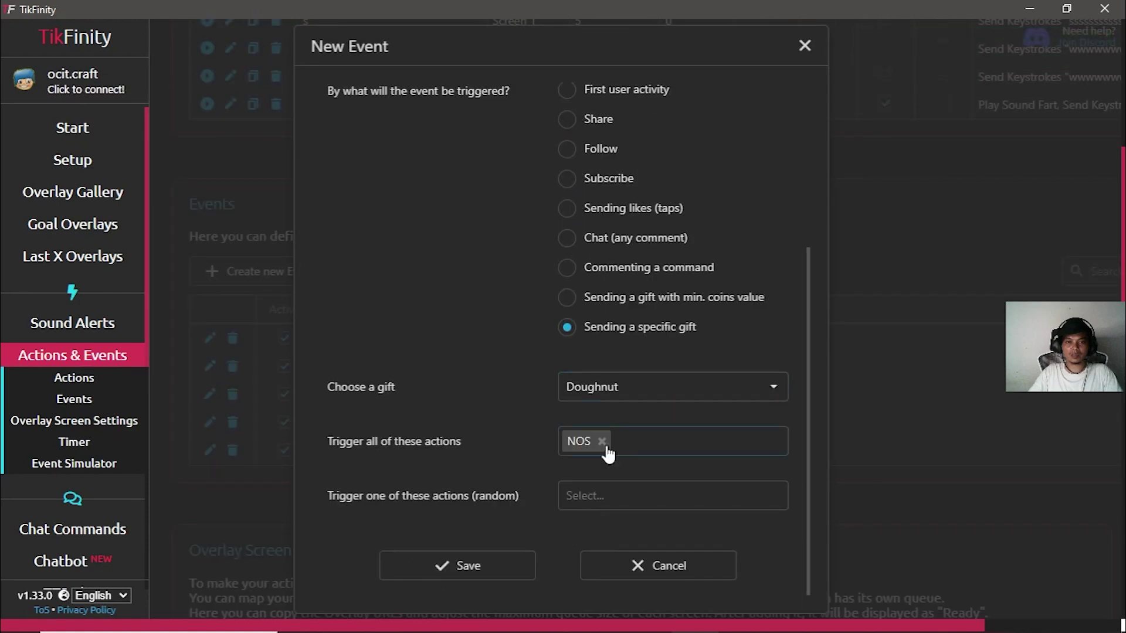
left_click(424, 566)
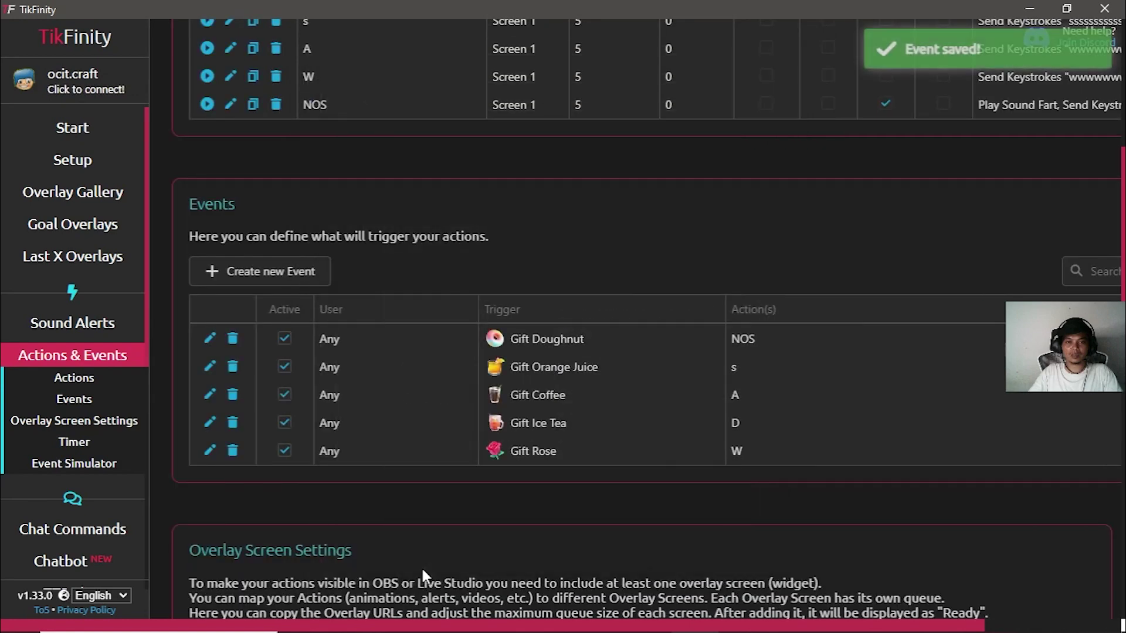
- Review the finished actions and gift events lists, and look at the overlay screen URLs in the Overlay Screen Settings
scroll(558, 237, "up", 7)
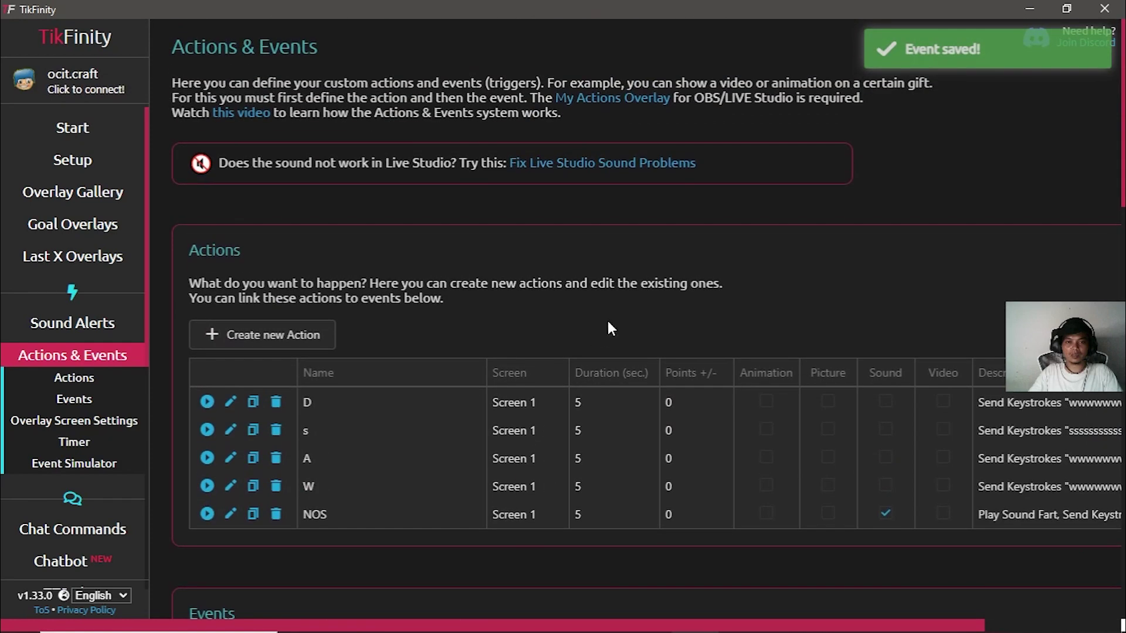
scroll(615, 311, "down", 5)
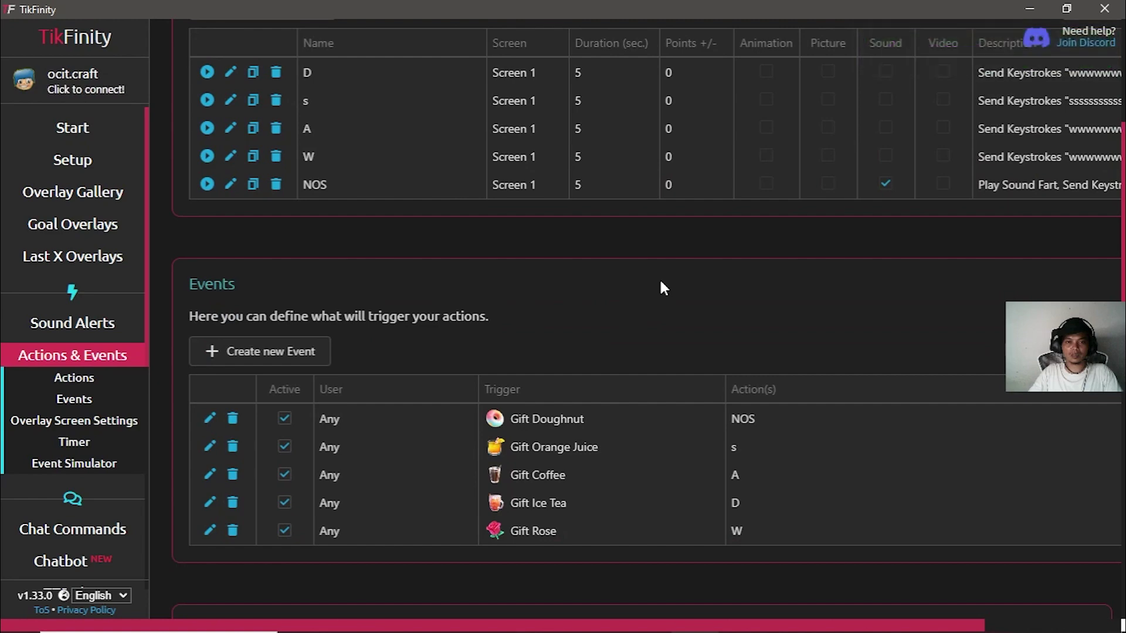
scroll(519, 308, "down", 10)
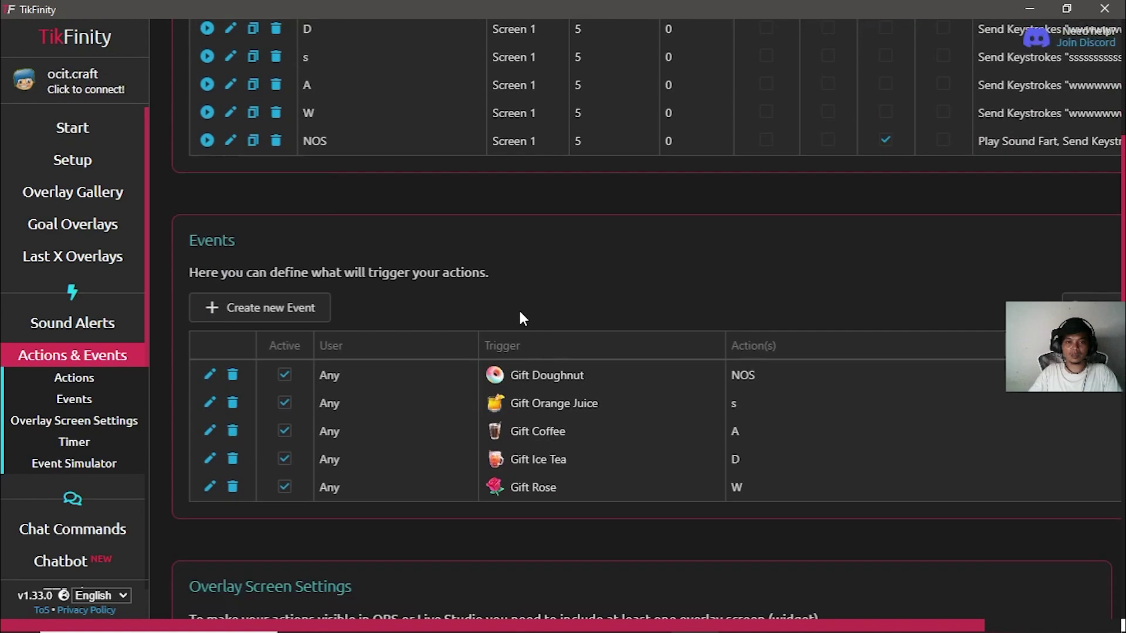
scroll(519, 317, "up", 10)
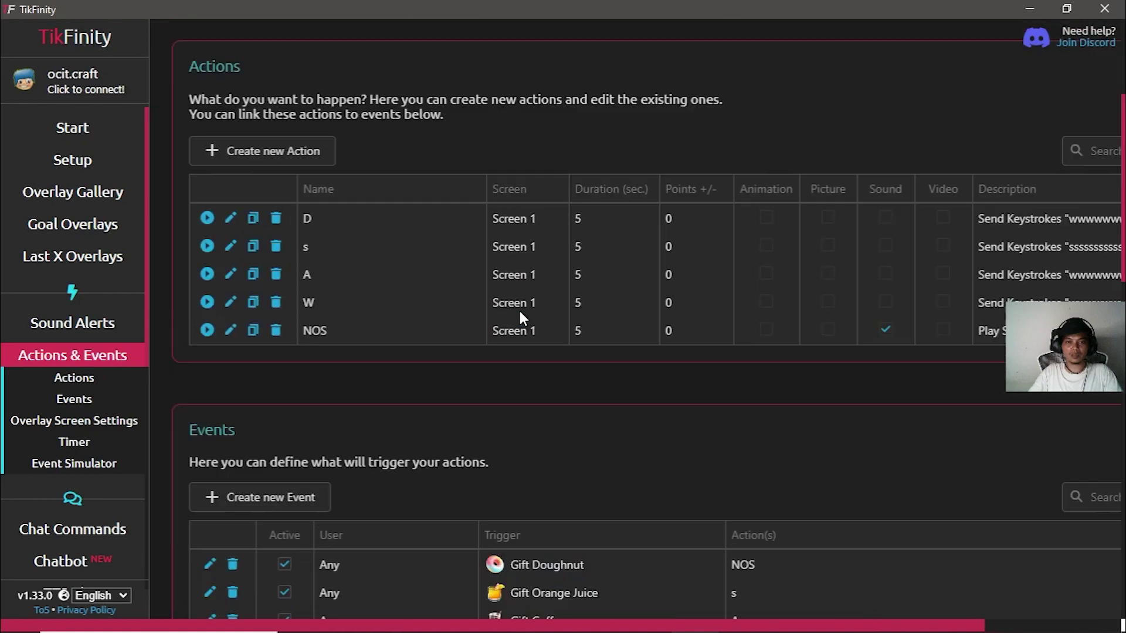
scroll(408, 311, "down", 10)
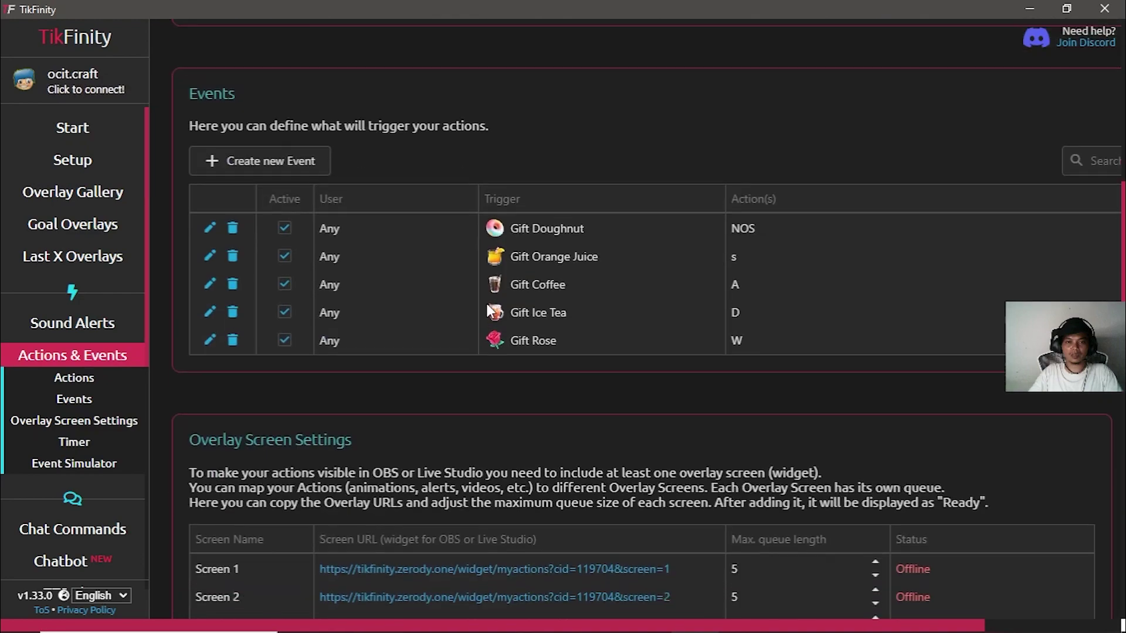
scroll(601, 175, "down", 1)
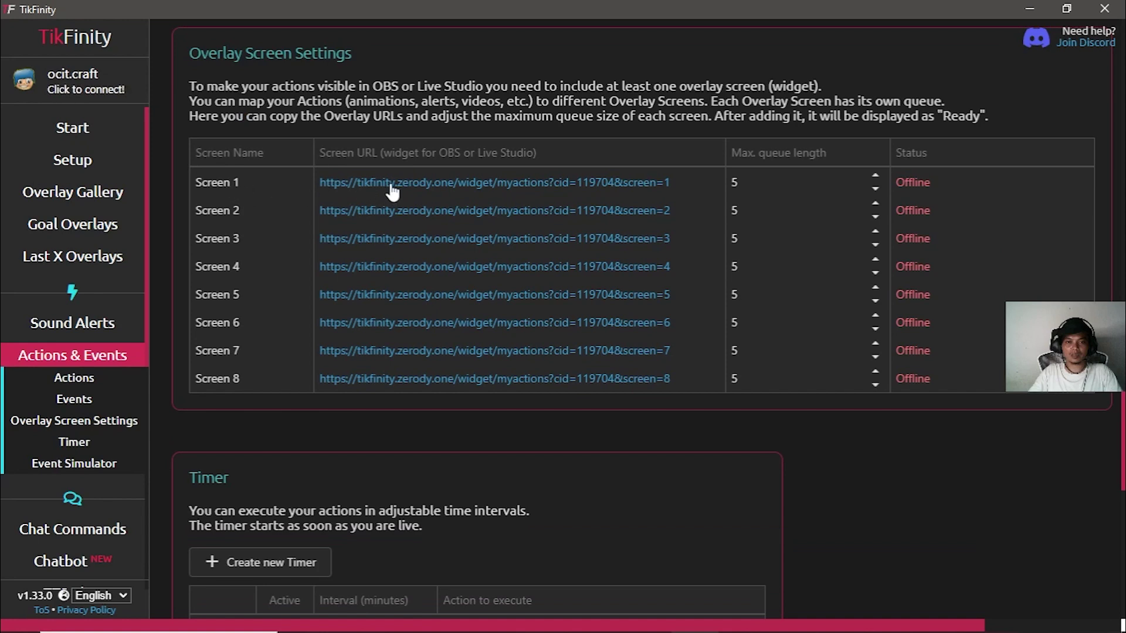
- Launch TikTok LIVE Studio and bring its main window to the front in place of TikFinity
scroll(495, 121, "up", 1)
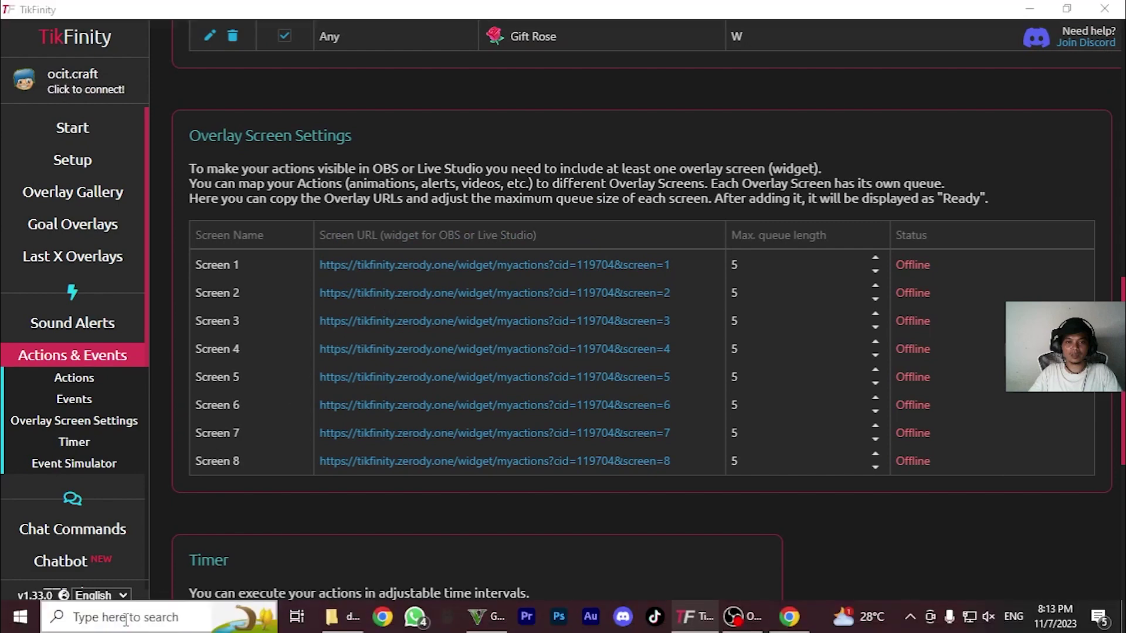
left_click(151, 617)
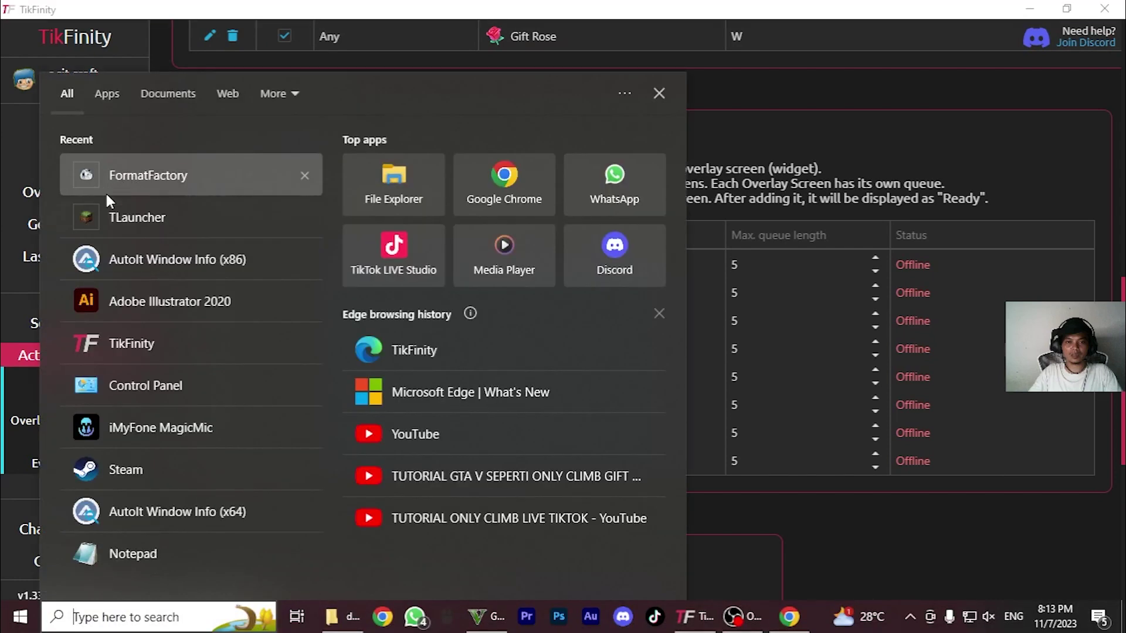
left_click(396, 252)
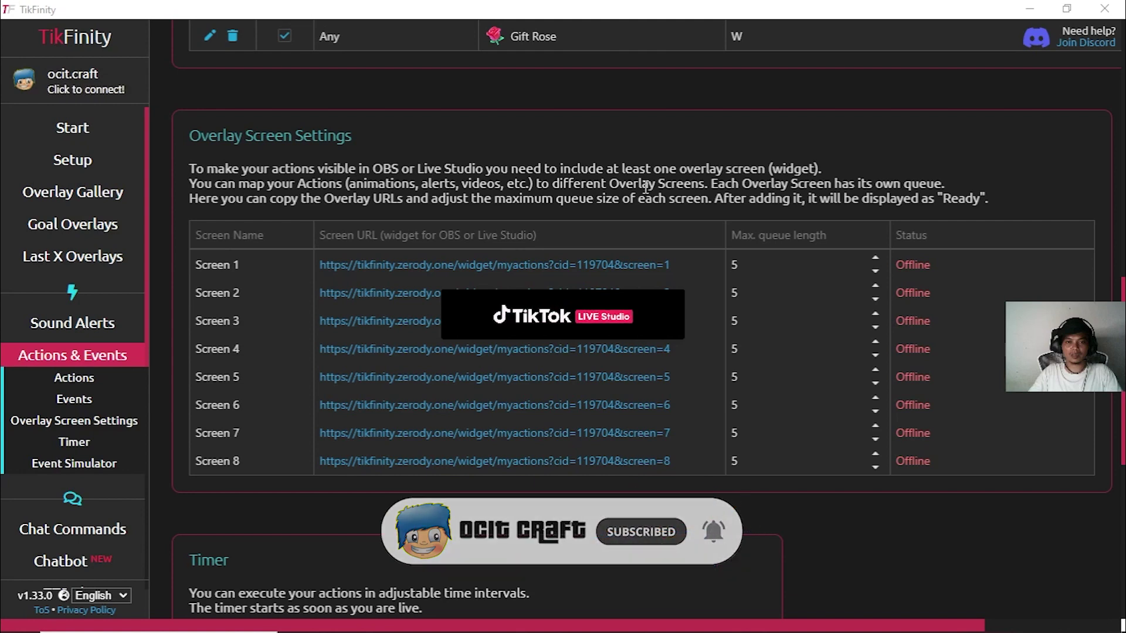
scroll(674, 258, "up", 3)
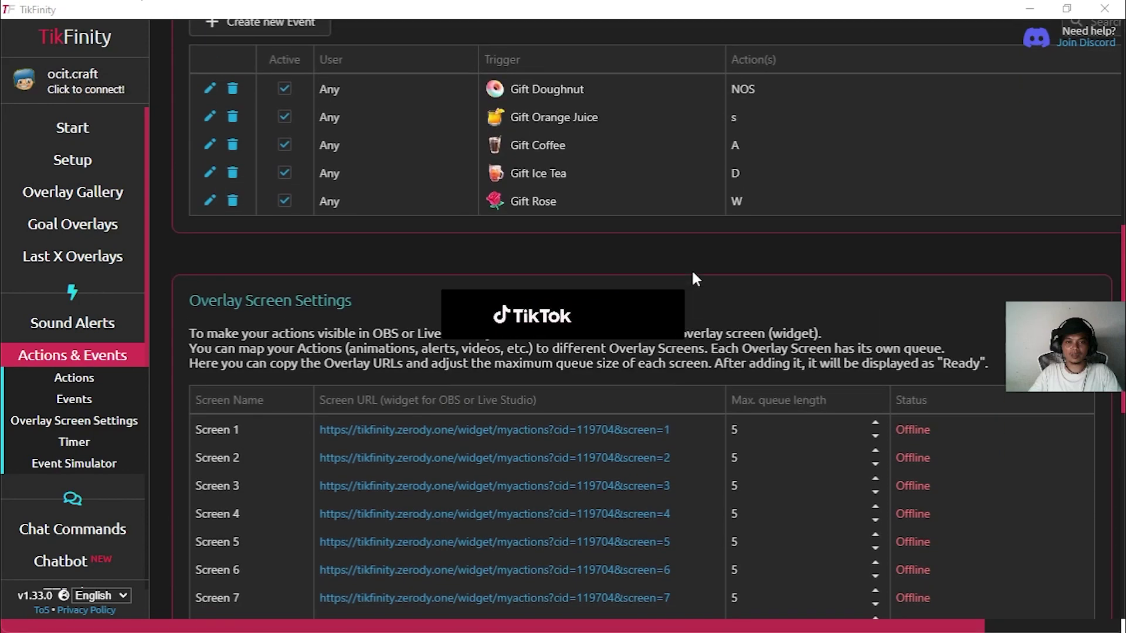
scroll(694, 275, "up", 4)
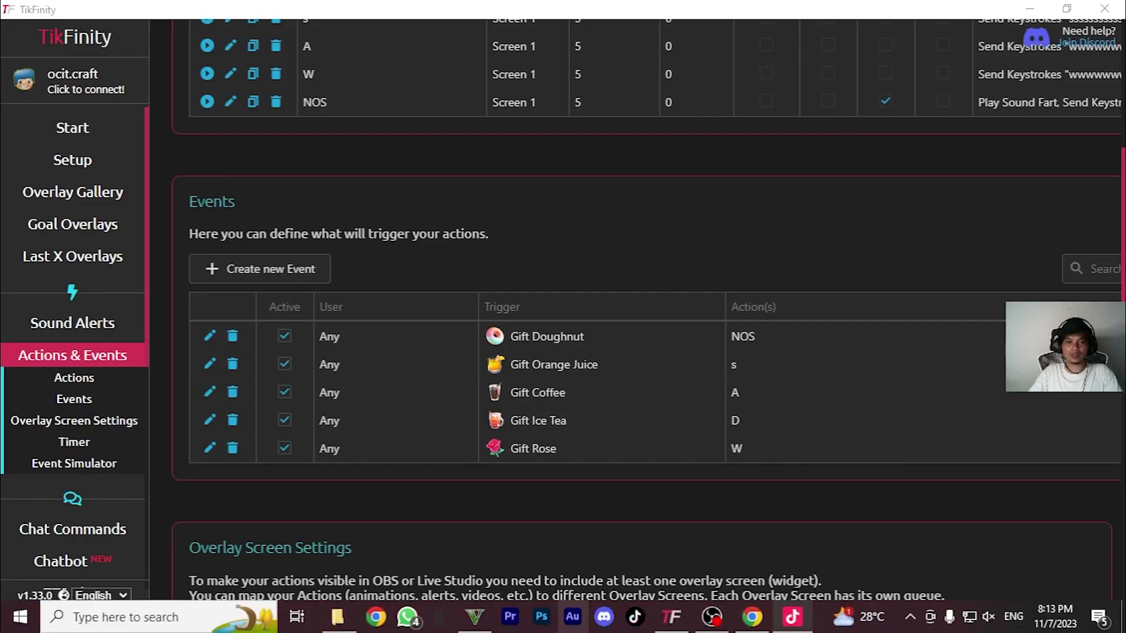
left_click(672, 615)
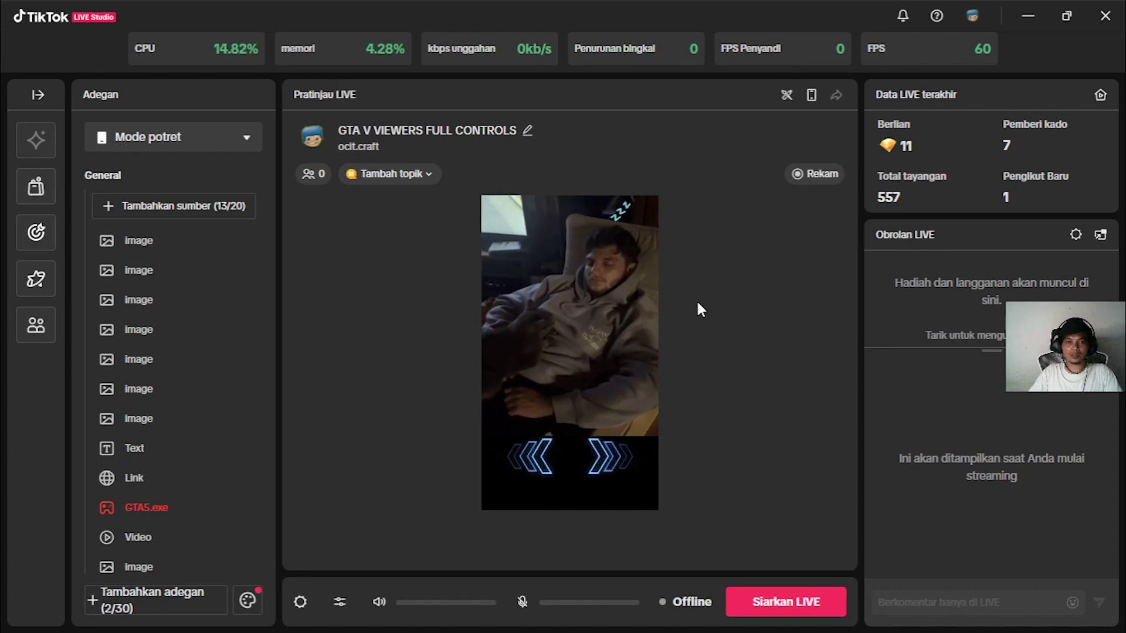
key("alt+Tab")
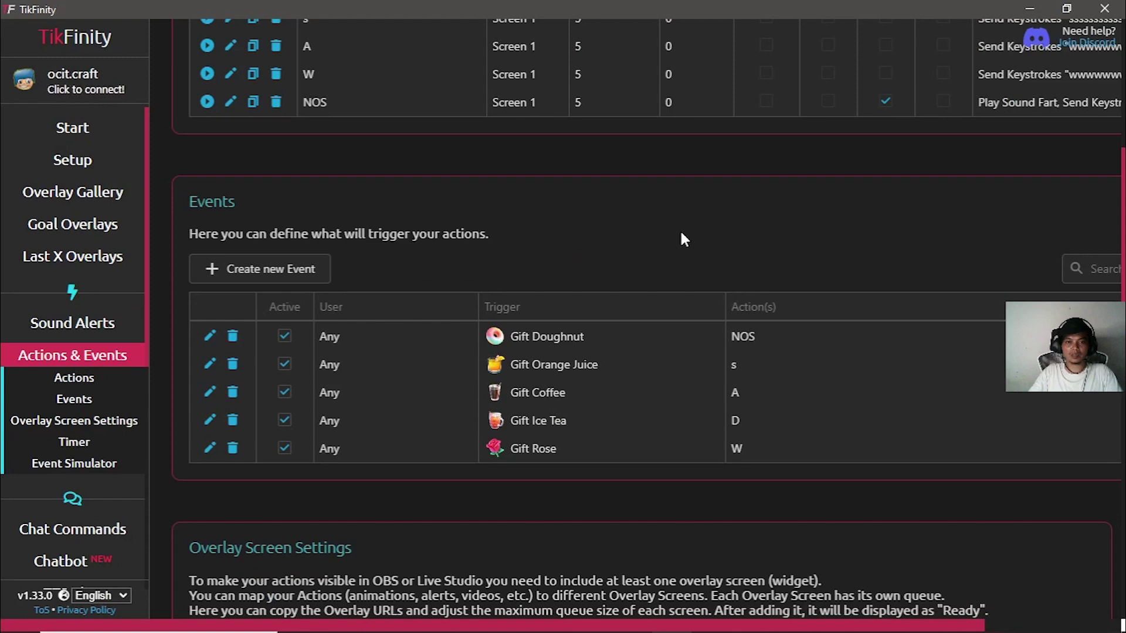
key("alt+Tab")
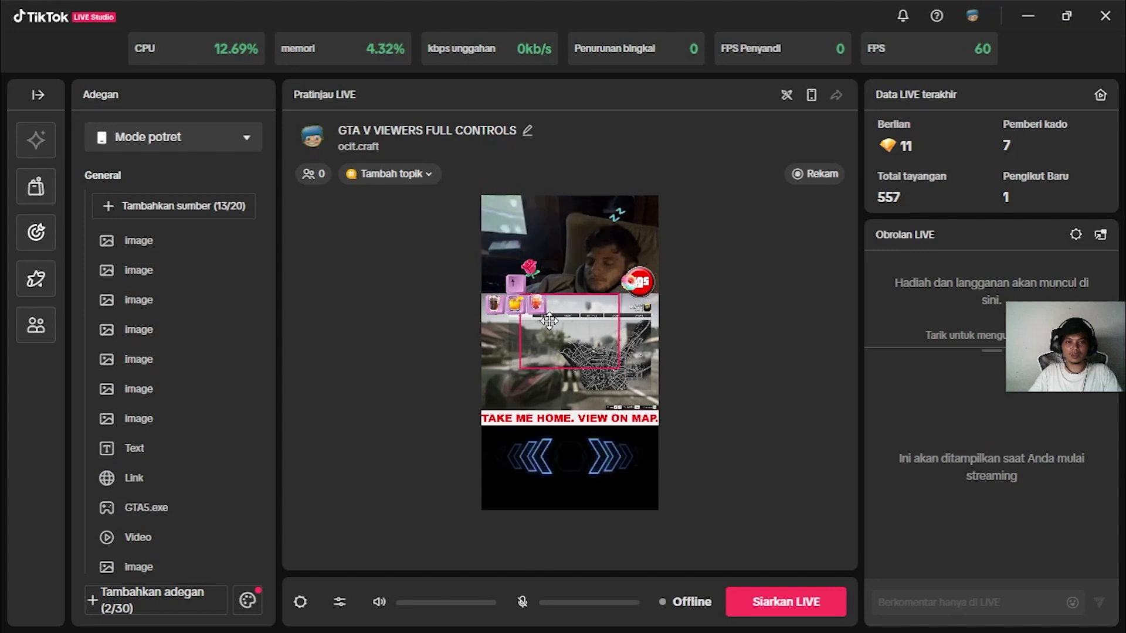
- In the live preview, move the rose gift image onto the purple key icon and the doughnut image to just below the NOS badge
left_click(594, 232)
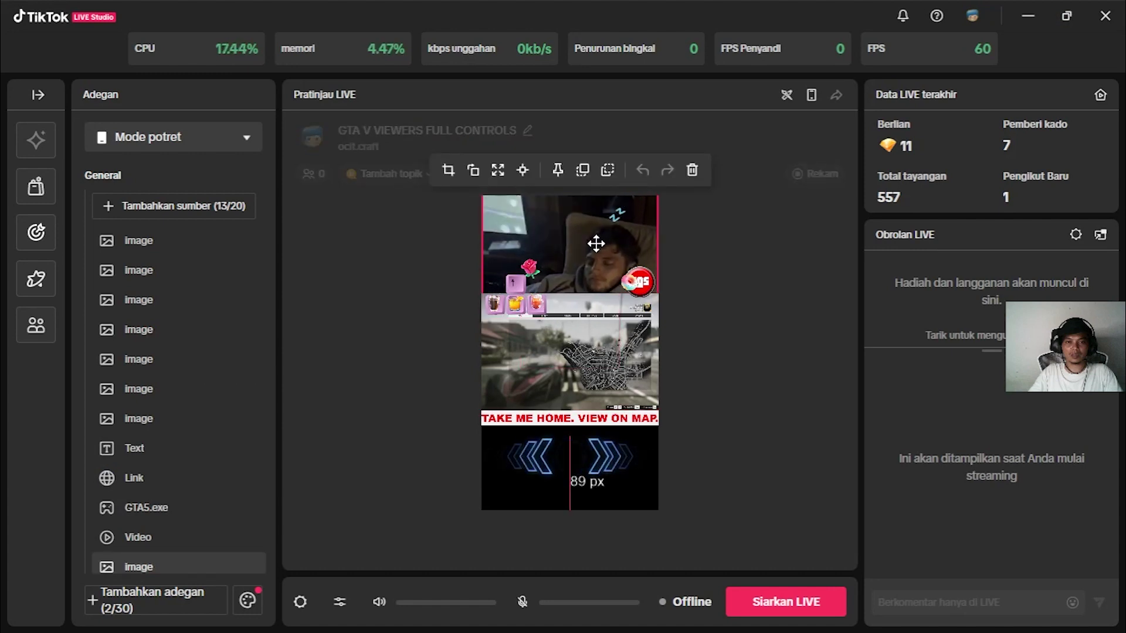
left_click(526, 271)
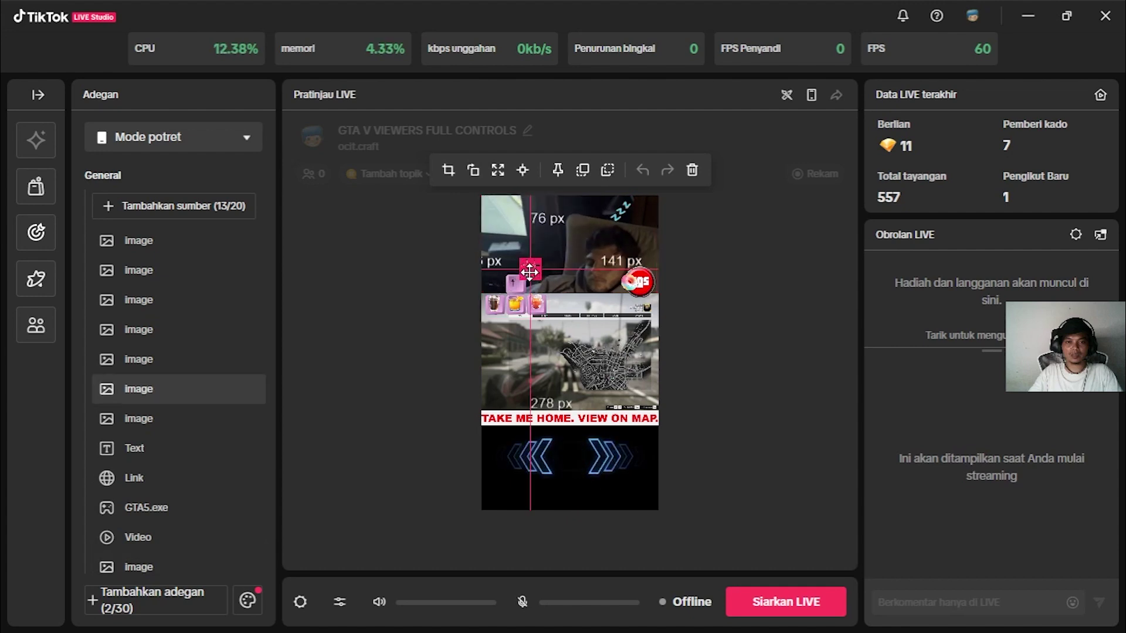
left_click_drag(527, 269, 526, 271)
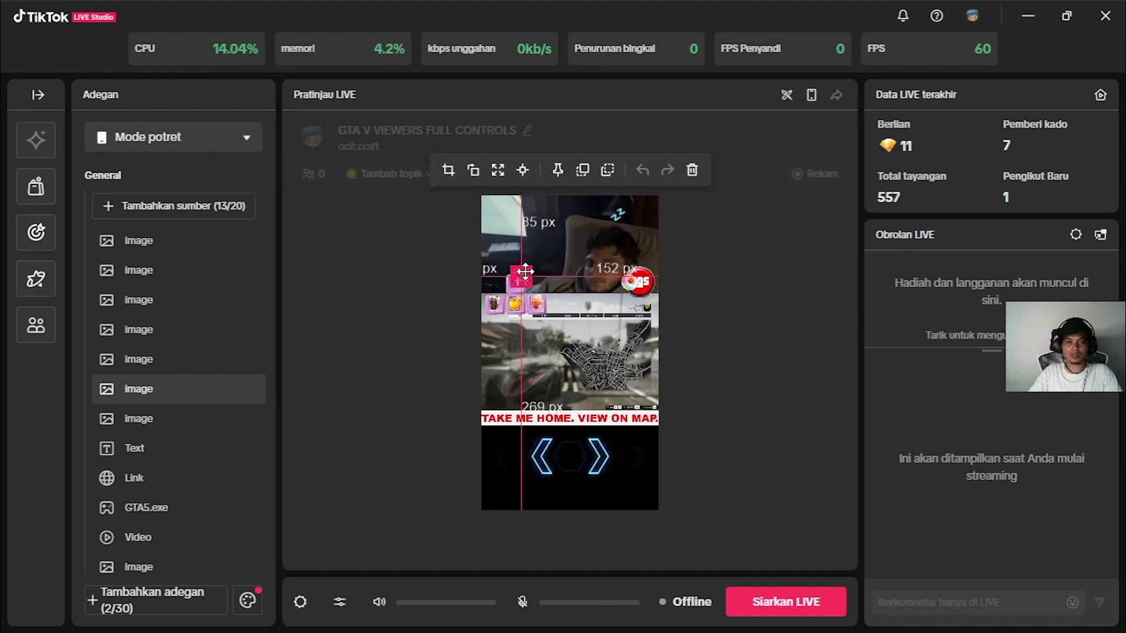
left_click(766, 259)
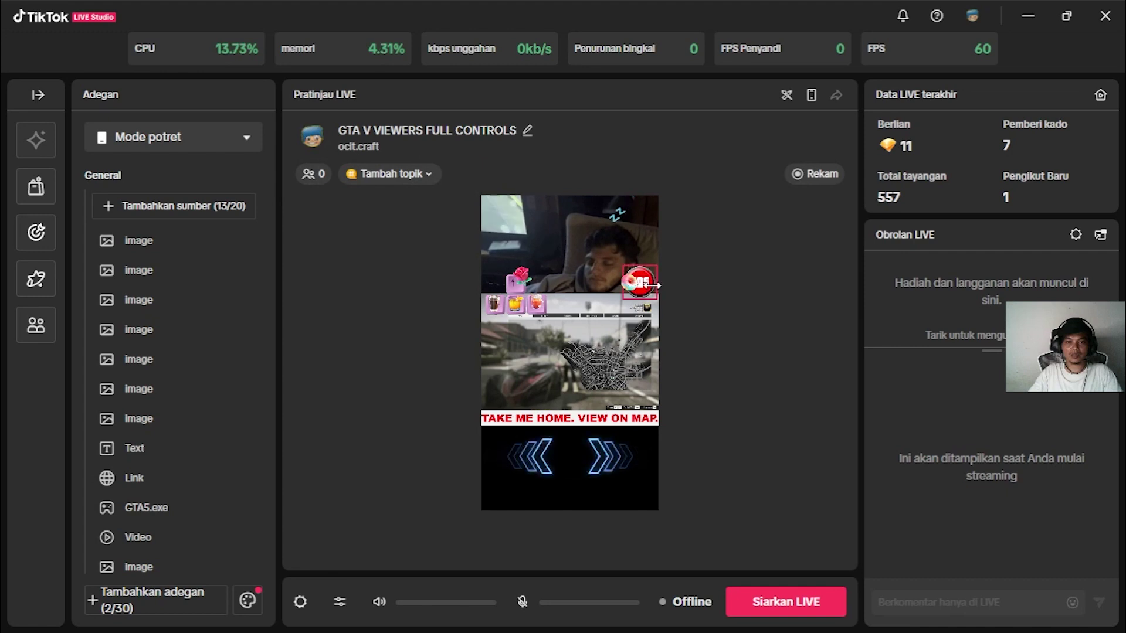
left_click_drag(640, 282, 689, 303)
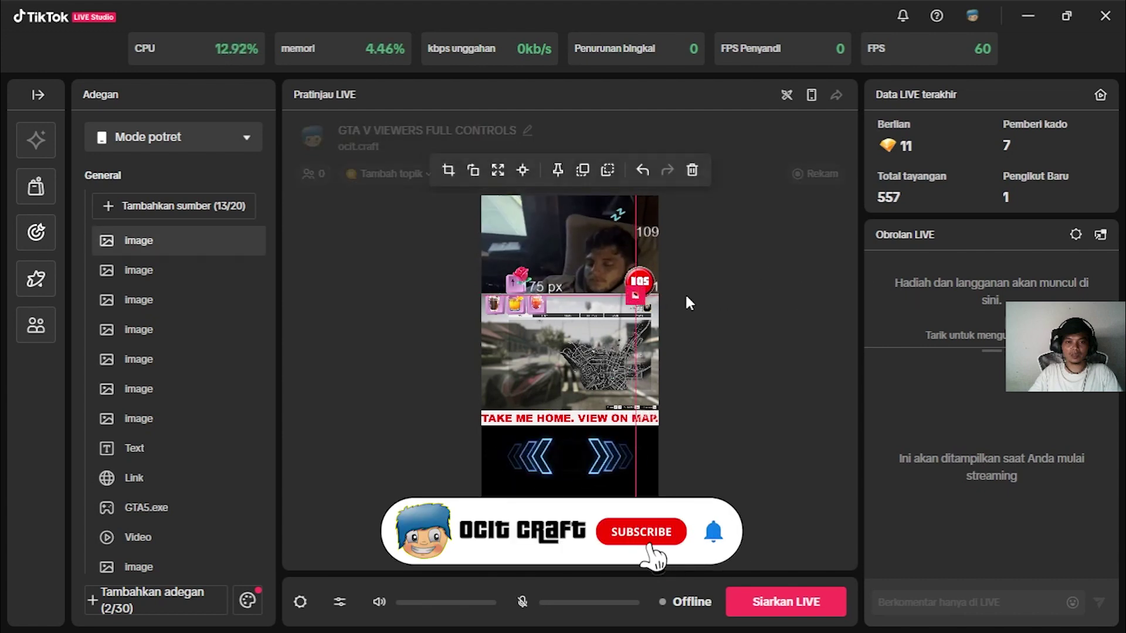
left_click(747, 274)
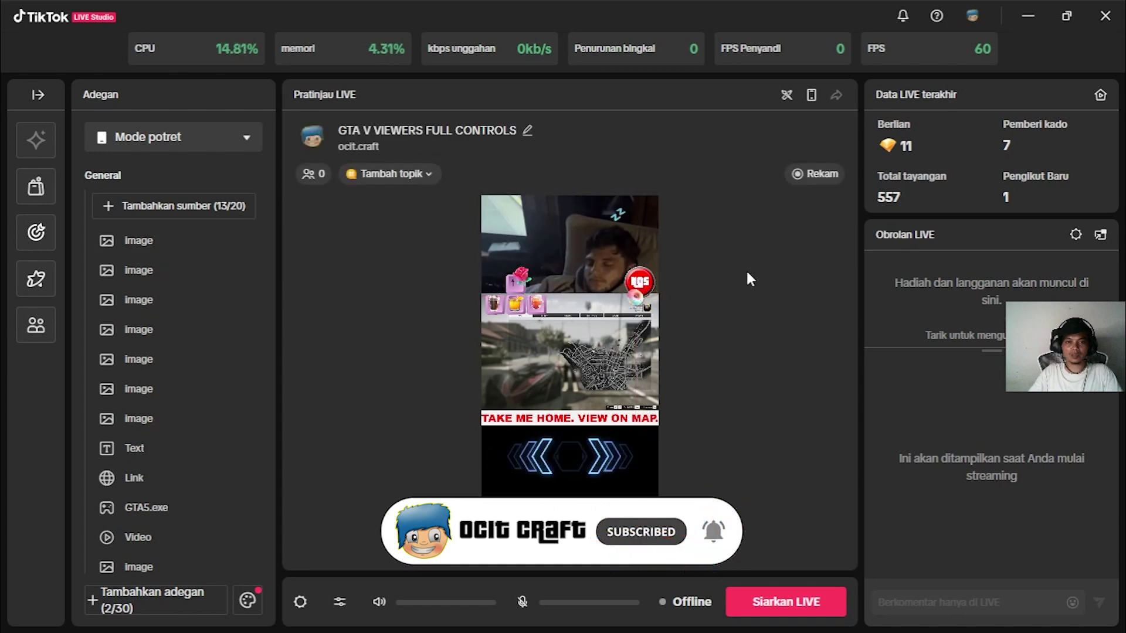
- Switch to TikFinity and copy the Screen 1 widget URL from the Overlay Screen Settings
key("alt+Tab")
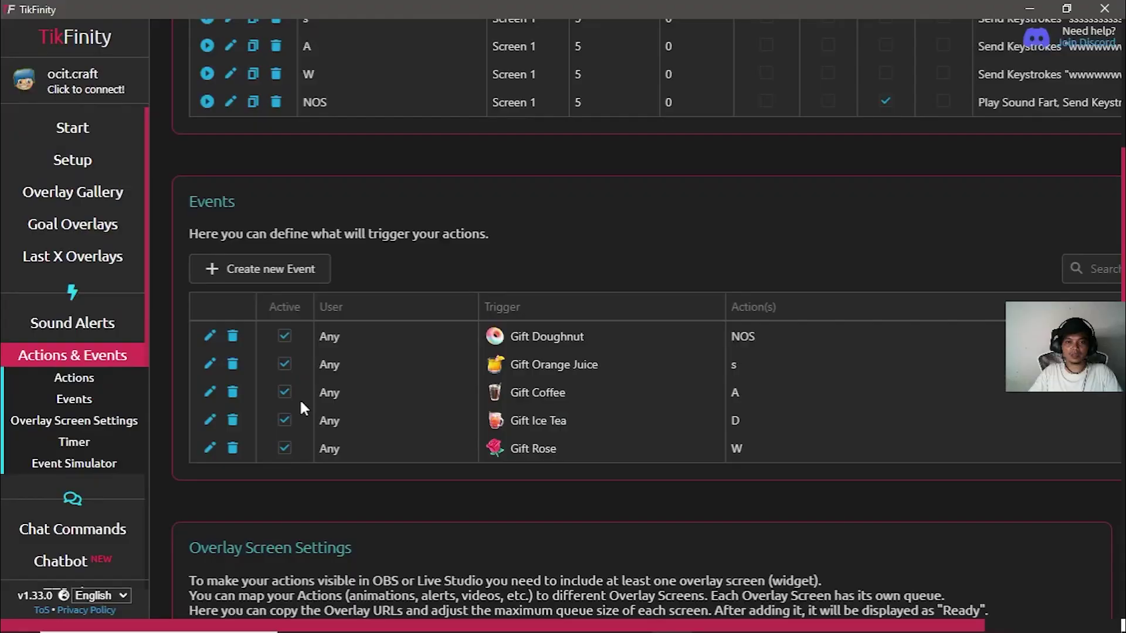
scroll(585, 249, "up", 3)
scroll(585, 249, "down", 8)
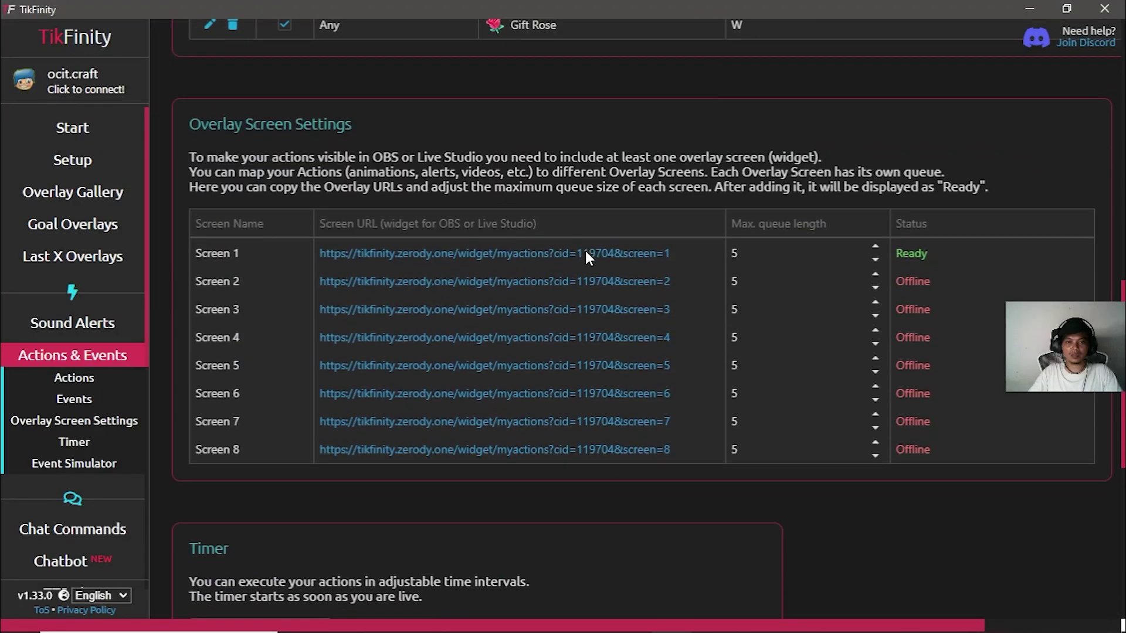
scroll(586, 249, "down", 4)
scroll(915, 253, "up", 4)
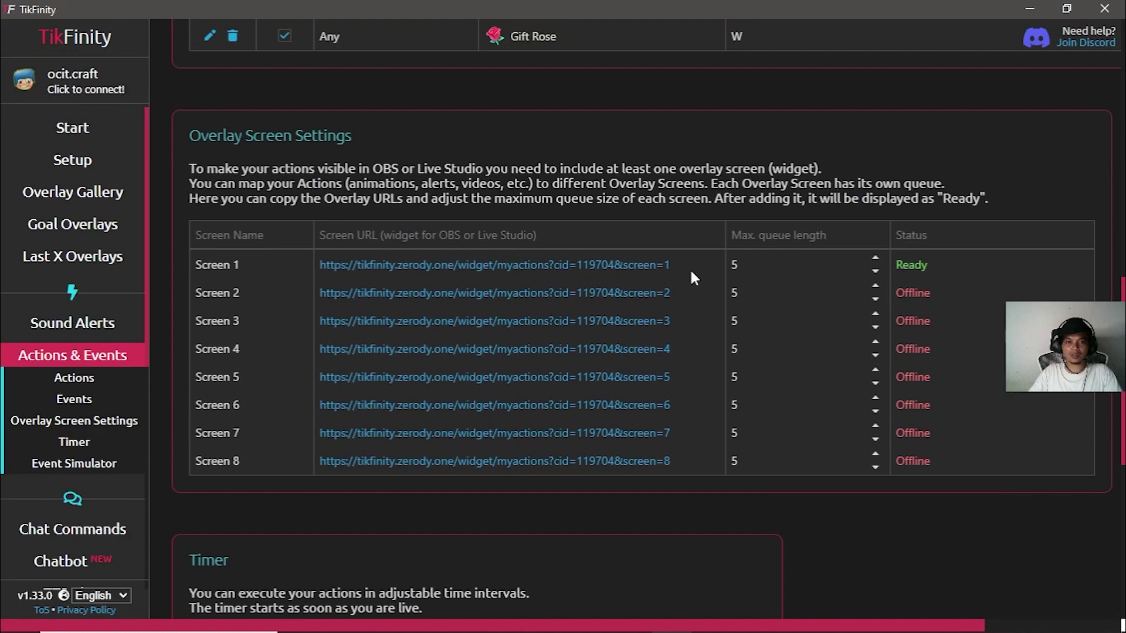
left_click(482, 267)
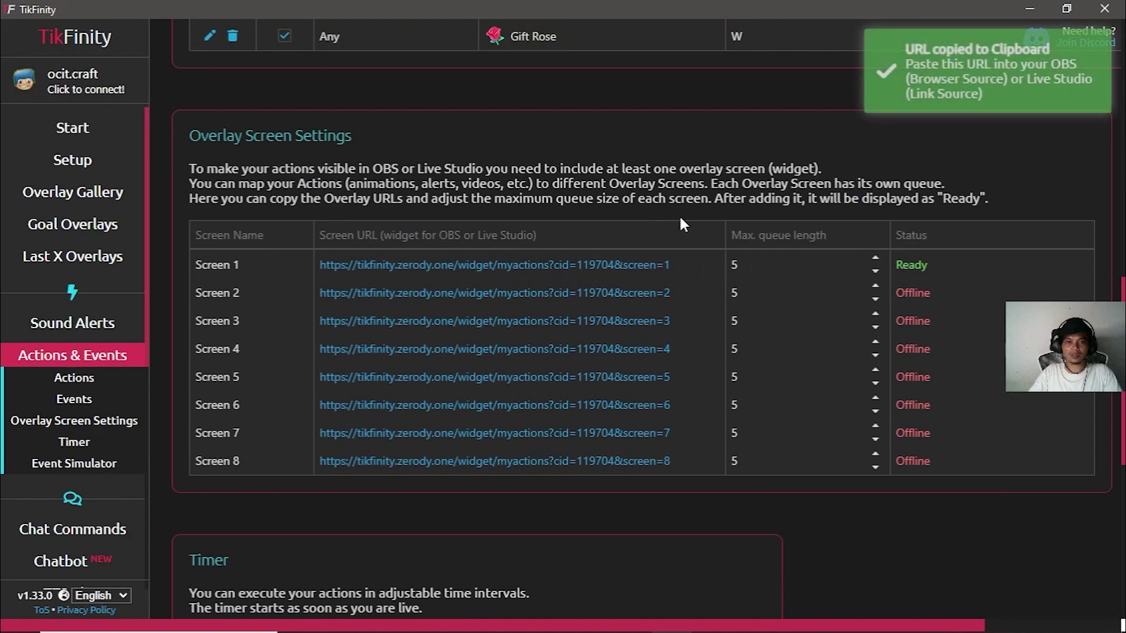
- Switch to TikTok LIVE Studio, replace the Link source's address with the copied Screen 1 overlay URL, and apply it
key("alt+Tab")
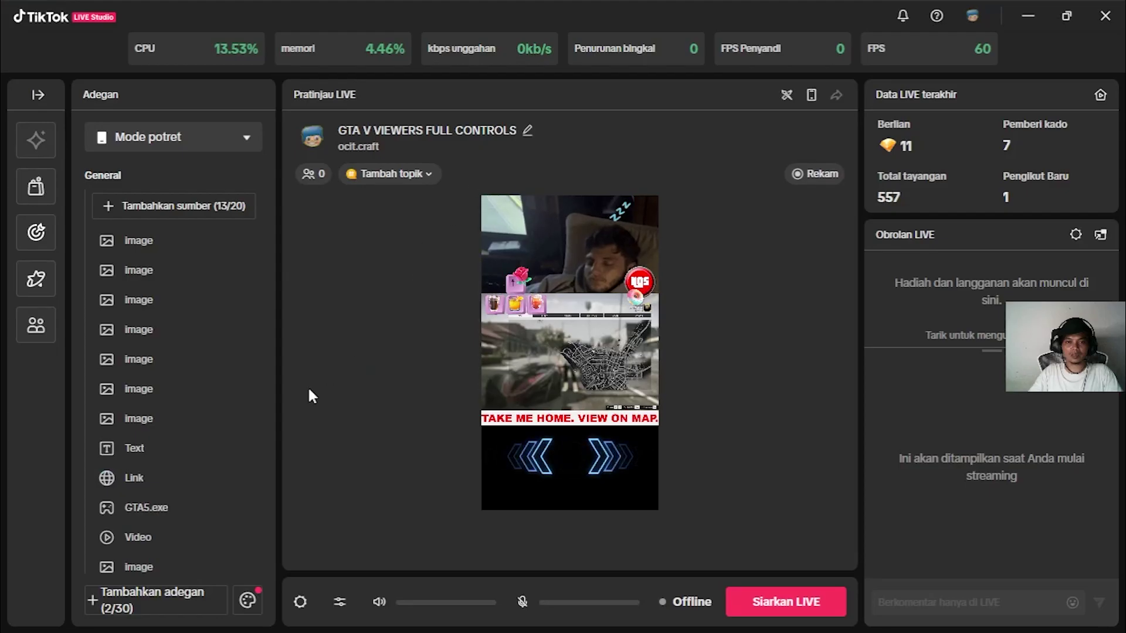
scroll(155, 334, "down", 1)
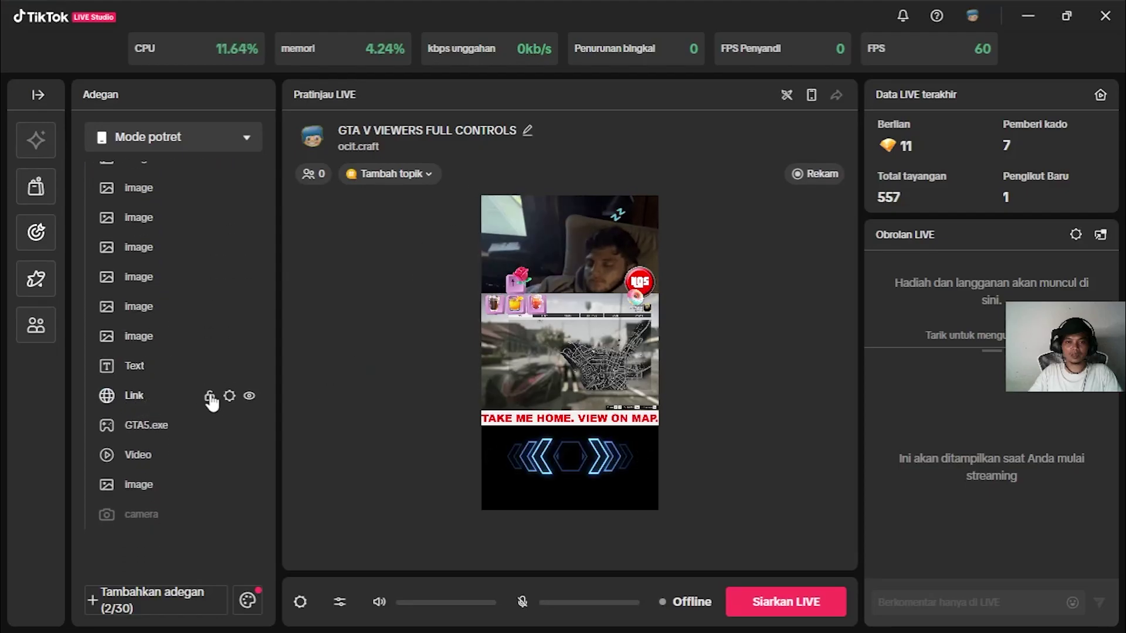
left_click(146, 397)
key("alt+Tab")
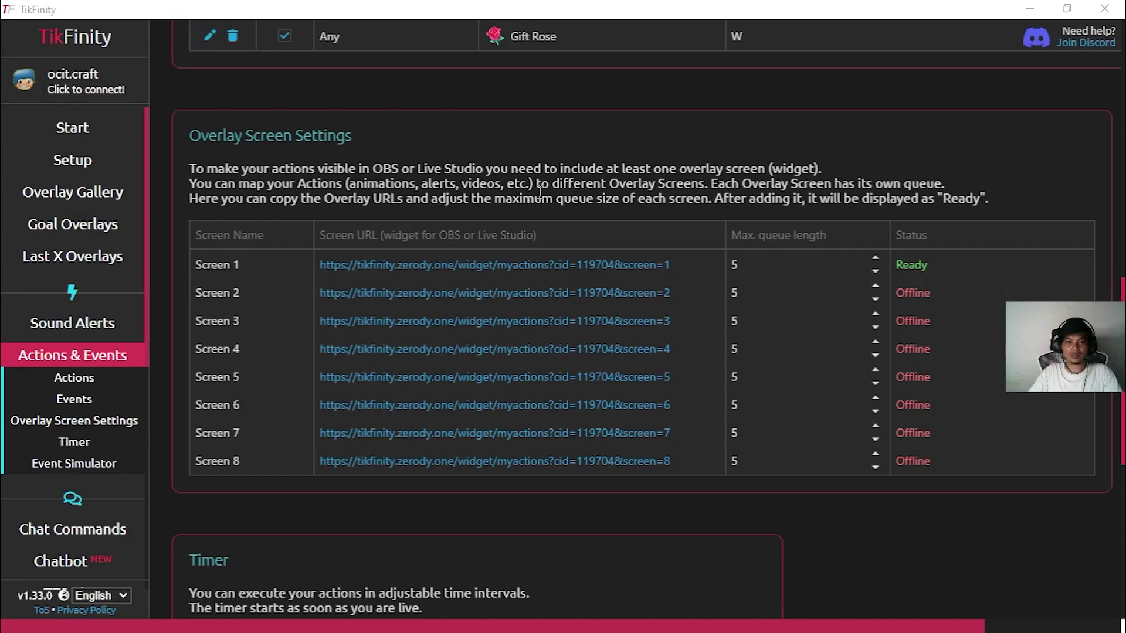
key("alt+Tab")
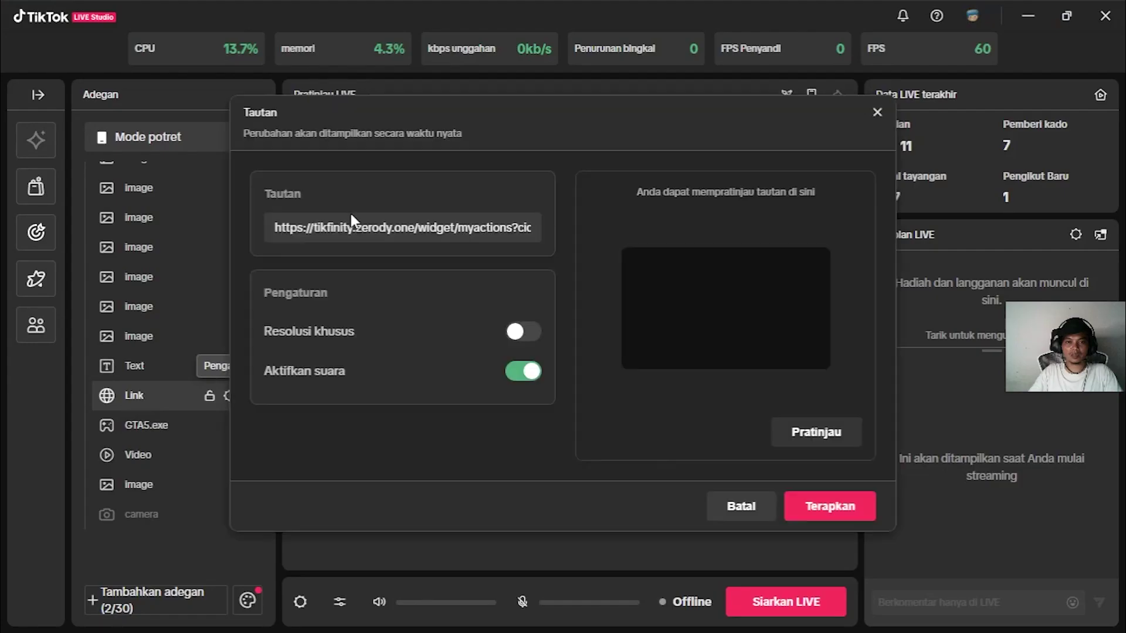
left_click(381, 225)
key("ctrl+a")
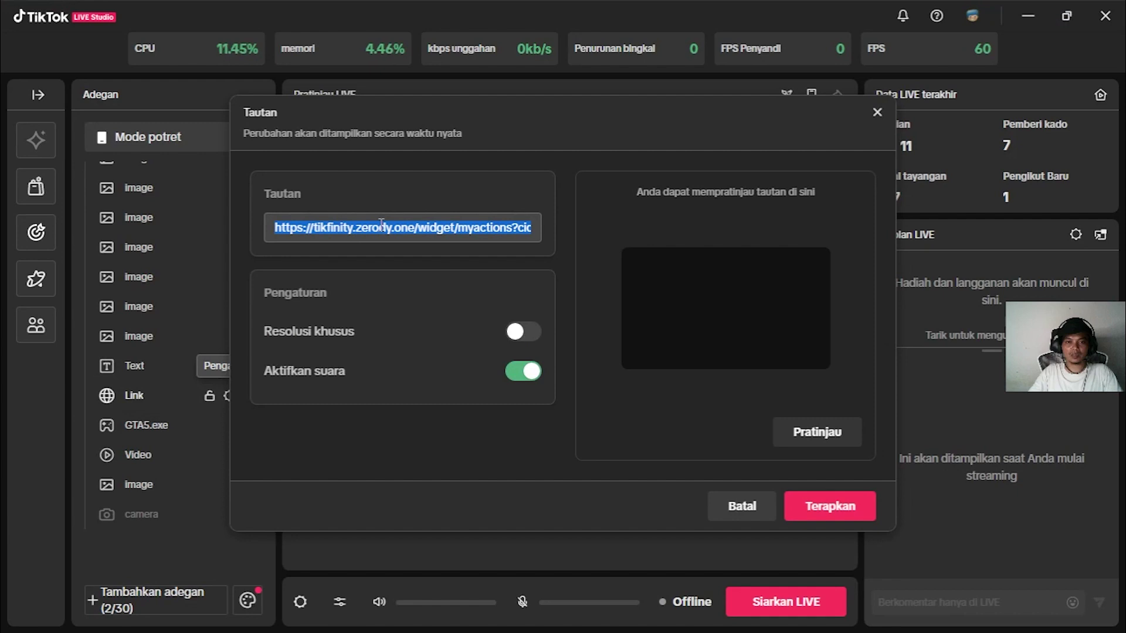
type("https://tikfinity.zerody.one/widget/myactions?cid=119704&screen=1")
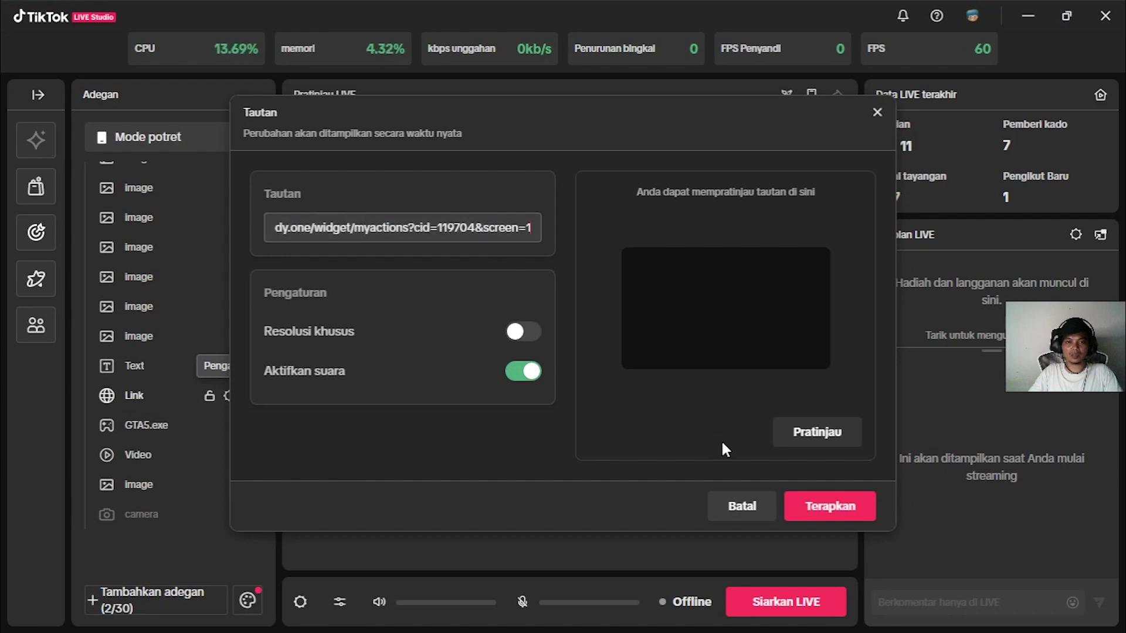
left_click(824, 510)
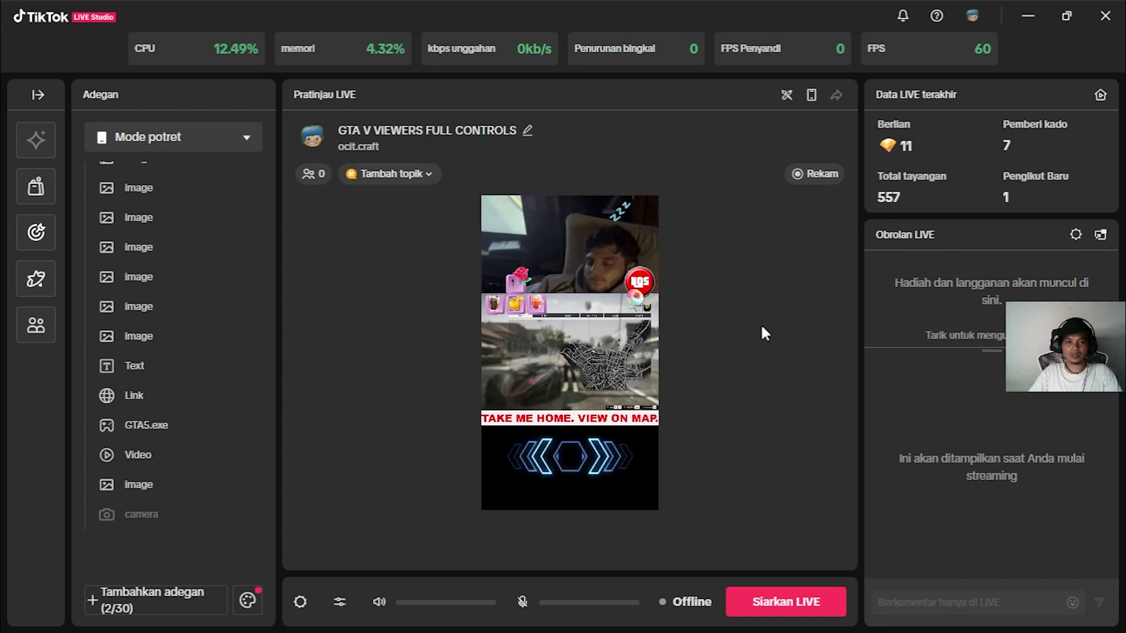
- Switch back to TikFinity and look over the overlay screen status, the gift events and the actions
key("alt+Tab")
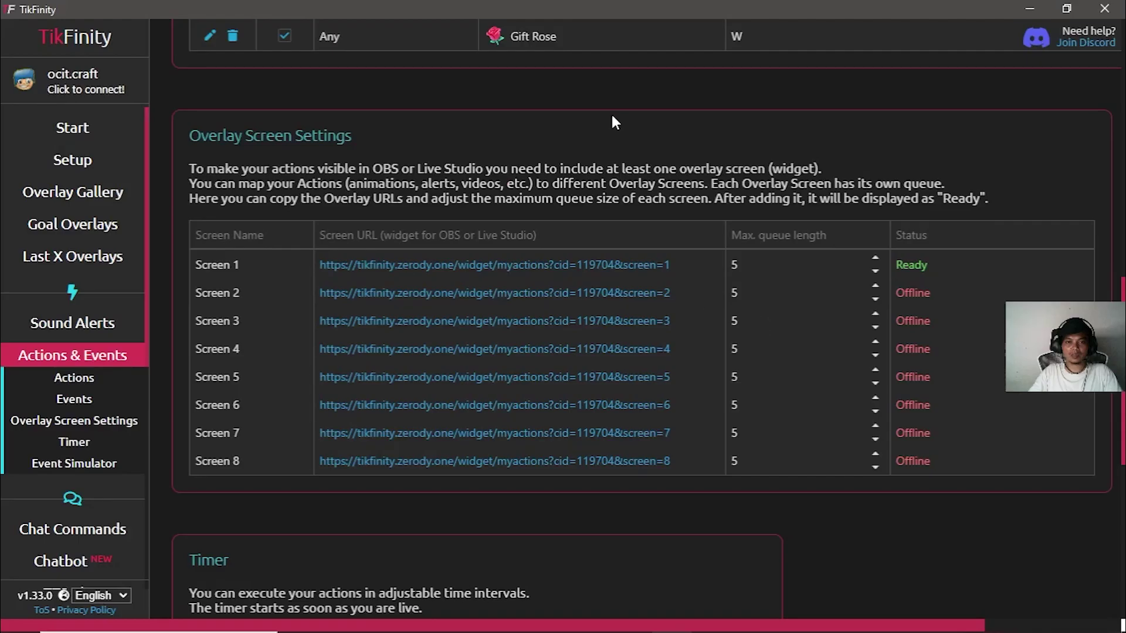
scroll(613, 118, "up", 4)
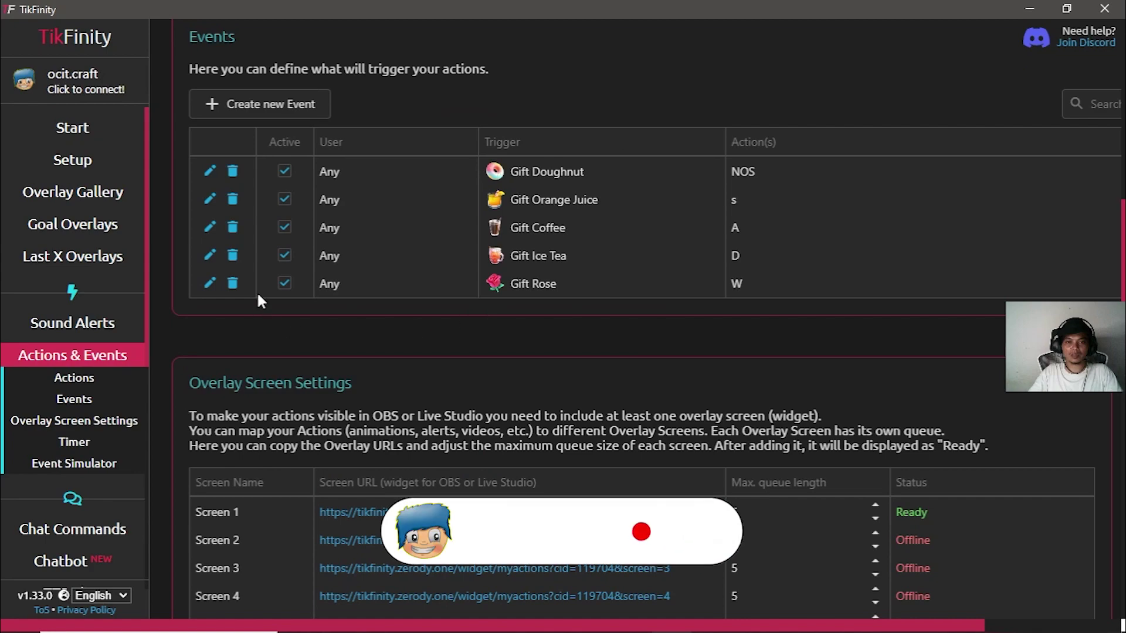
scroll(432, 181, "up", 6)
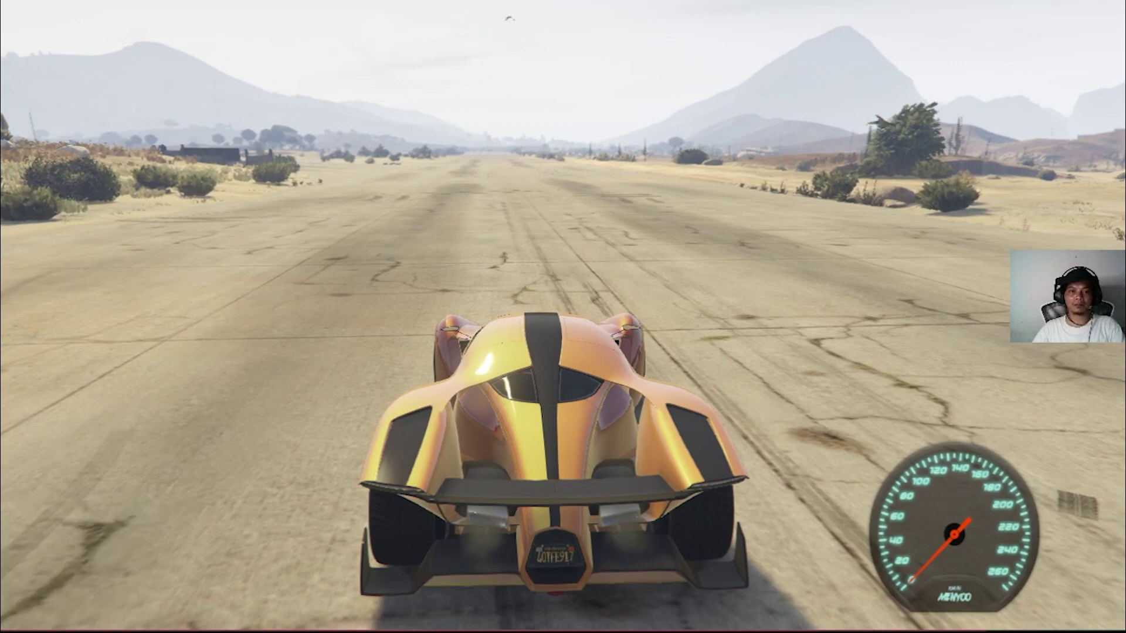
- Switch to GTA V and examine the map's waypoint route between the player's position in the Grand Senora Desert and the city
key("Escape")
left_click(572, 376)
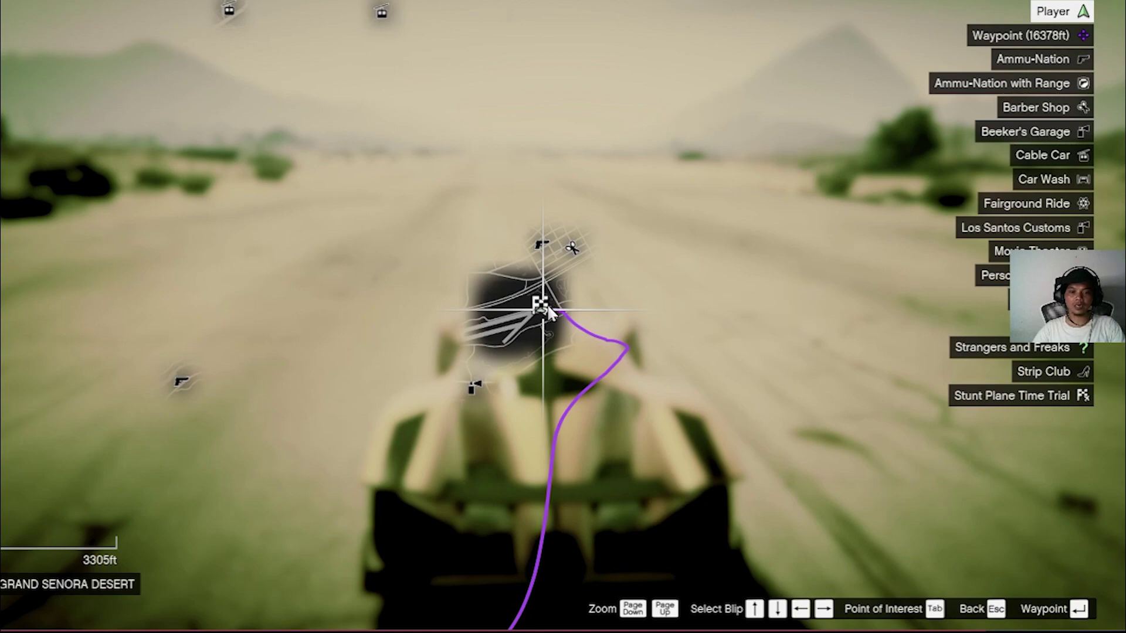
key("Escape")
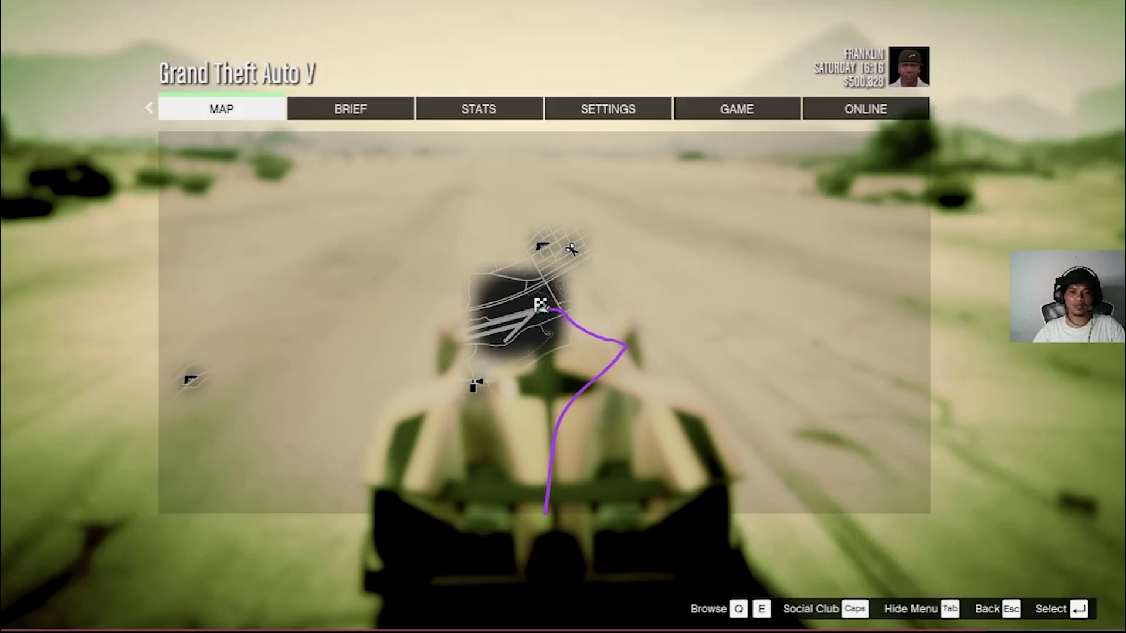
key("Escape")
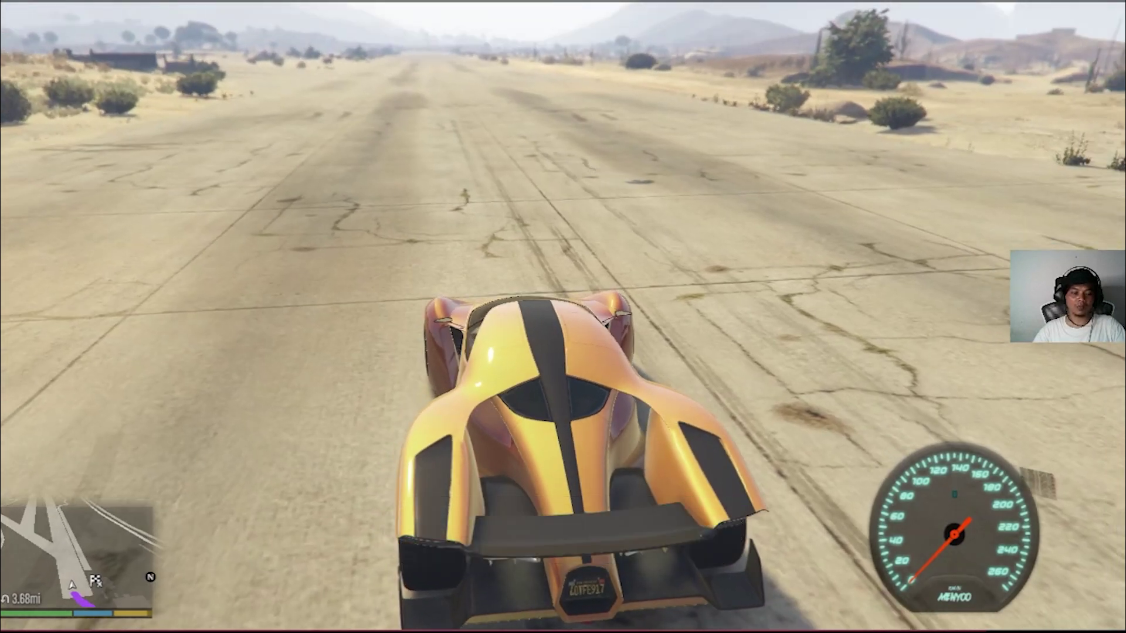
key("Escape")
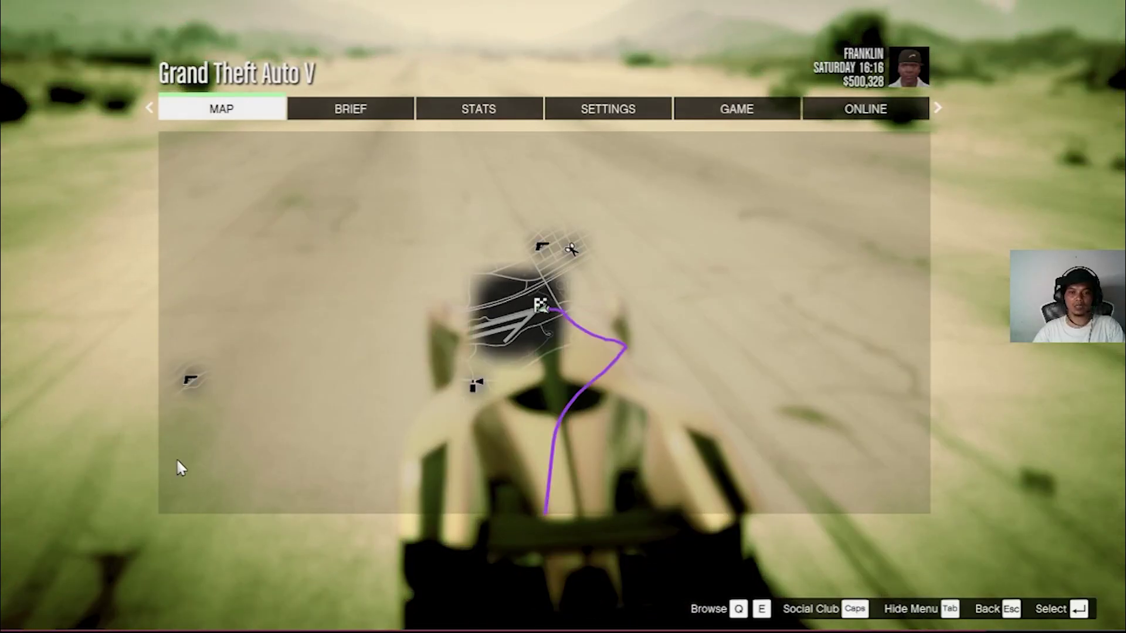
left_click(515, 312)
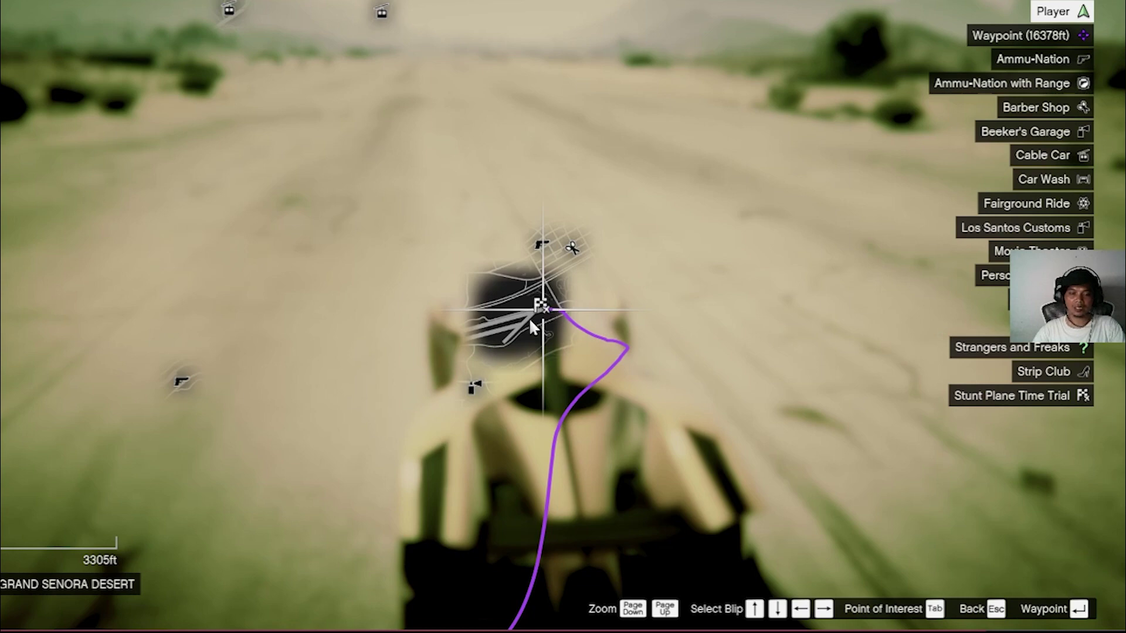
key("s")
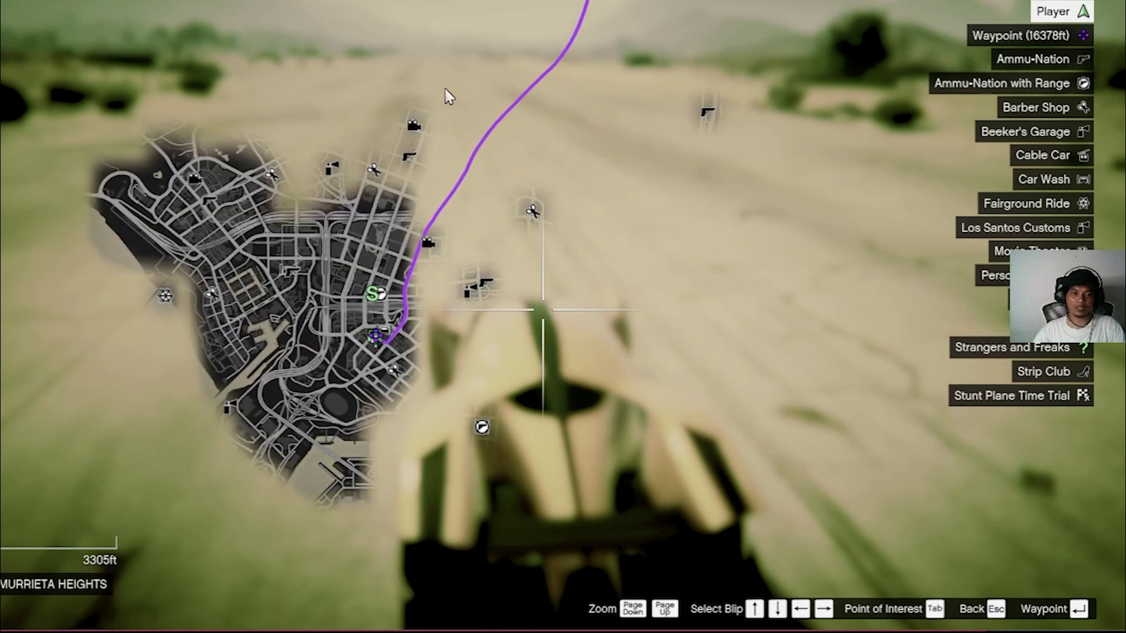
left_click_drag(357, 235, 364, 389)
left_click_drag(427, 150, 342, 377)
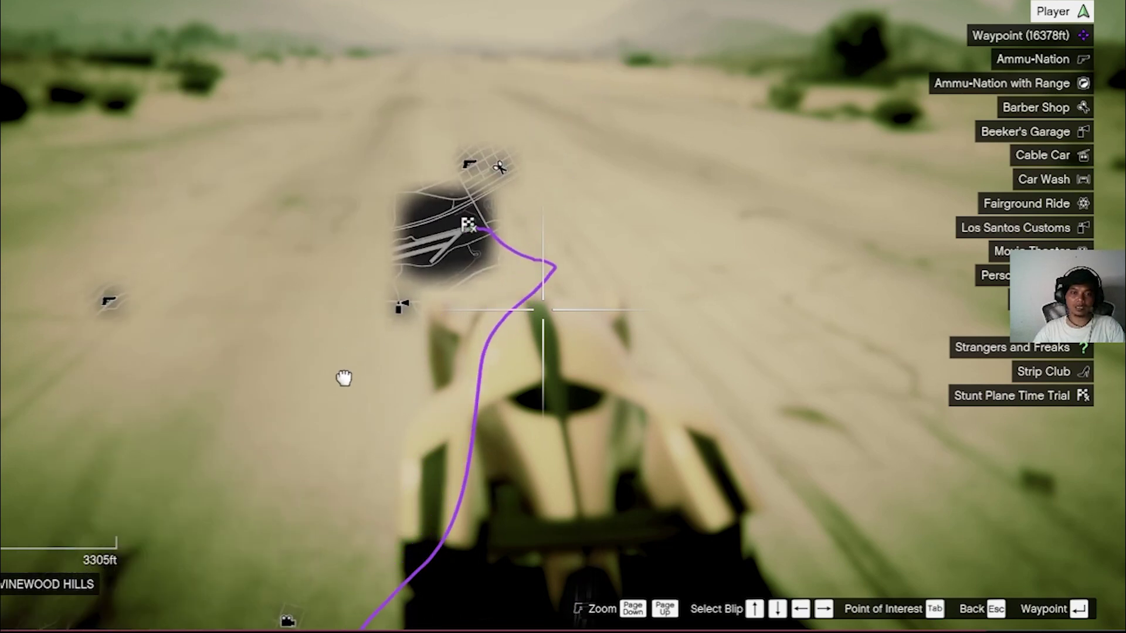
left_click_drag(452, 248, 478, 252)
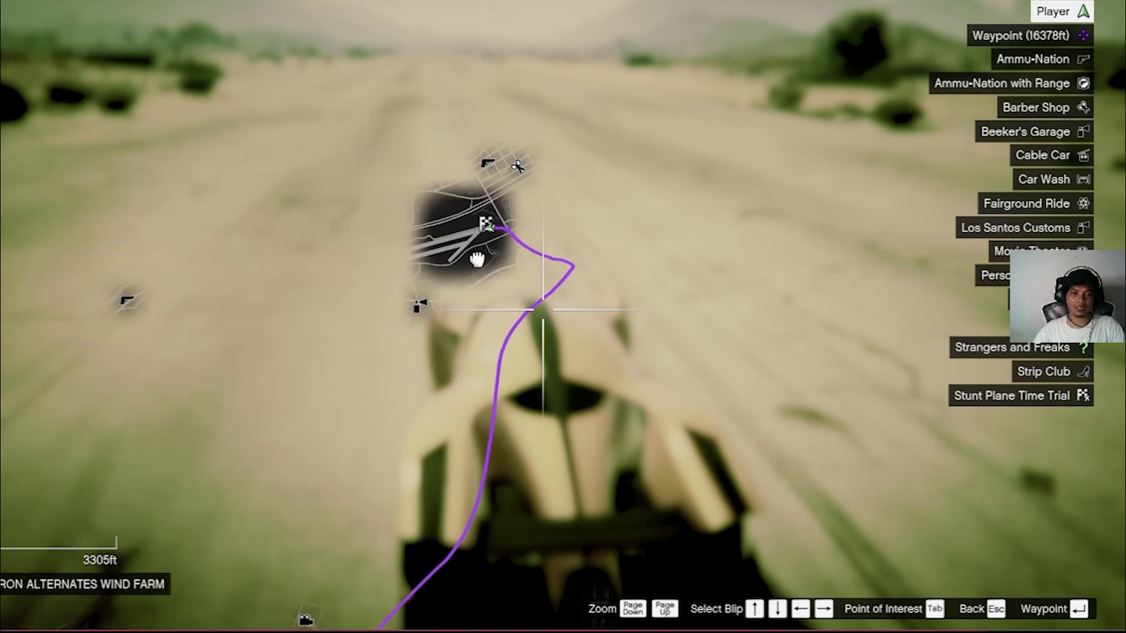
left_click_drag(472, 301, 510, 267)
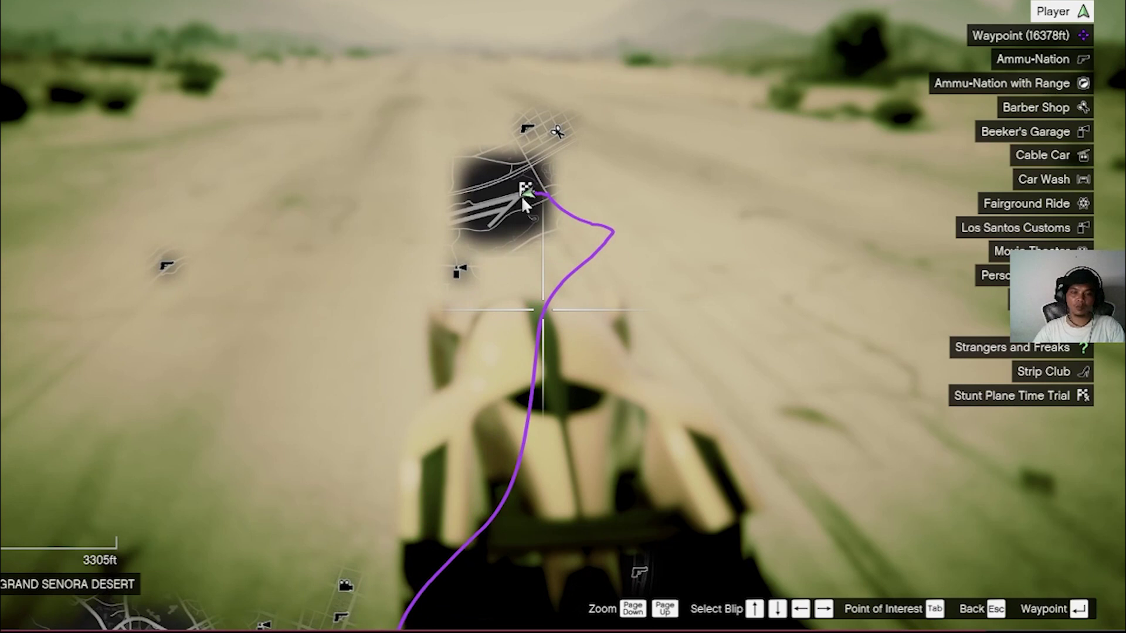